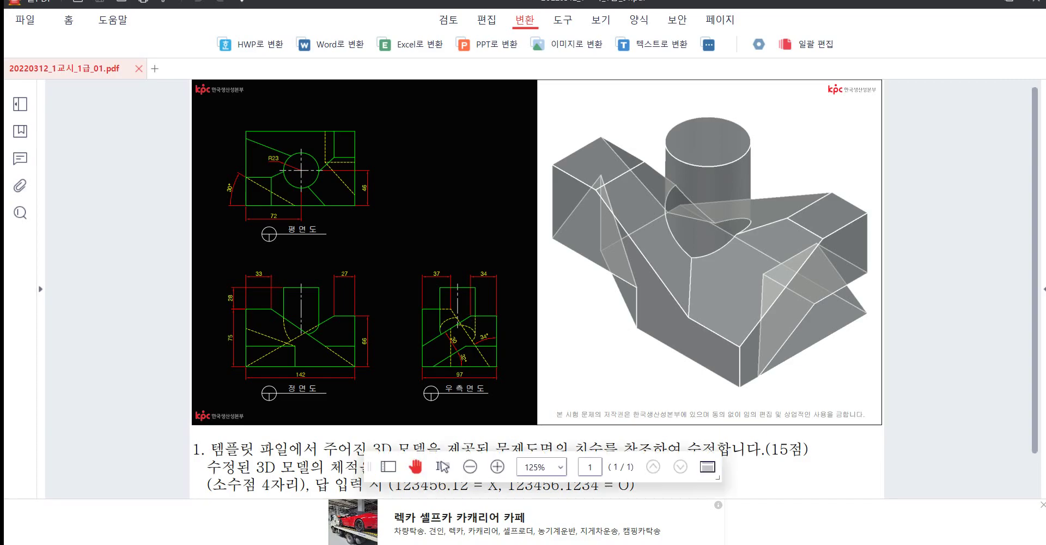
Open the template drawing 템플릿_20220312-1교시.dwg from the exam folder in AutoCAD.
left_click(510, 544)
left_click(378, 308)
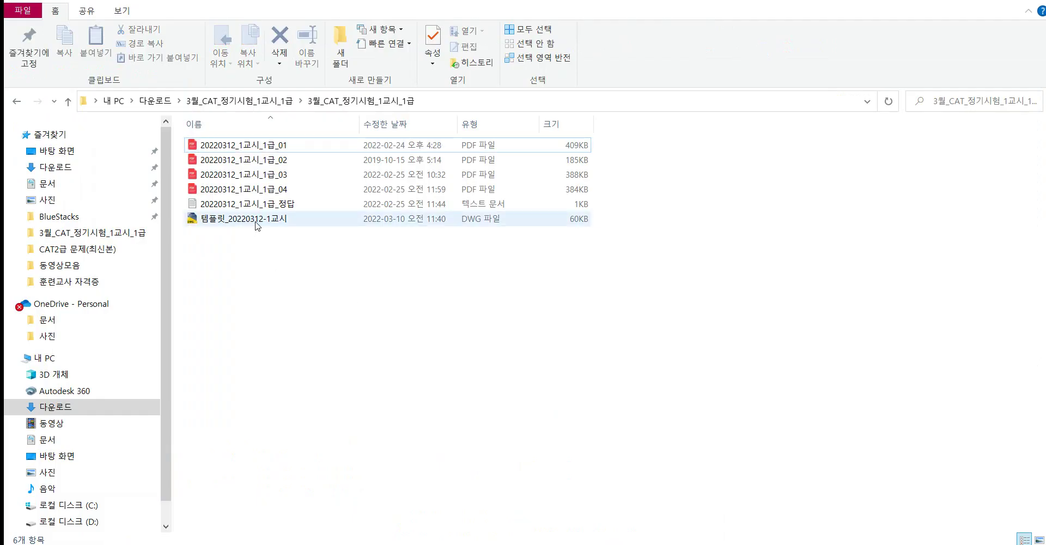
double_click(262, 218)
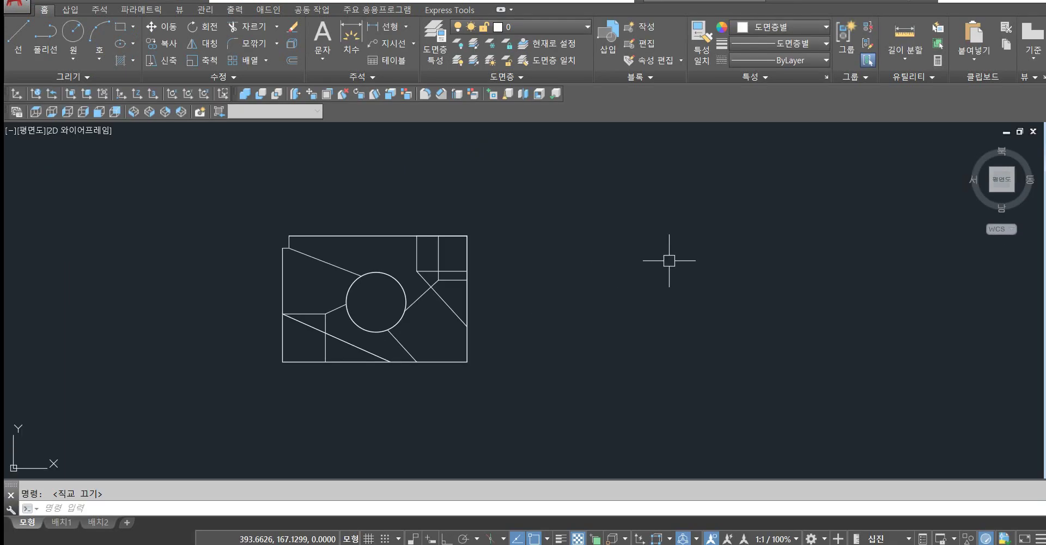
double_click(668, 260)
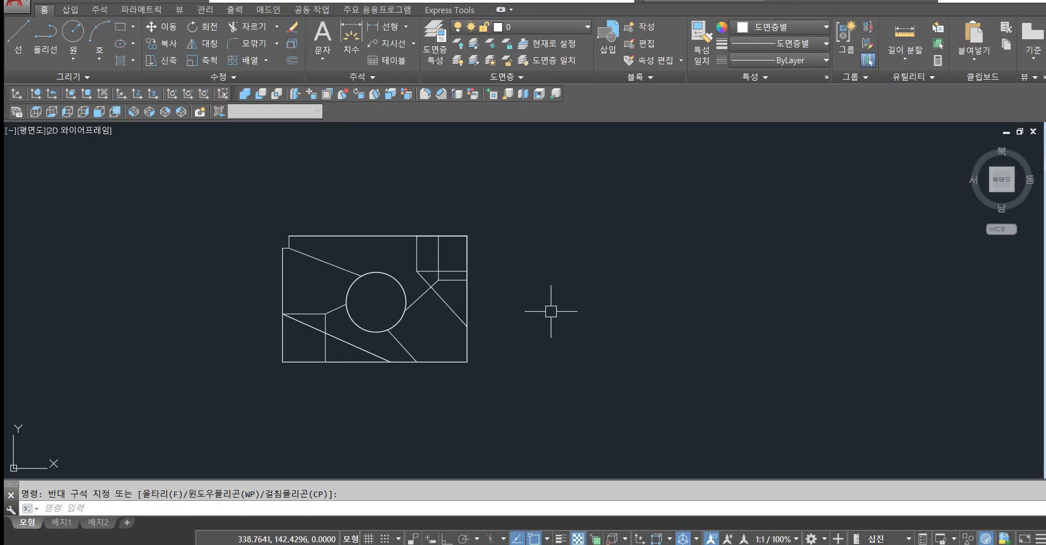
middle_click_drag(479, 301, 614, 315)
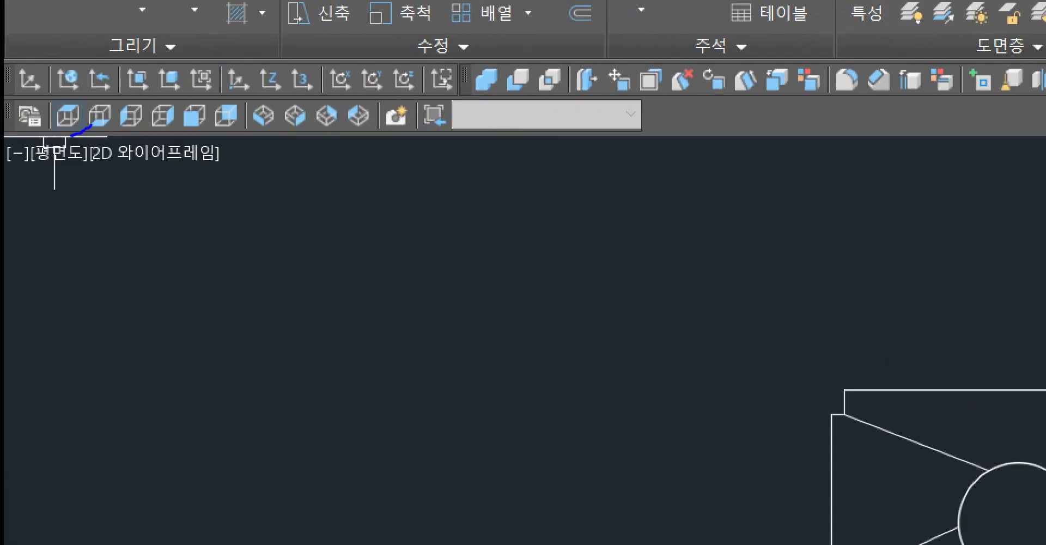
Set the model to the top view and align the UCS to the current view.
left_click_drag(101, 149, 100, 98)
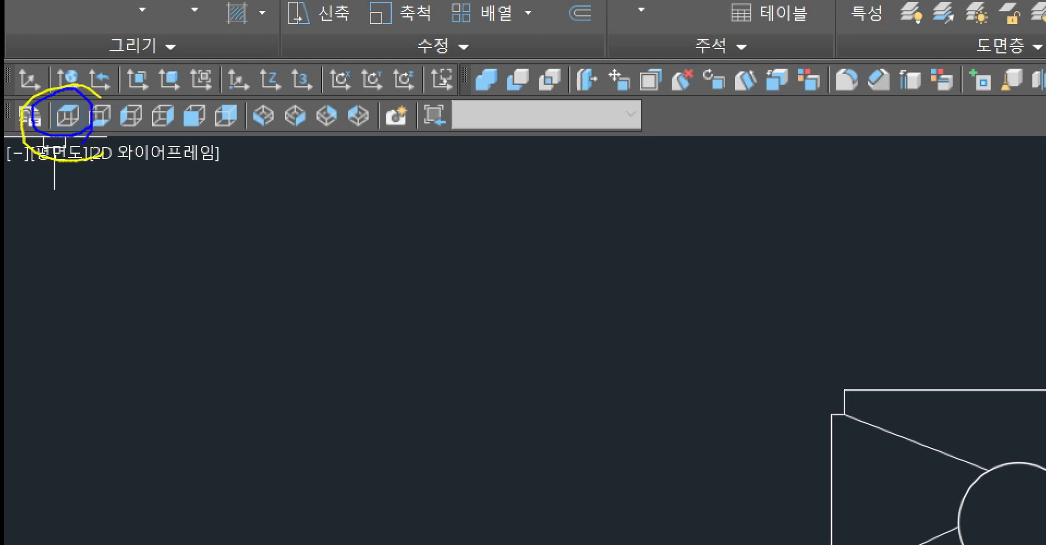
left_click(66, 115)
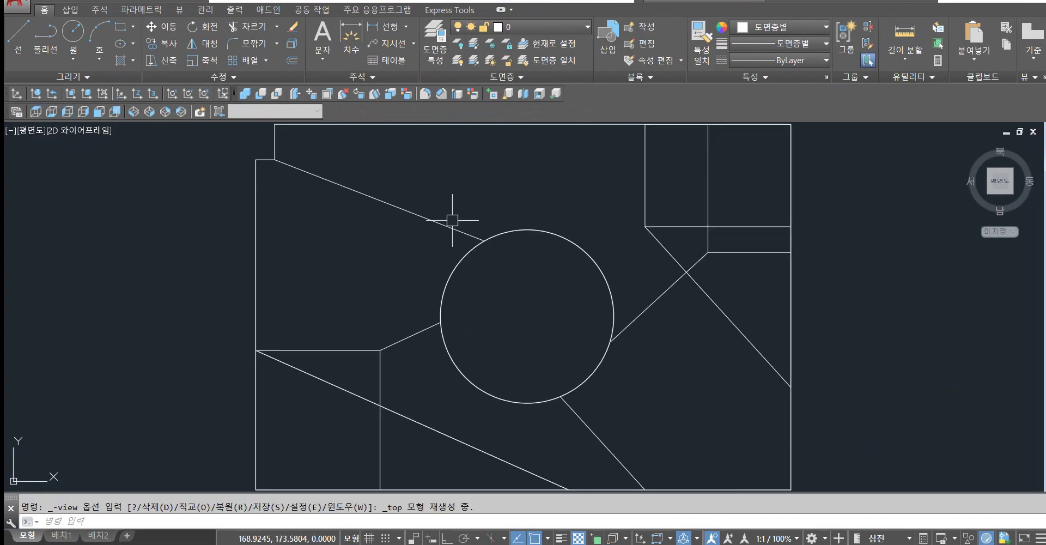
scroll(903, 351, "down", 4)
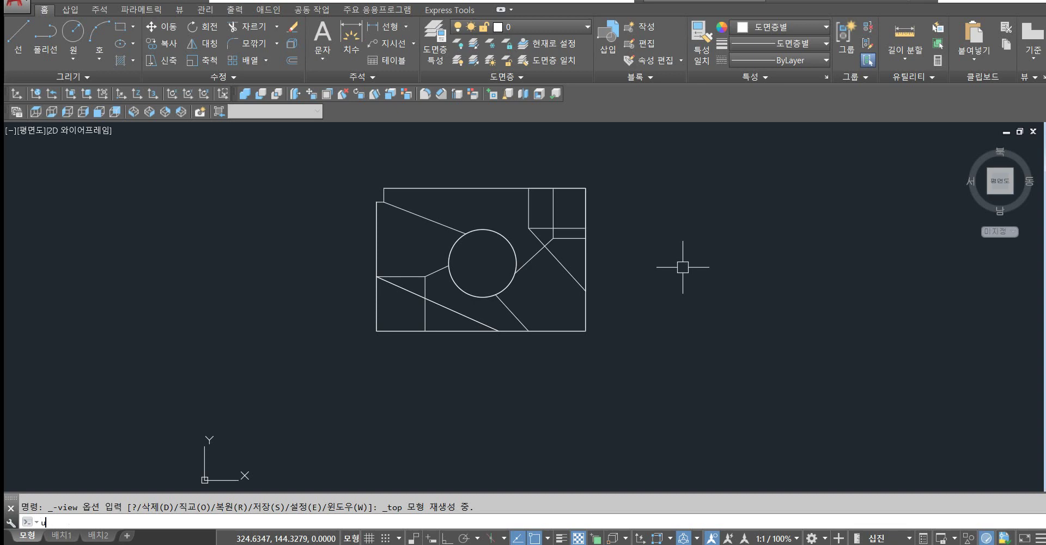
key("Return")
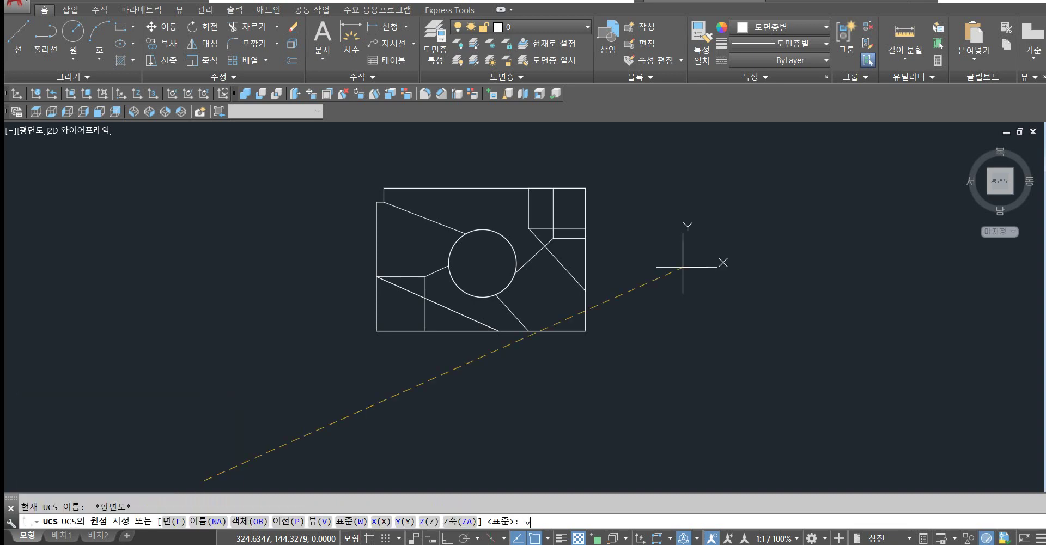
key("Return")
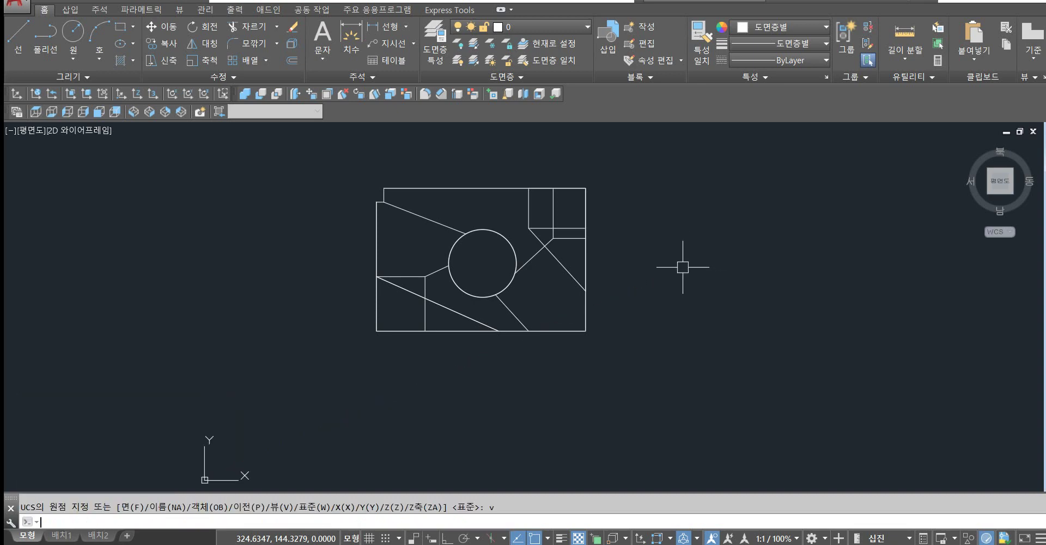
Arrange the drawing window beside the exam sheet 20220312_1교시_1급_01.pdf and enlarge the sheet's orthographic views.
double_click(569, 5)
left_click(283, 387)
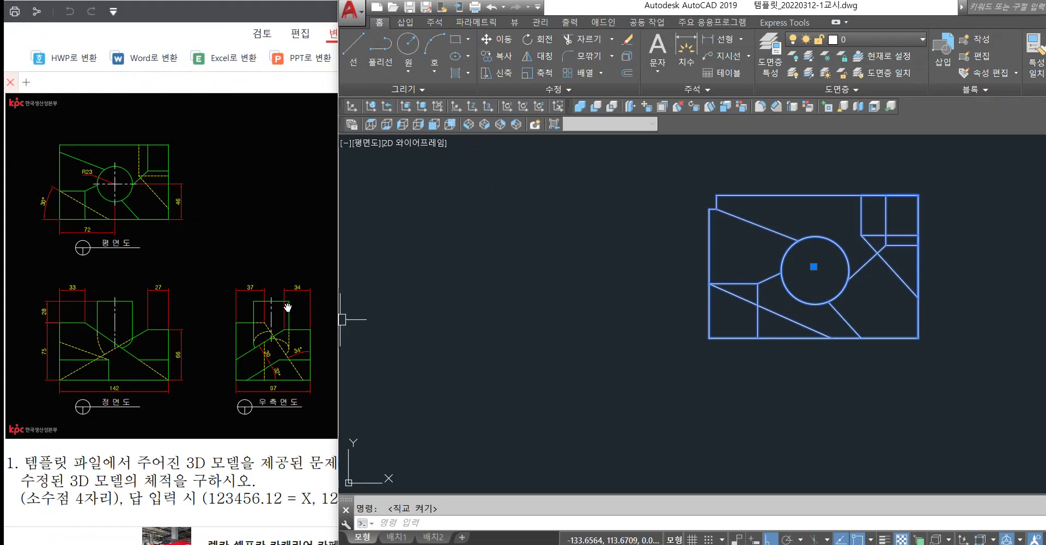
left_click(232, 248)
scroll(74, 163, "up", 1, "ctrl")
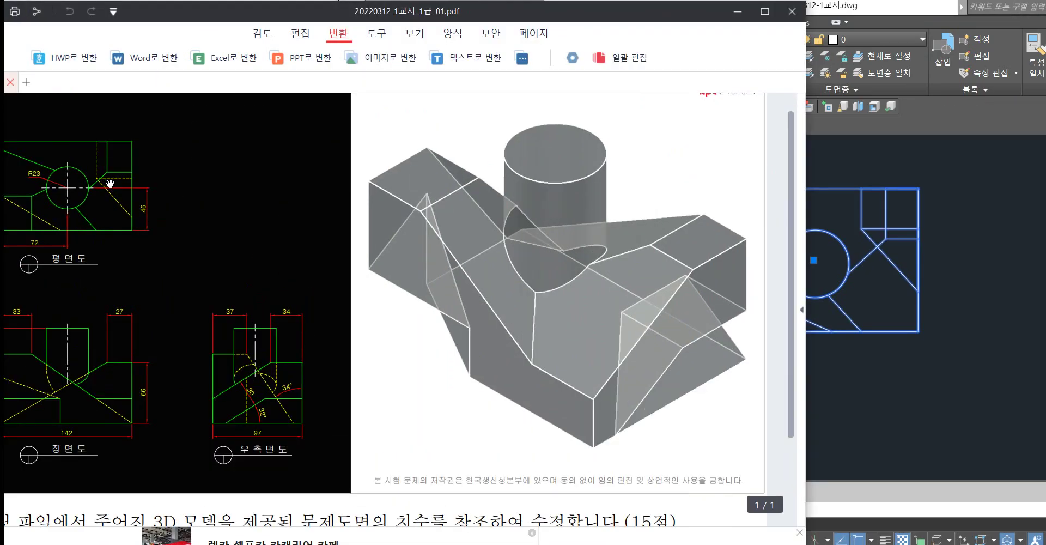
left_click_drag(281, 18, 330, 17)
scroll(41, 190, "up", 1, "ctrl")
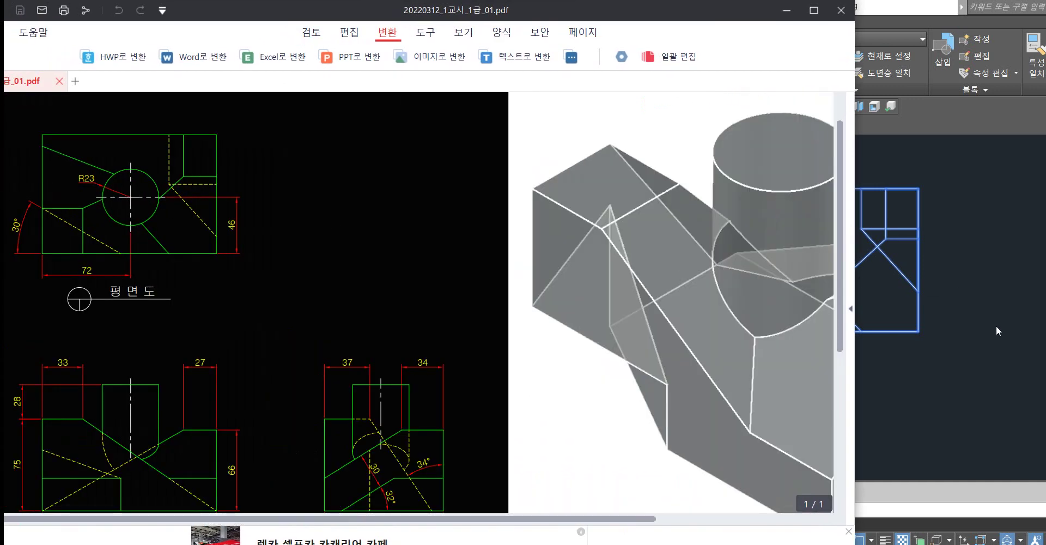
Clear the model selection and dimension the angle between the lower-left slanted line and the bottom edge.
left_click(998, 331)
key("Escape")
middle_click_drag(962, 322, 805, 295)
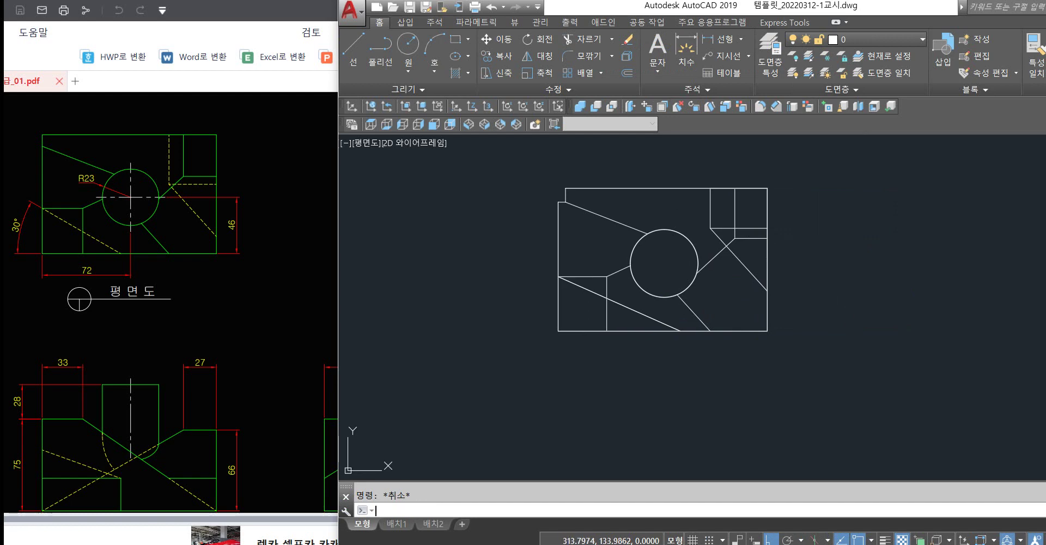
type("da")
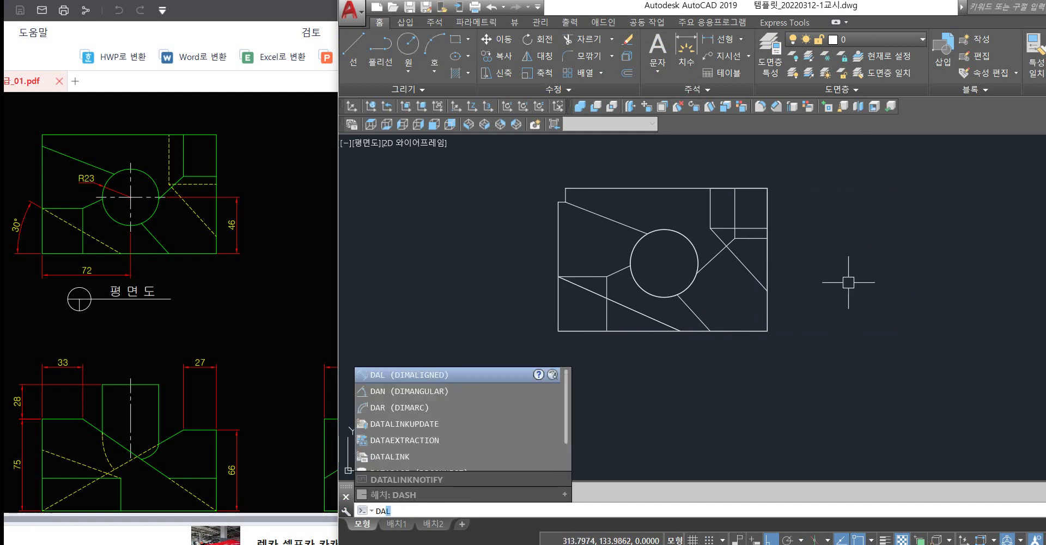
type("n")
key("Return")
scroll(576, 294, "up", 3)
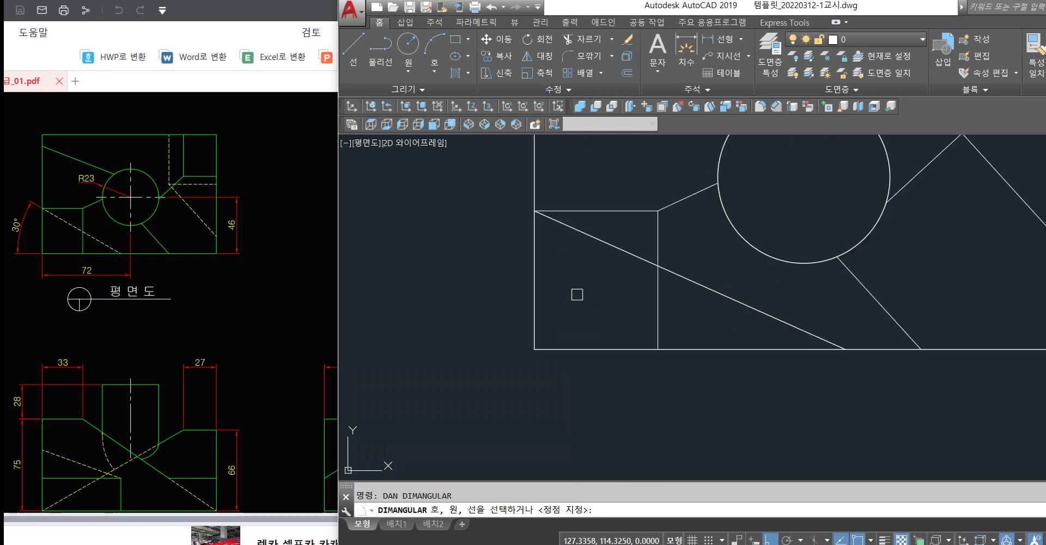
left_click(601, 244)
left_click(588, 348)
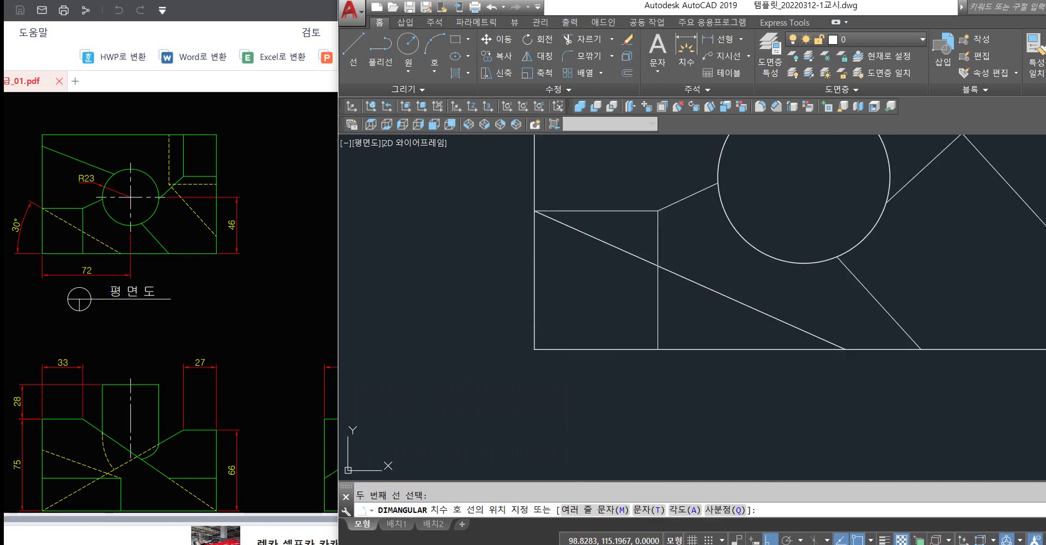
left_click(479, 234)
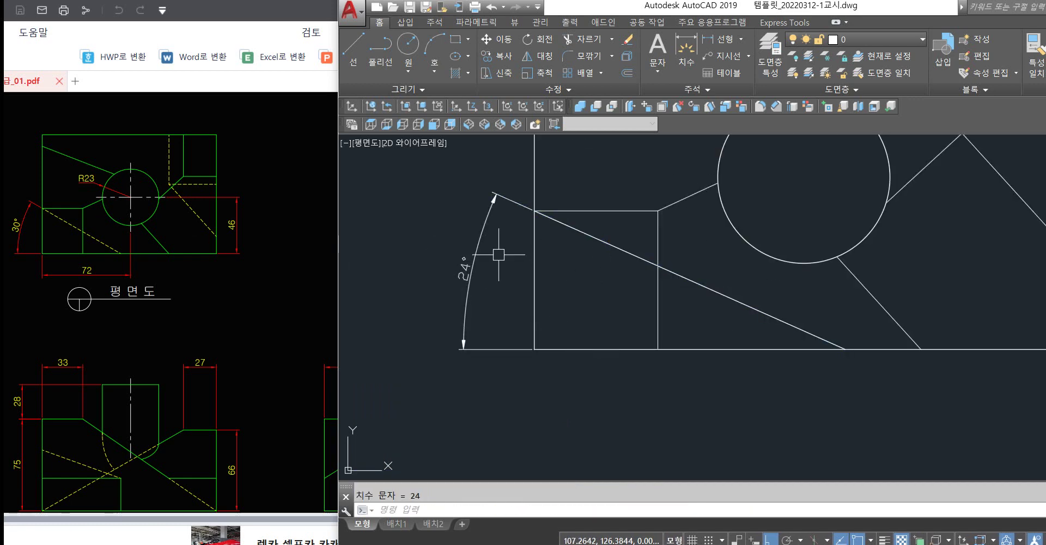
Add a horizontal linear dimension from the model's lower-left corner to the circle's centre, placed below the outline.
scroll(492, 261, "down", 2)
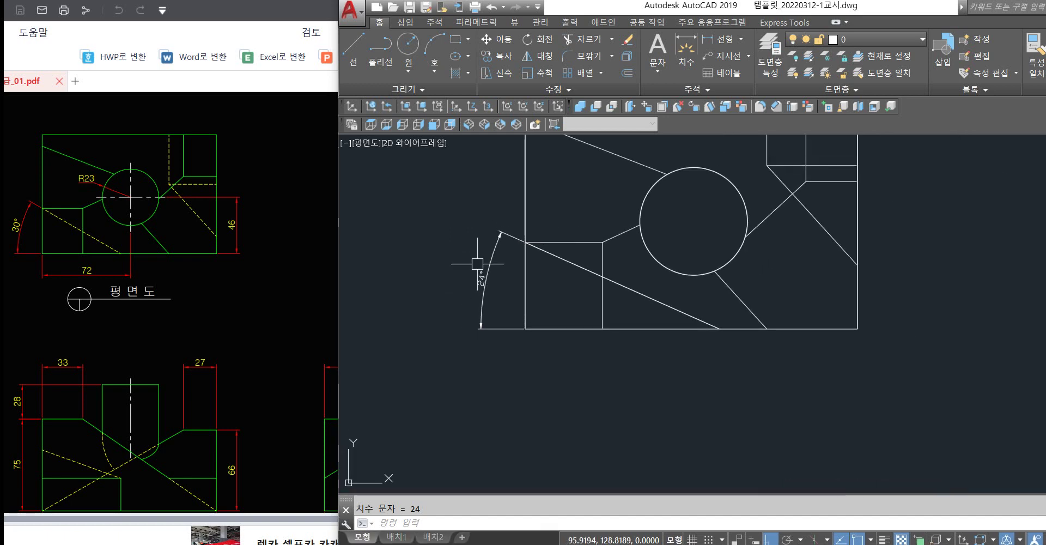
middle_click_drag(645, 368, 596, 404)
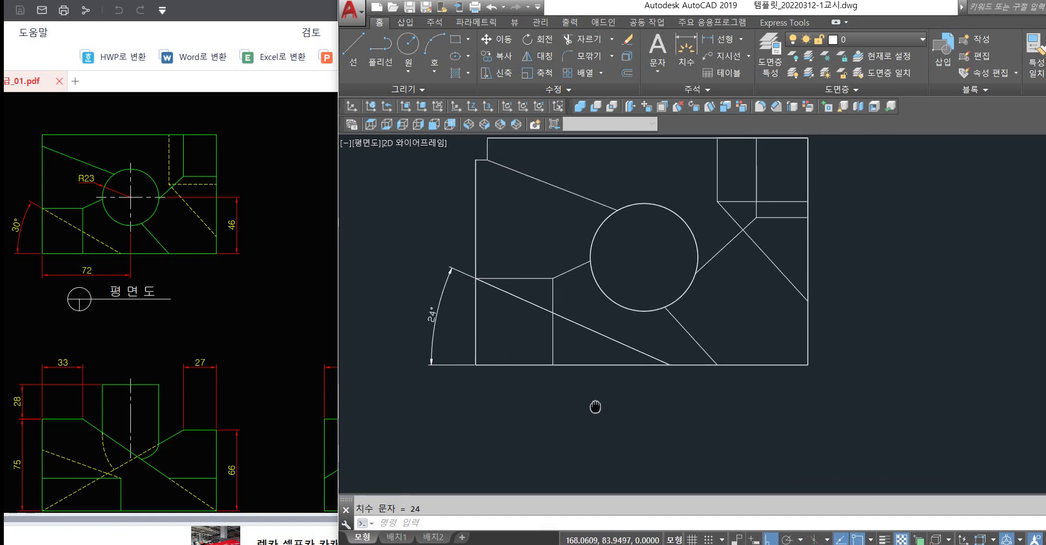
type("dli")
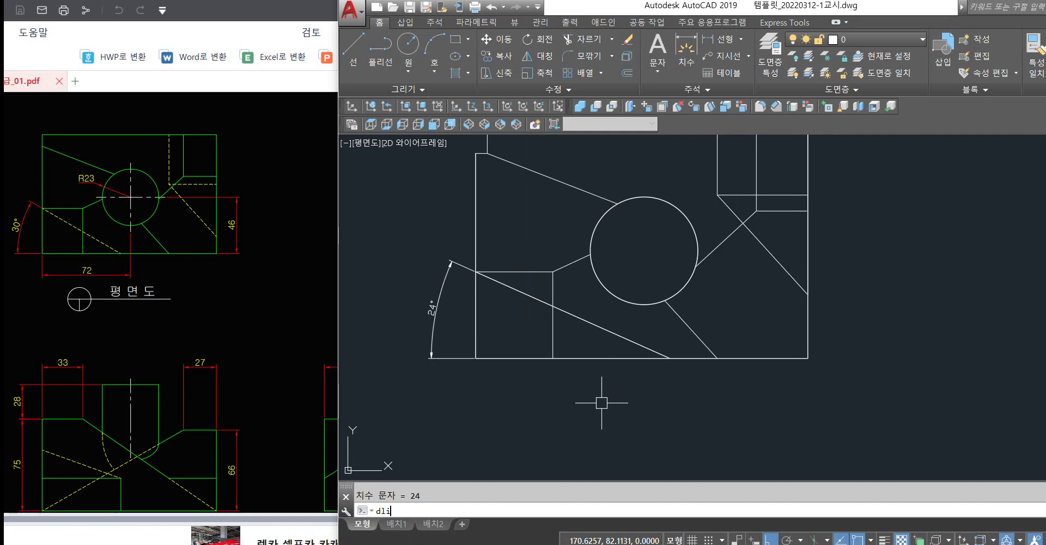
key("Return")
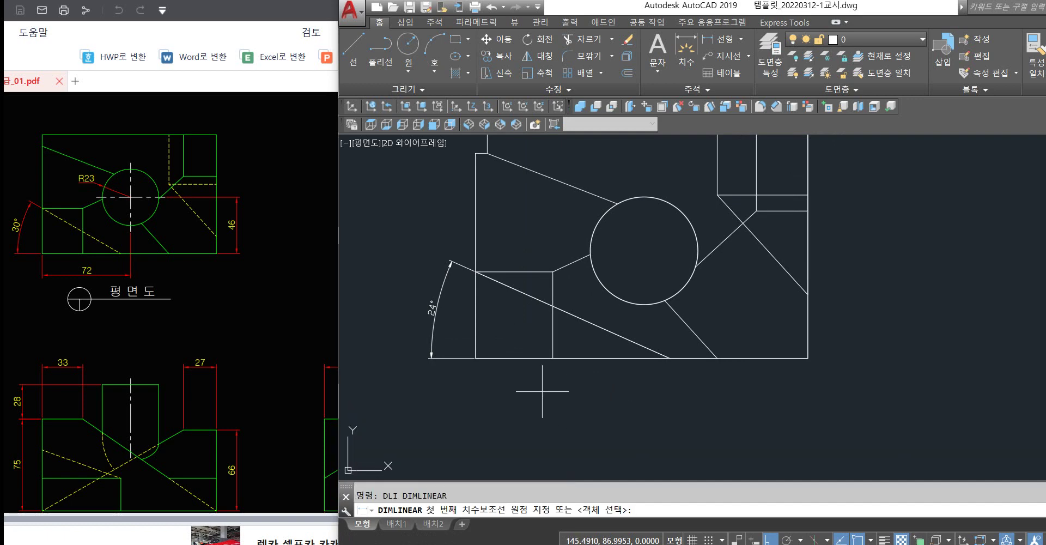
left_click(476, 358)
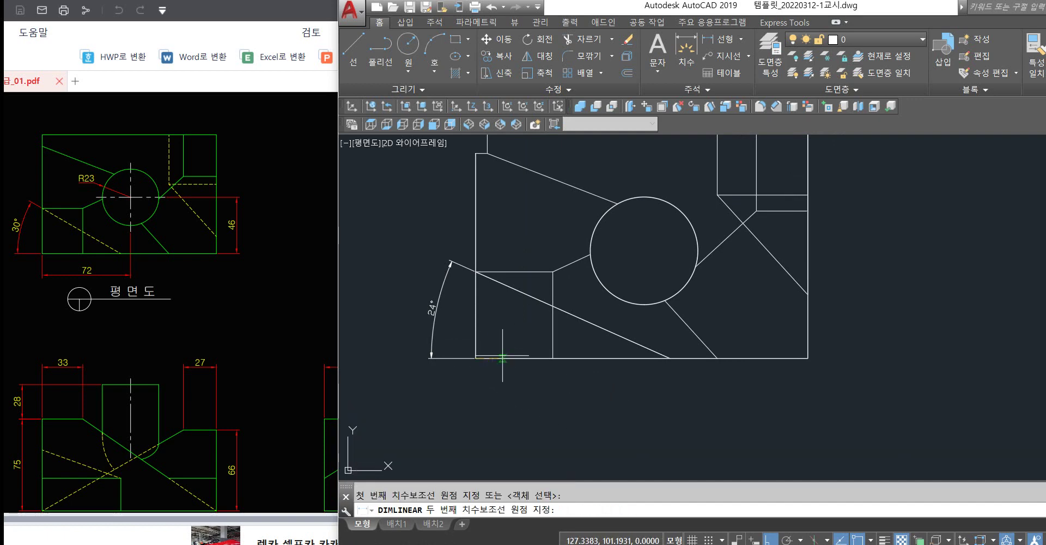
left_click(644, 255)
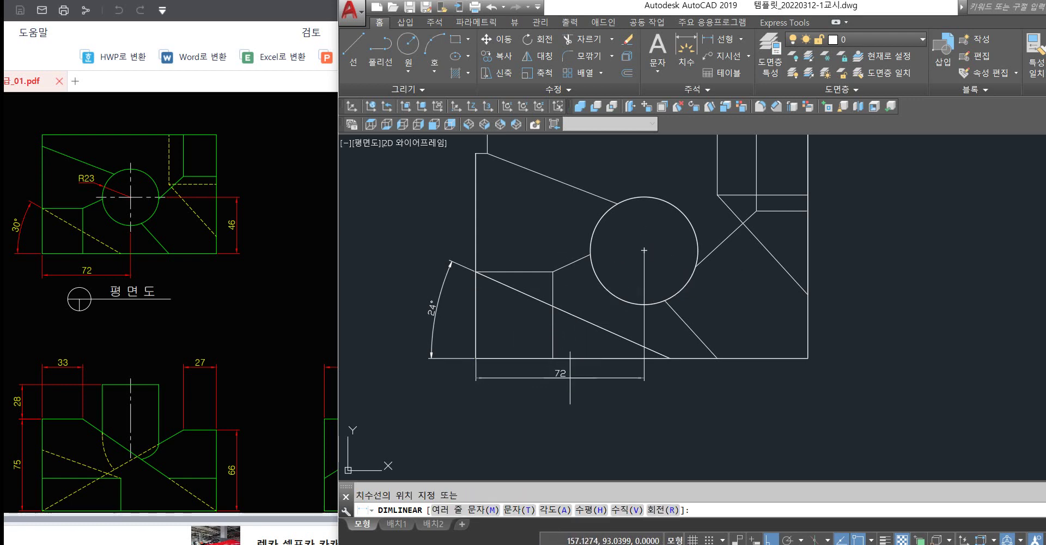
left_click(605, 388)
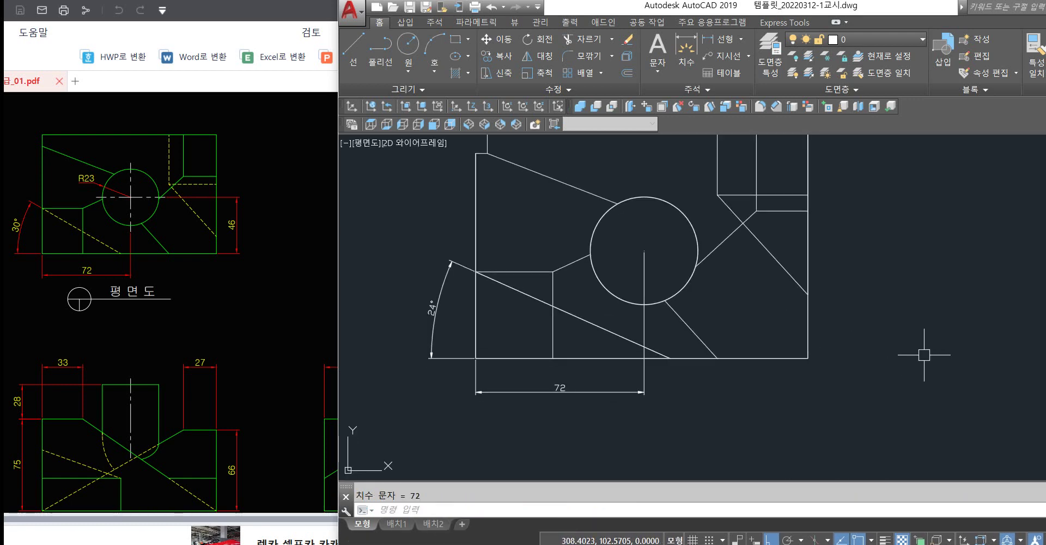
Add a vertical linear dimension from the model's lower-right corner to the circle's centre, placed outside the right edge.
key("Return")
left_click(808, 358)
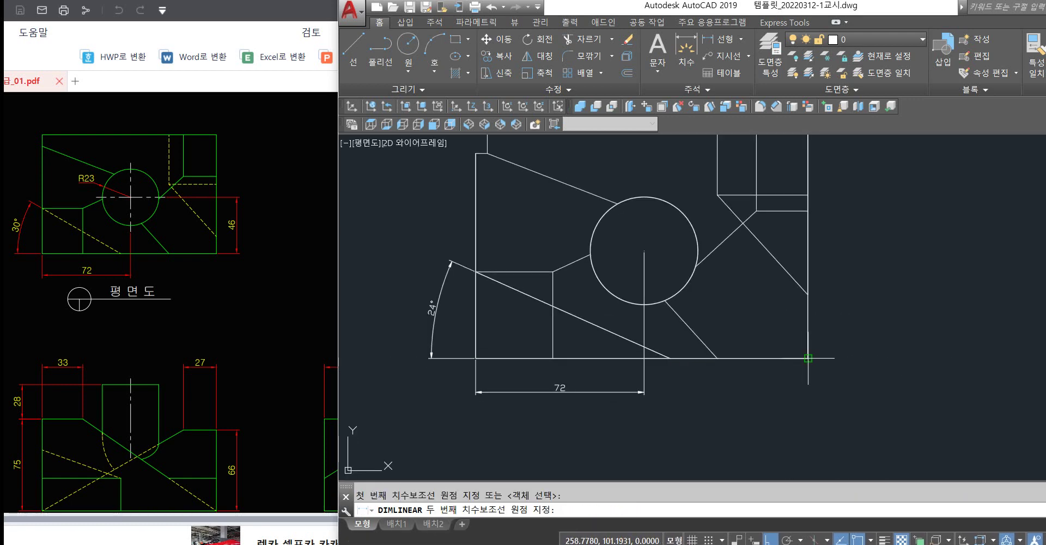
left_click(644, 251)
left_click(852, 289)
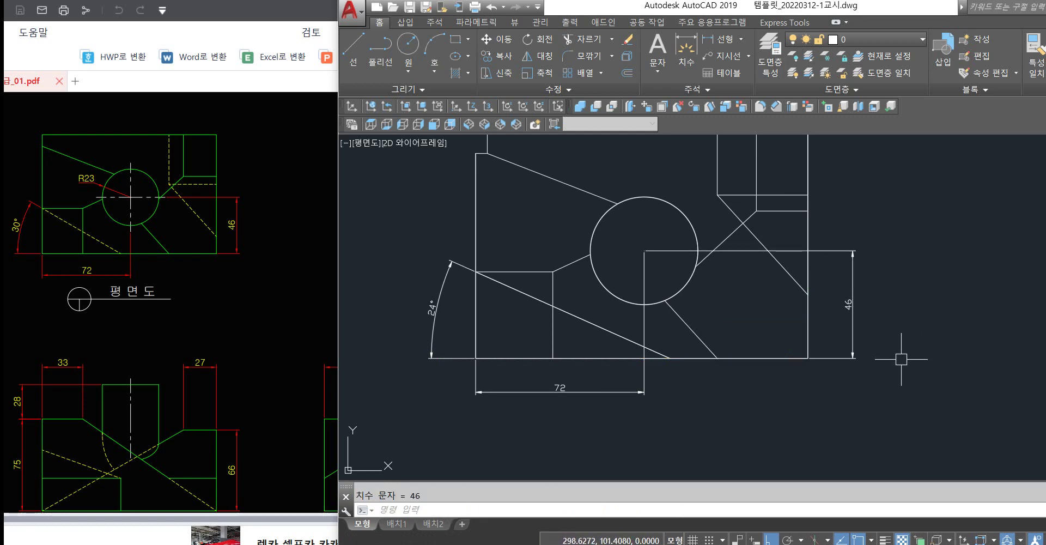
Delete the horizontal and vertical dimensions that locate the circle's centre.
middle_click_drag(814, 379, 815, 387)
left_click(871, 371)
left_click(845, 337)
left_click(660, 430)
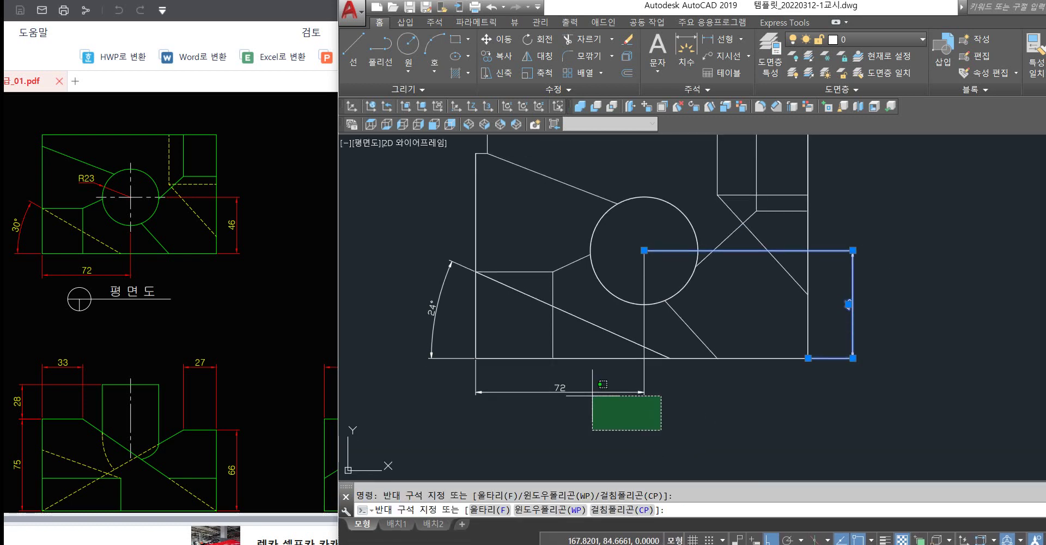
left_click(589, 390)
key("Delete")
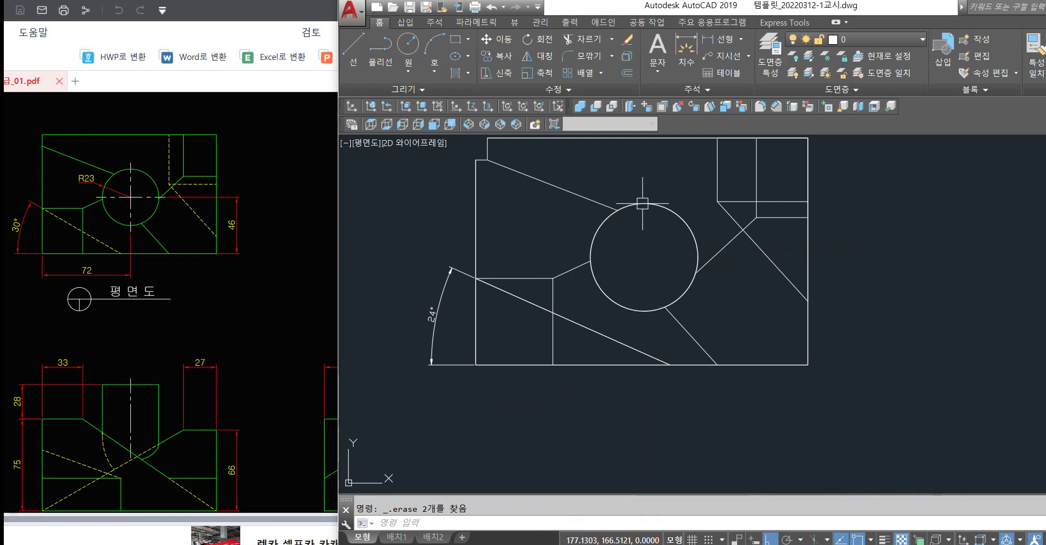
type("d")
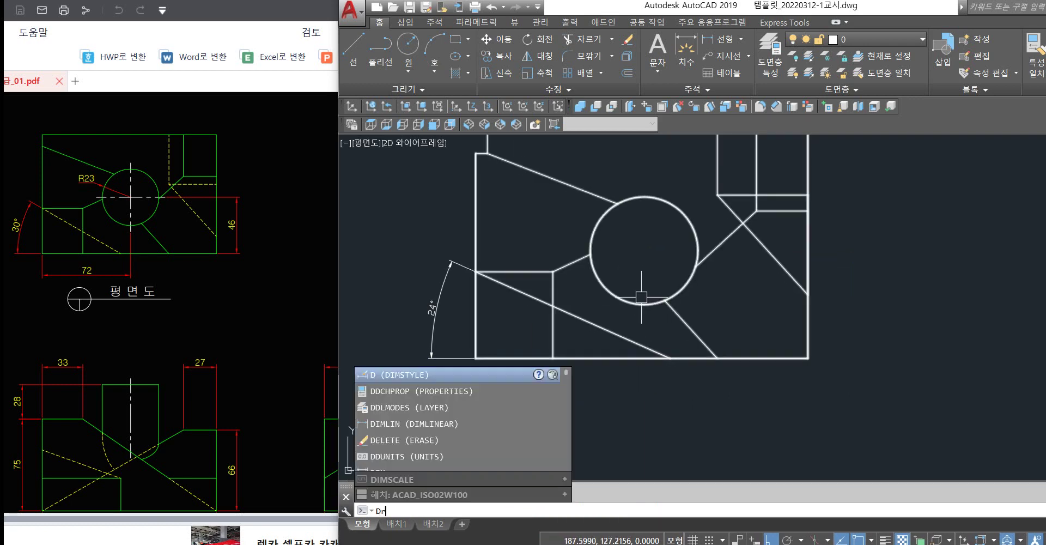
type("ra")
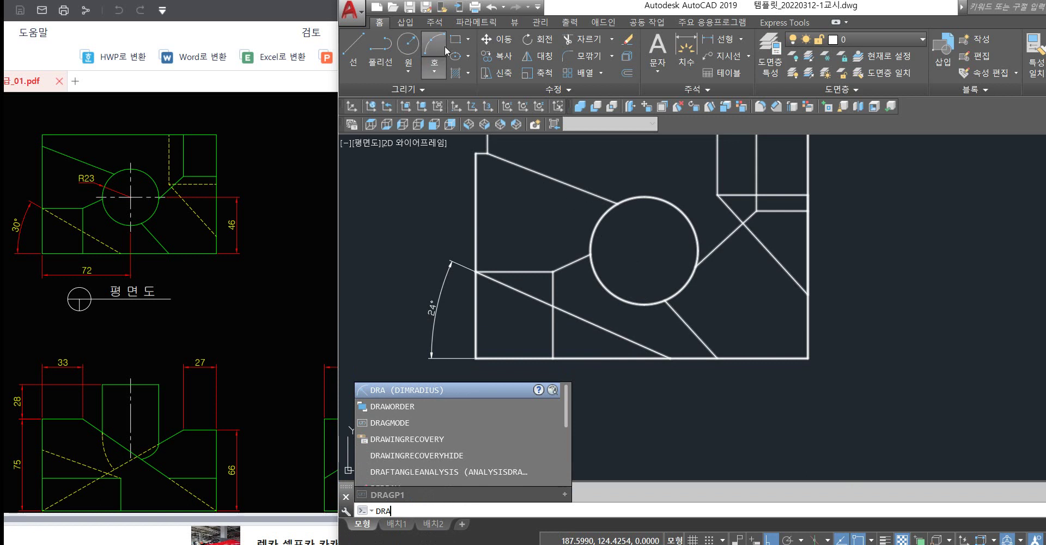
left_click(436, 24)
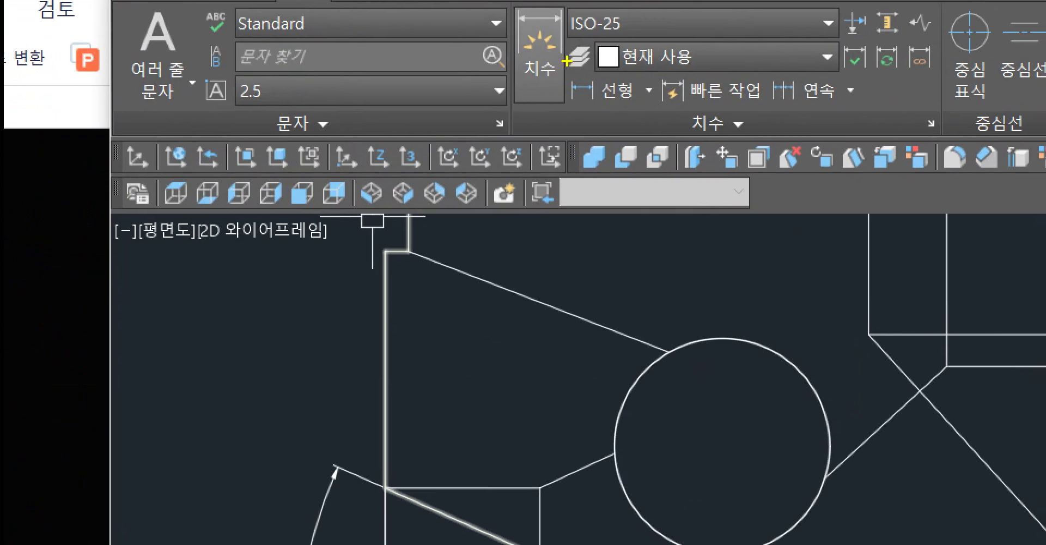
left_click_drag(573, 91, 501, 24)
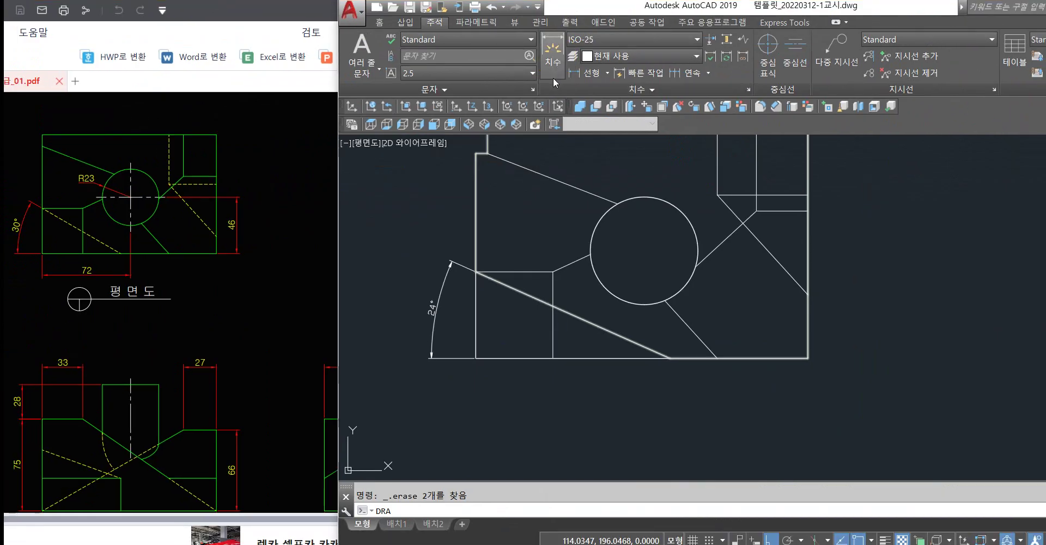
left_click(542, 91)
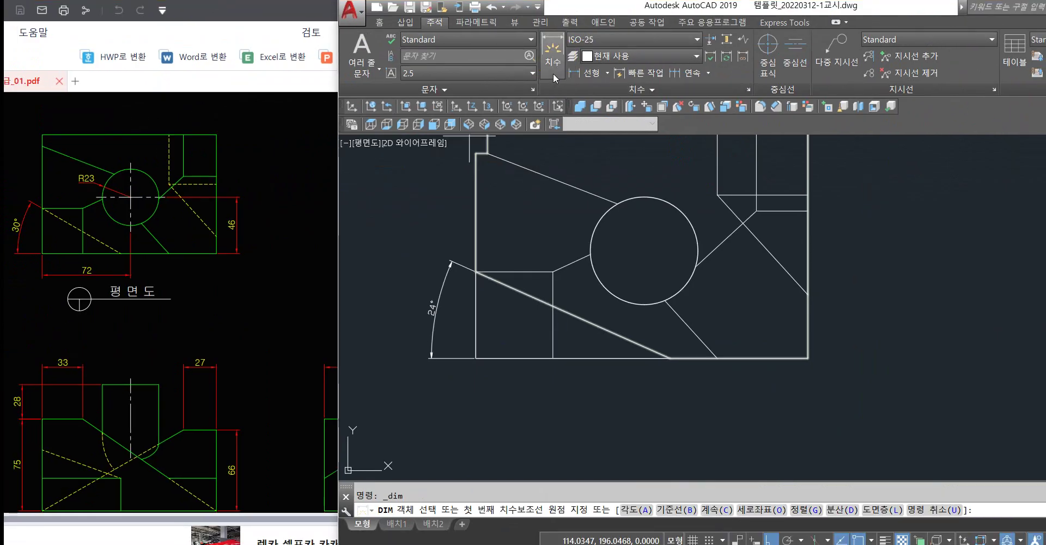
key("Escape")
middle_click_drag(588, 144, 579, 166)
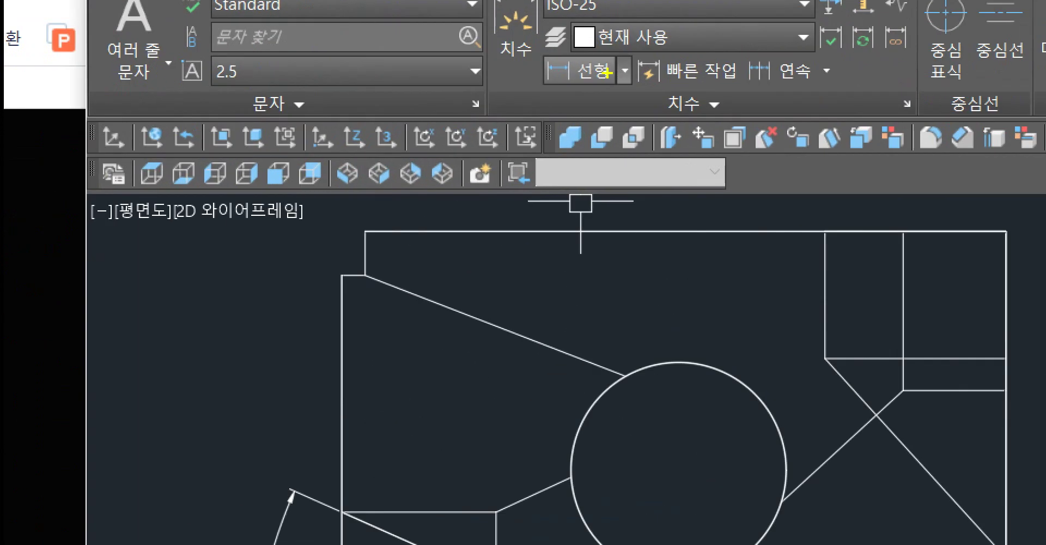
left_click_drag(619, 86, 526, 79)
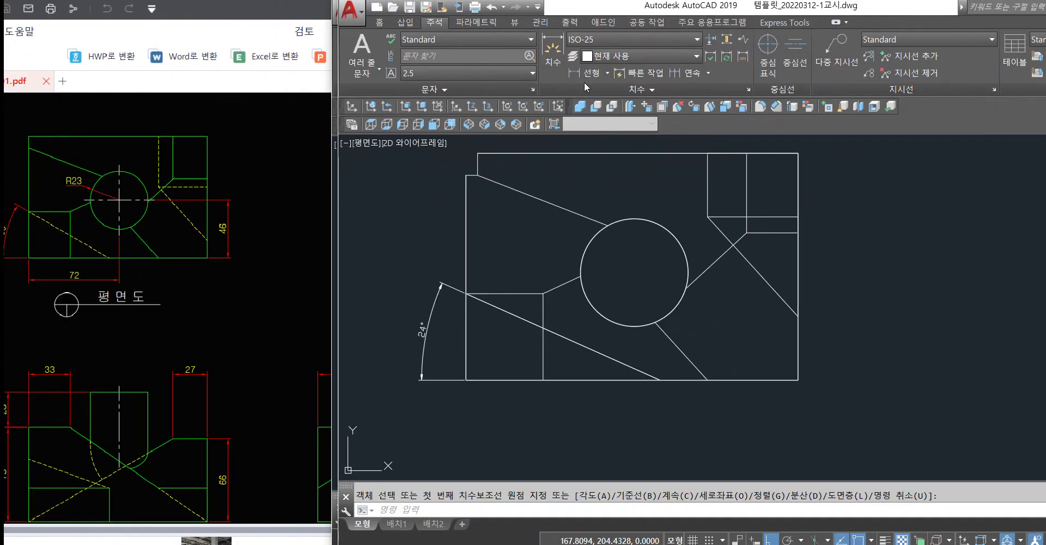
left_click(535, 22)
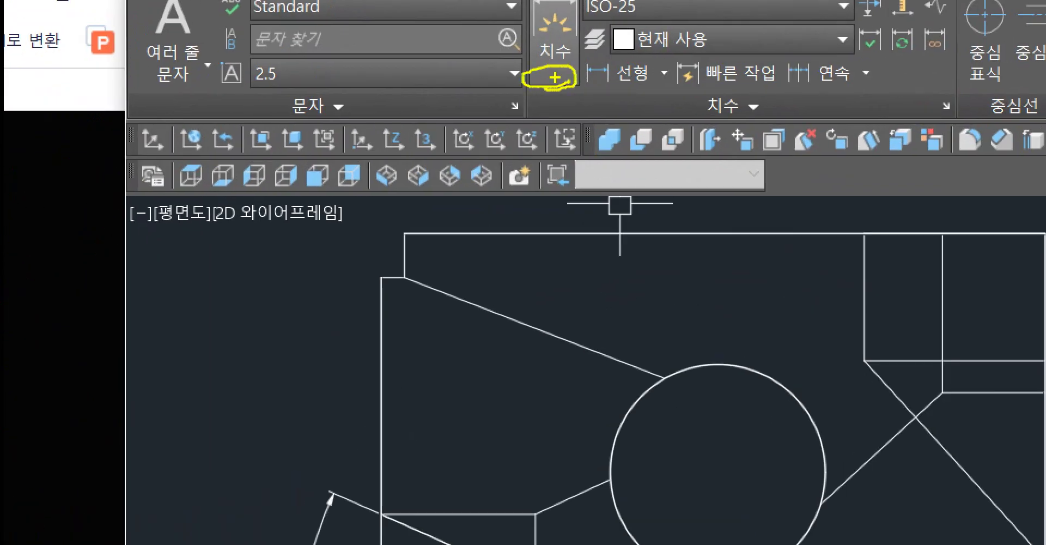
left_click_drag(608, 233, 572, 343)
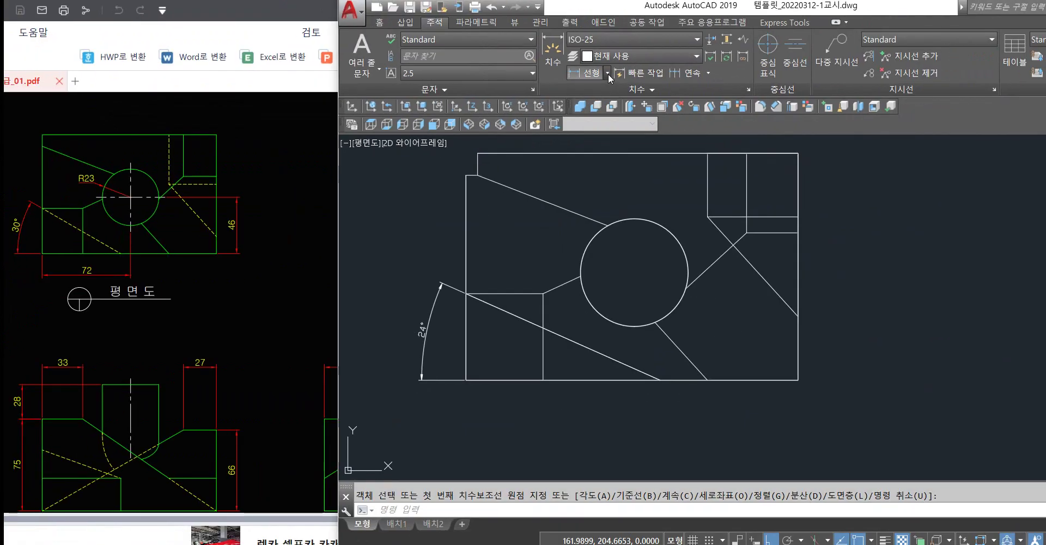
left_click(632, 70)
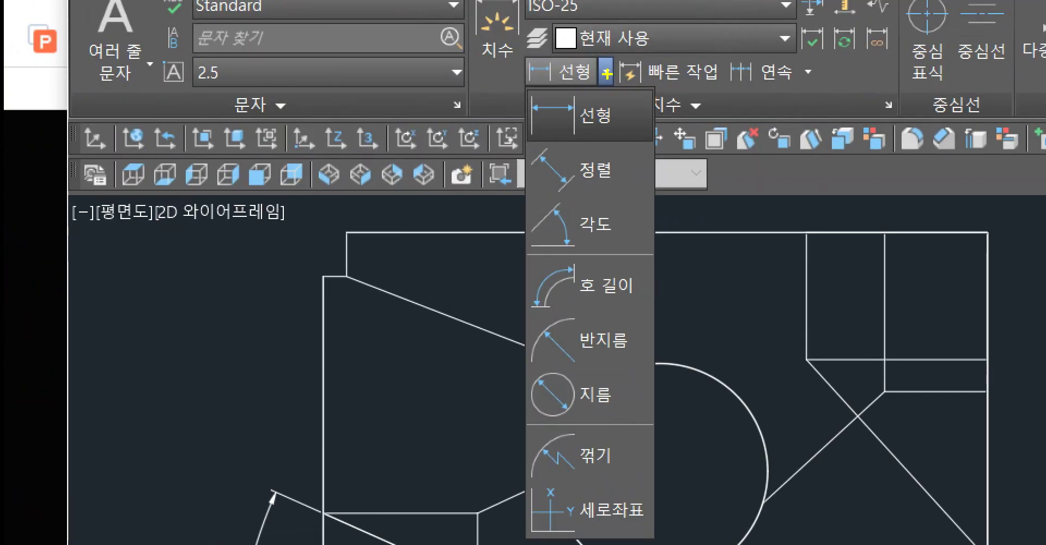
left_click_drag(524, 114, 633, 373)
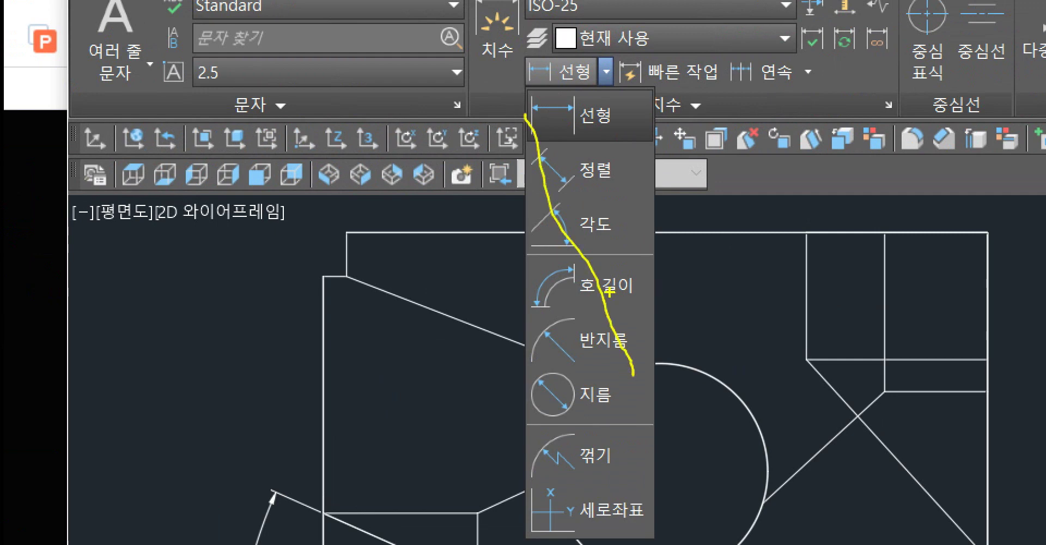
key("e")
left_click_drag(521, 107, 655, 521, "ctrl")
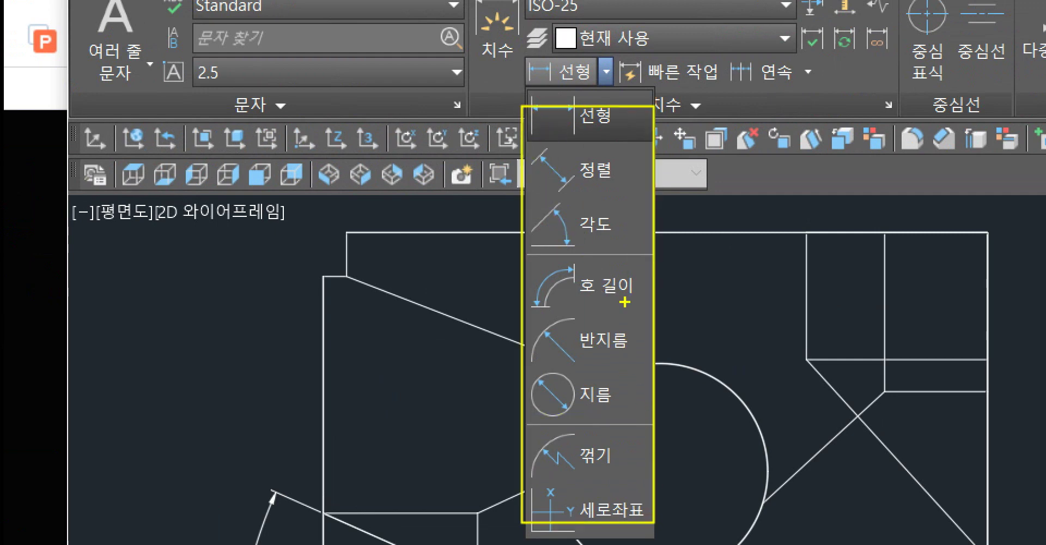
key("Escape")
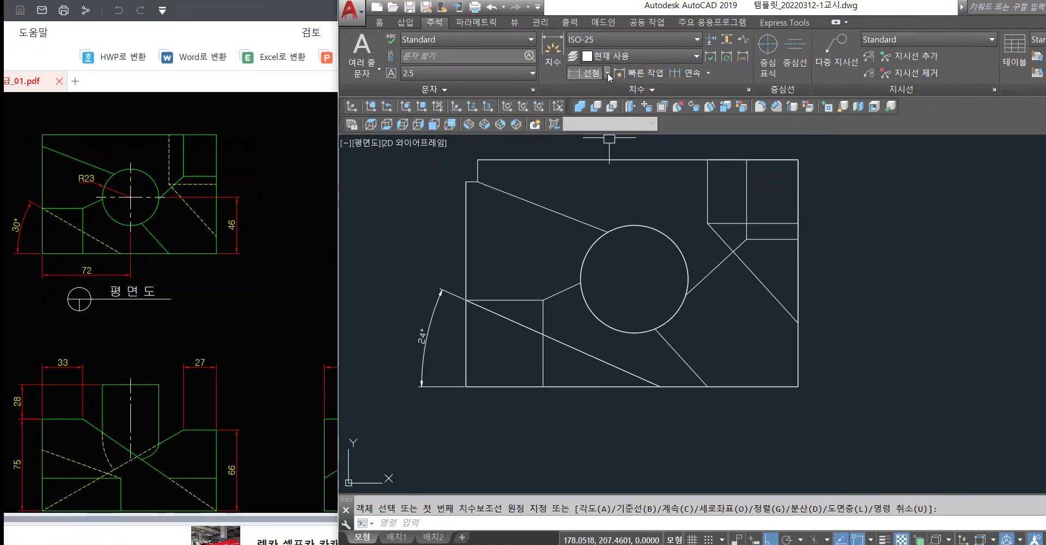
Try to add a radius dimension directly to the circular edge of the 3D model.
left_click(607, 73)
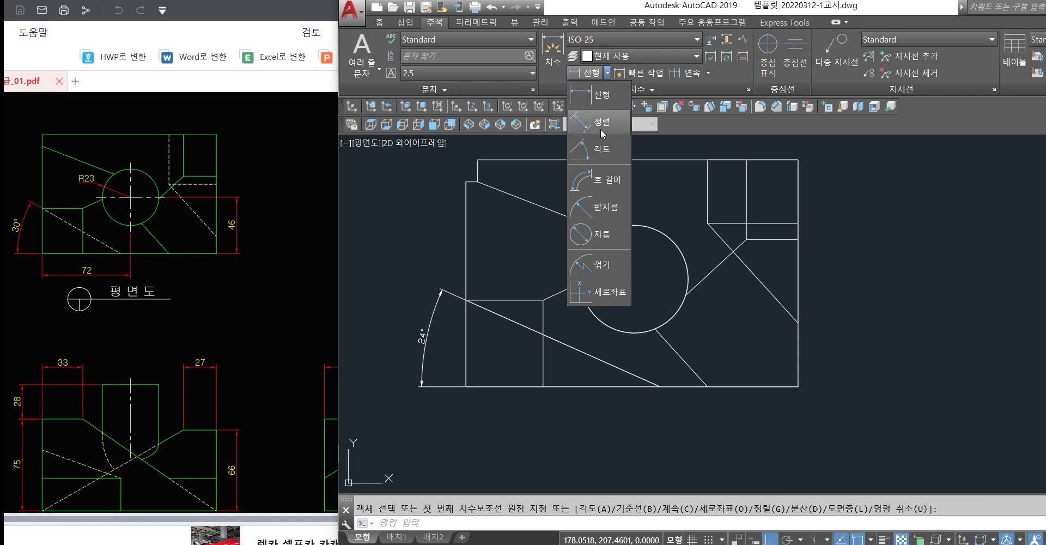
left_click(604, 212)
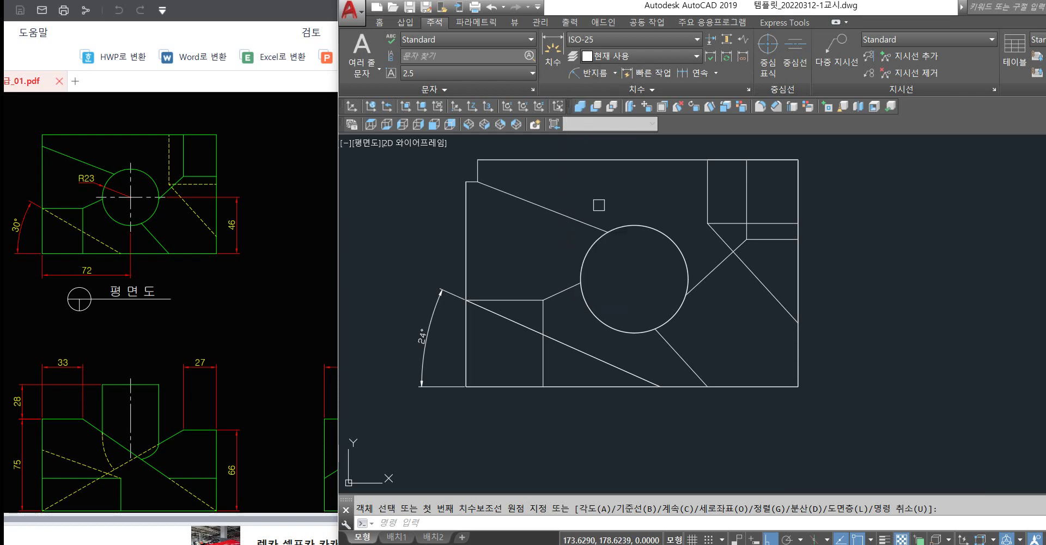
left_click(588, 253)
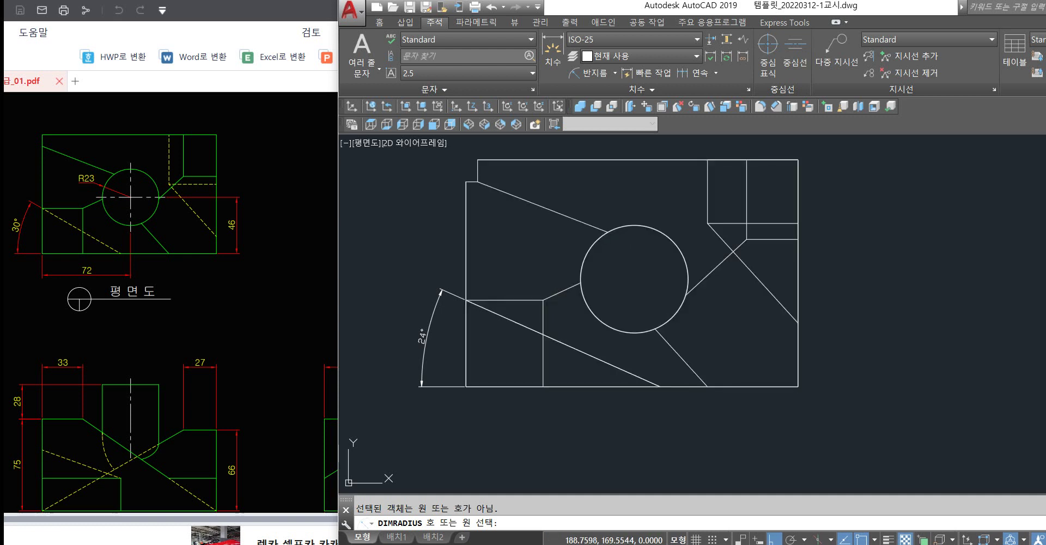
key("Escape")
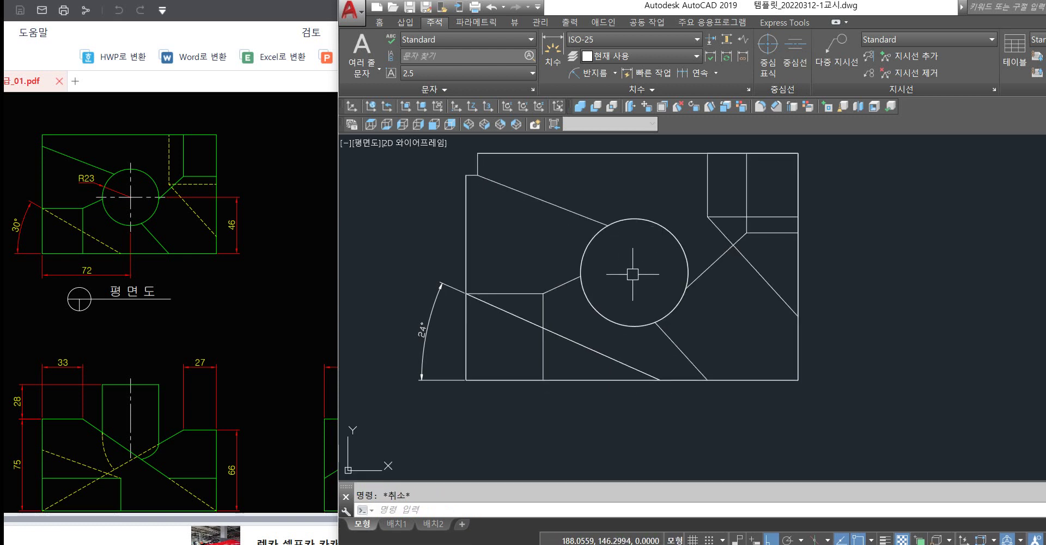
Draw a circle of radius 23 centred on the model's circular edge.
middle_click_drag(609, 262, 596, 248)
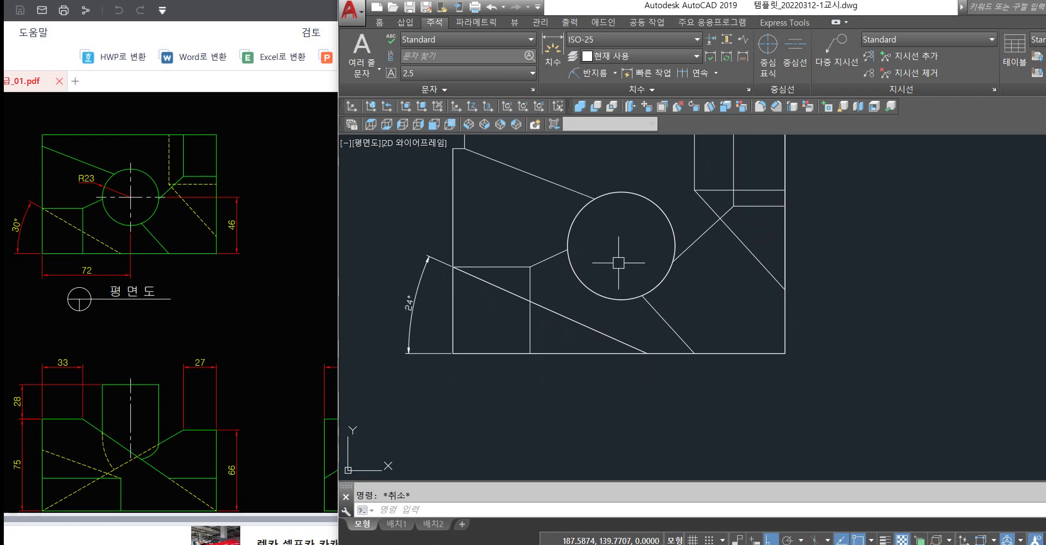
type("c")
key("Return")
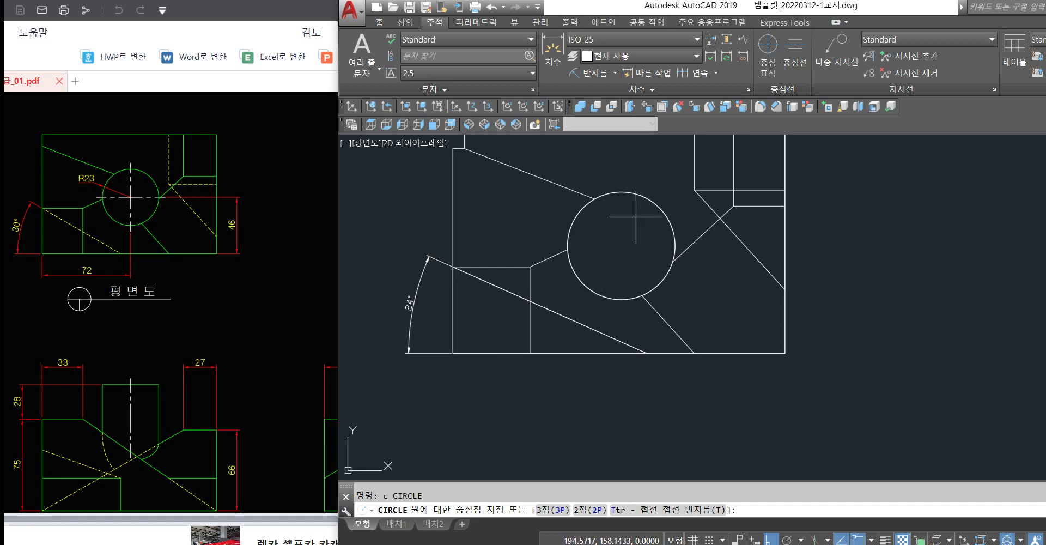
left_click(621, 245)
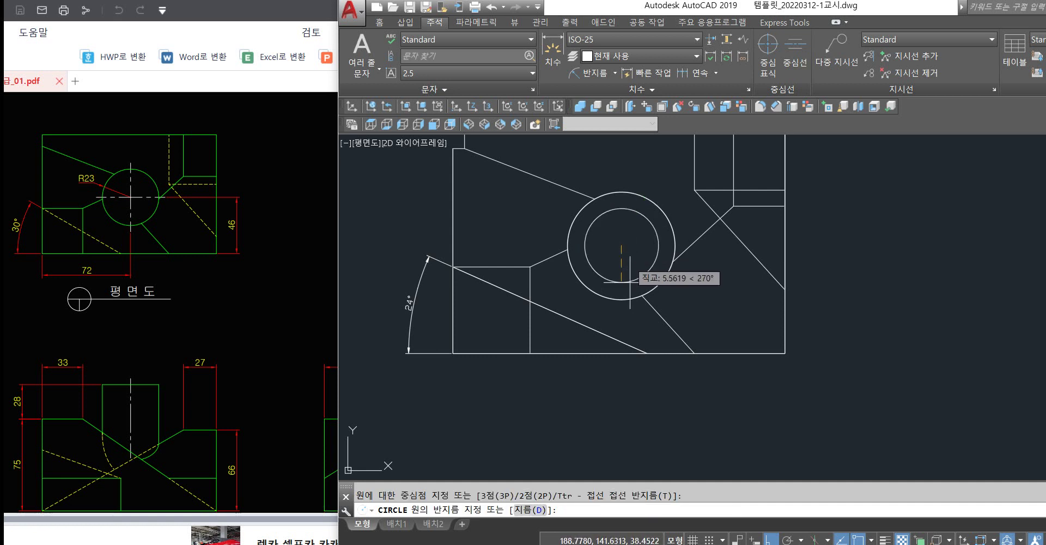
type("23")
key("Return")
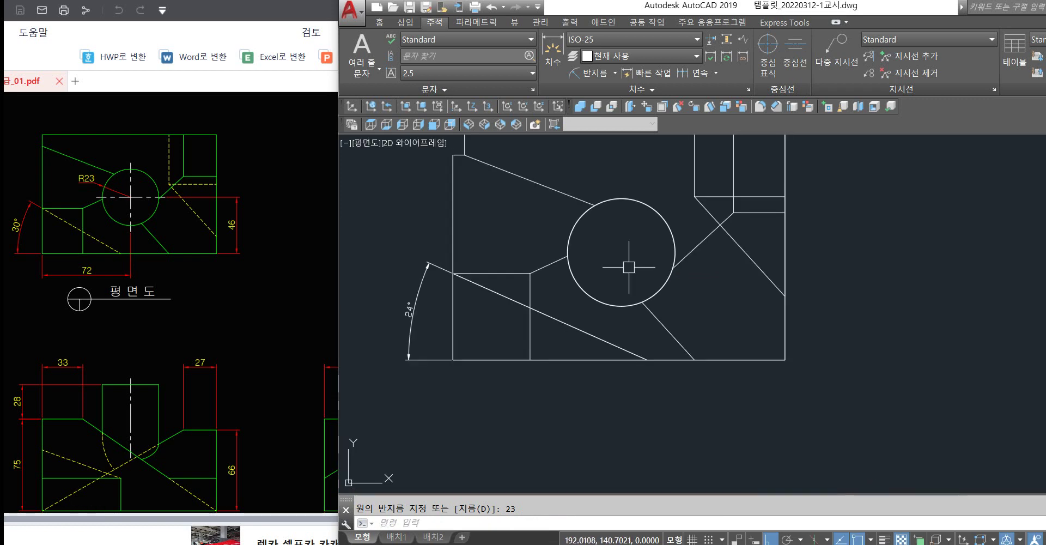
Preview a radius dimension on the radius 23 circle without placing it, and delete that circle.
type("dra")
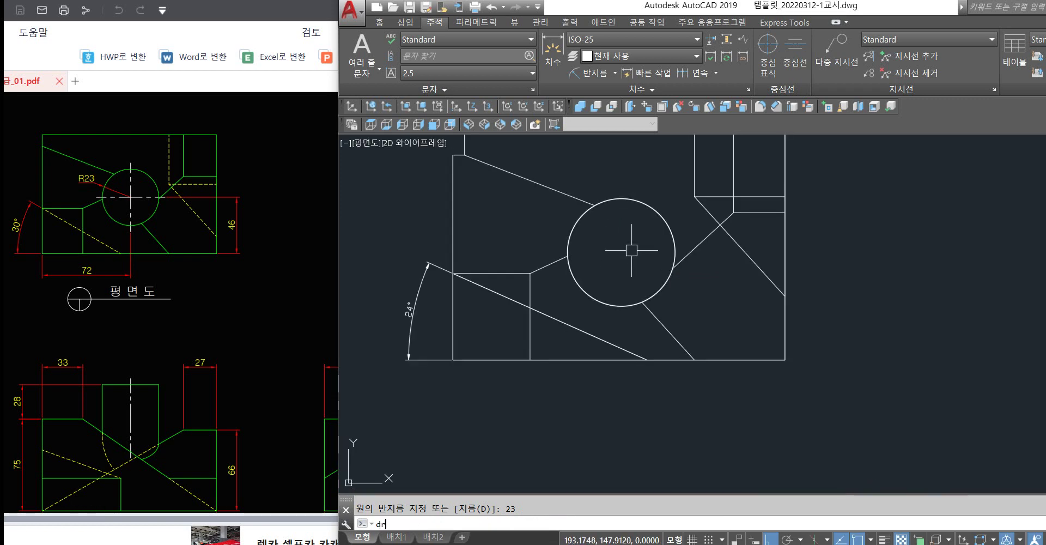
key("Return")
left_click(625, 199)
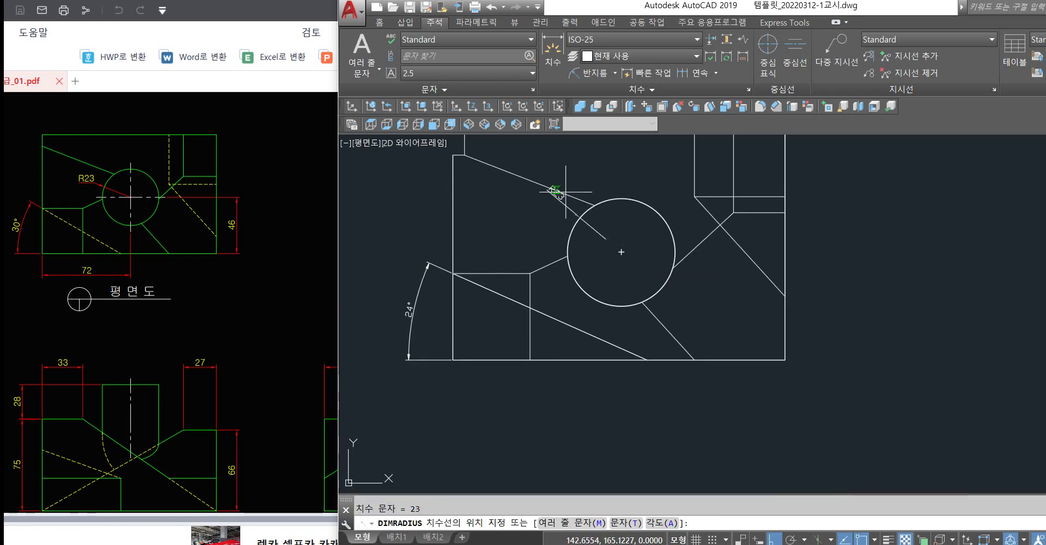
key("Escape")
left_click(620, 192)
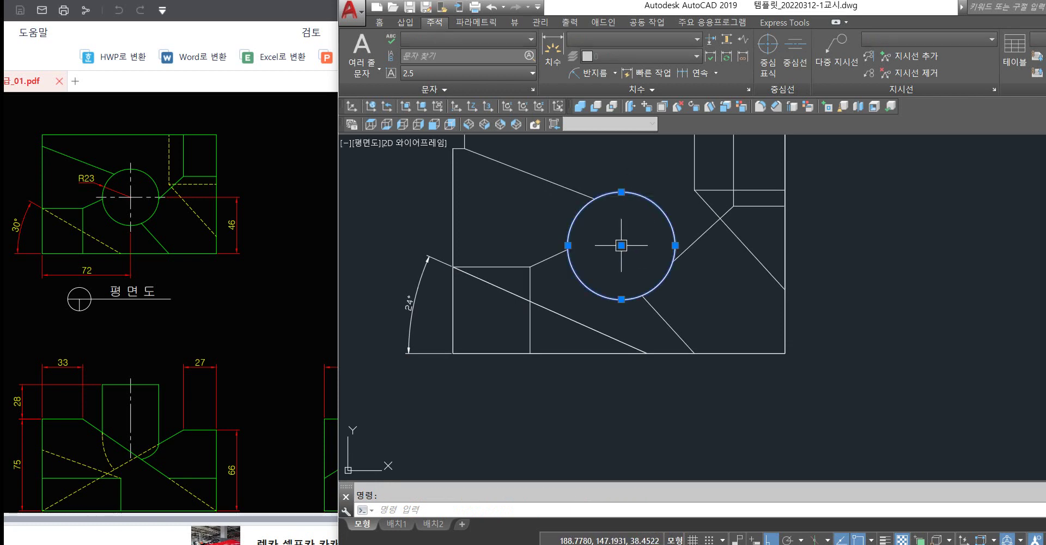
key("Delete")
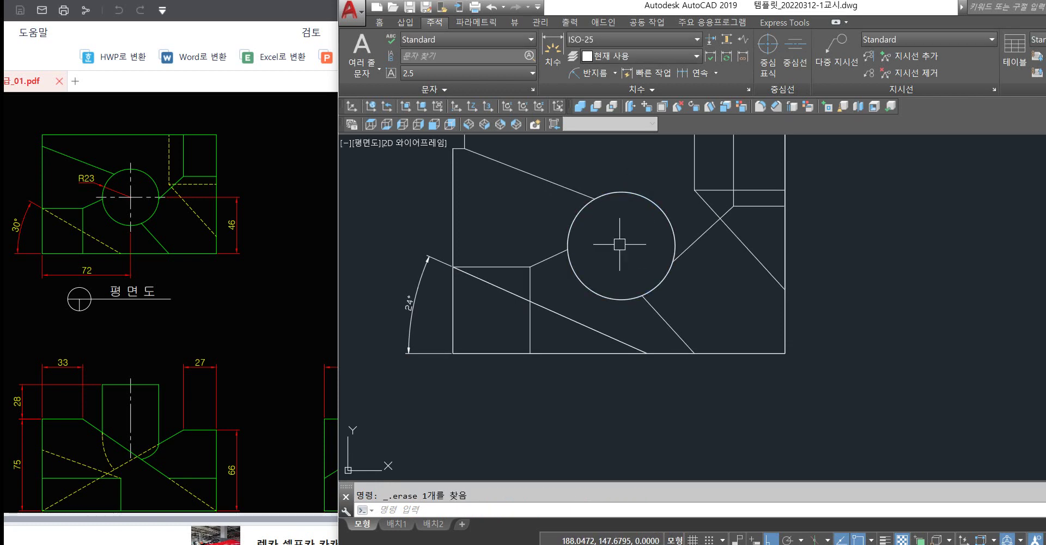
Draw a circle of radius 21 at the centre of the model's circular edge for comparison, and delete it.
type("c")
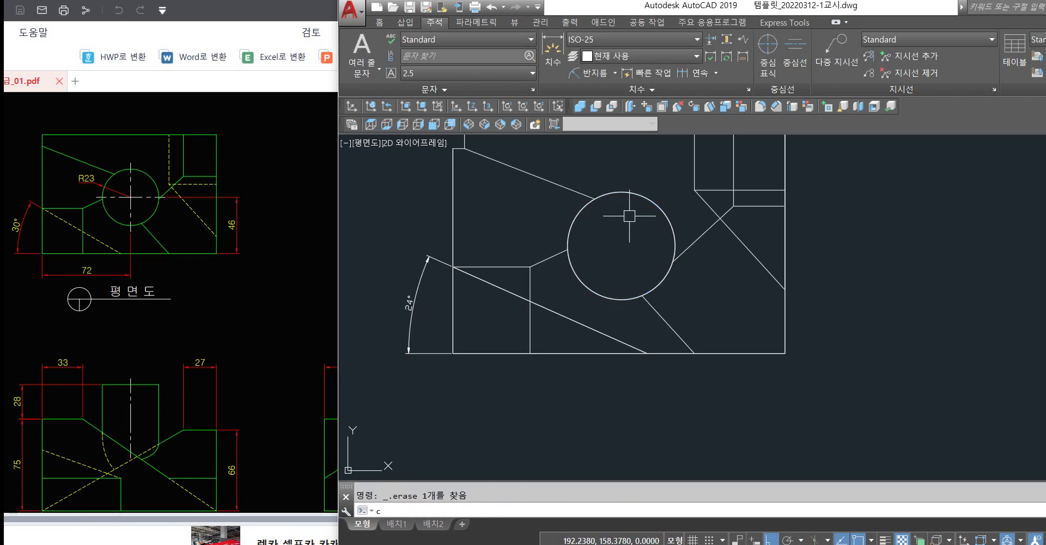
key("Return")
left_click(620, 243)
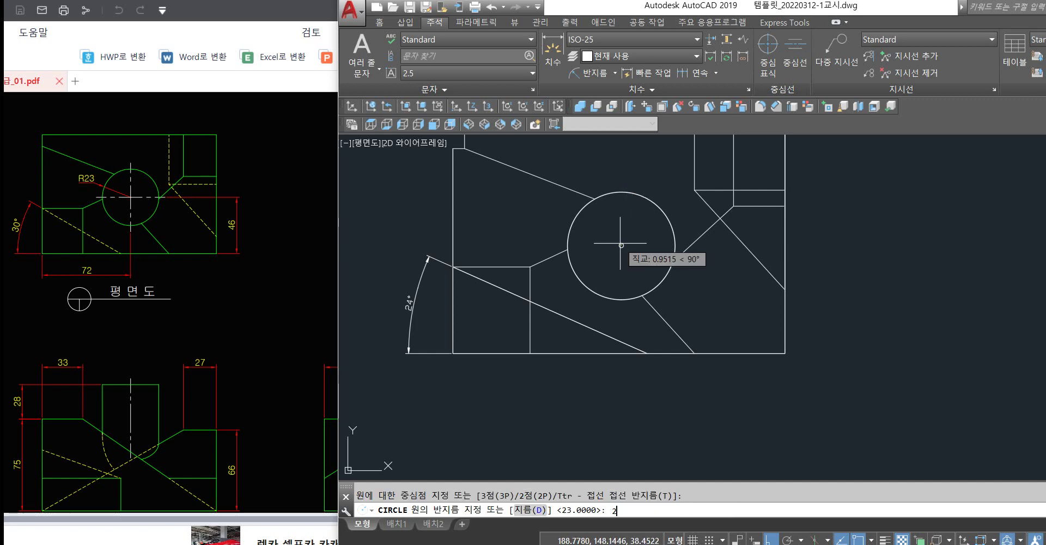
key("Return")
scroll(627, 190, "up", 2)
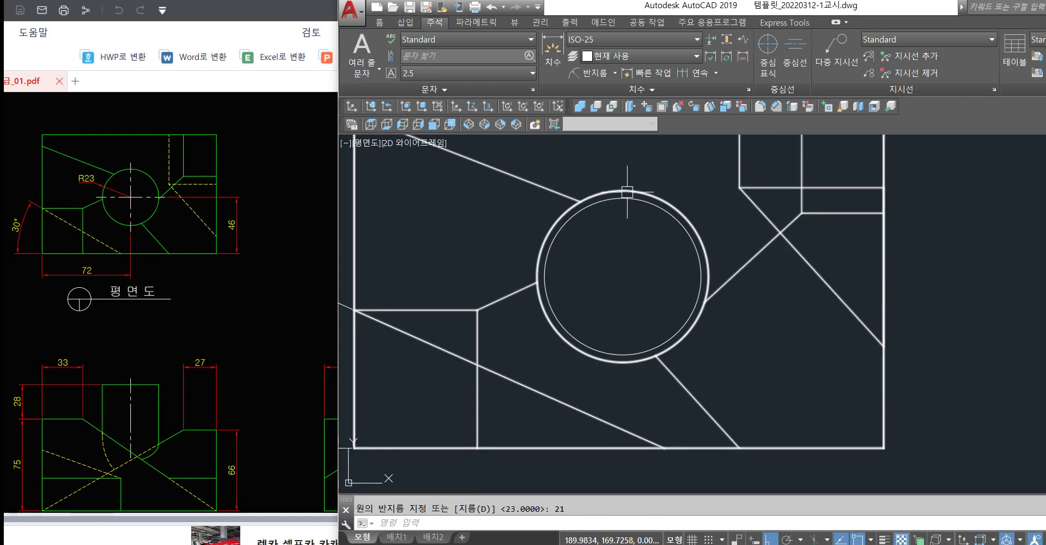
left_click(626, 198)
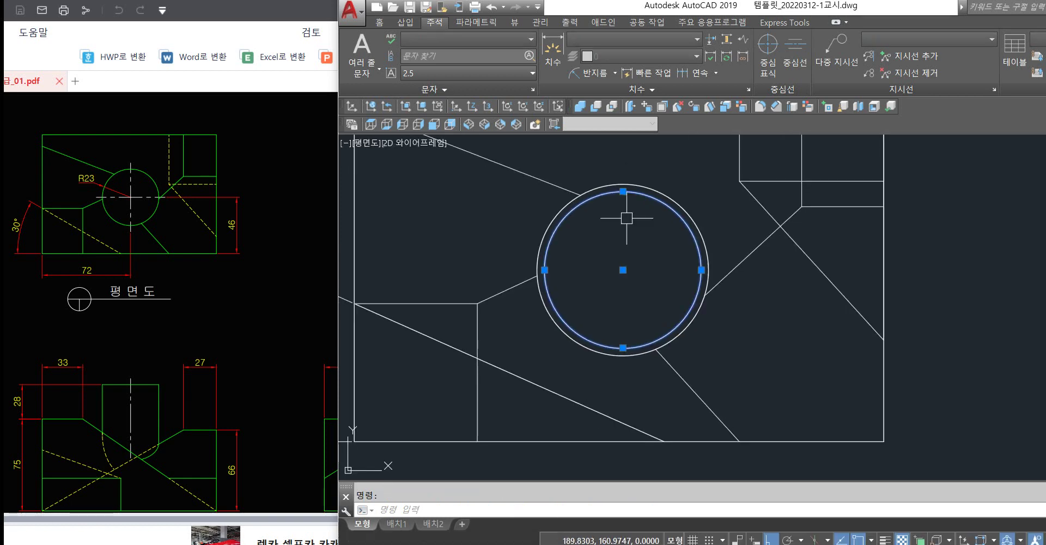
key("Delete")
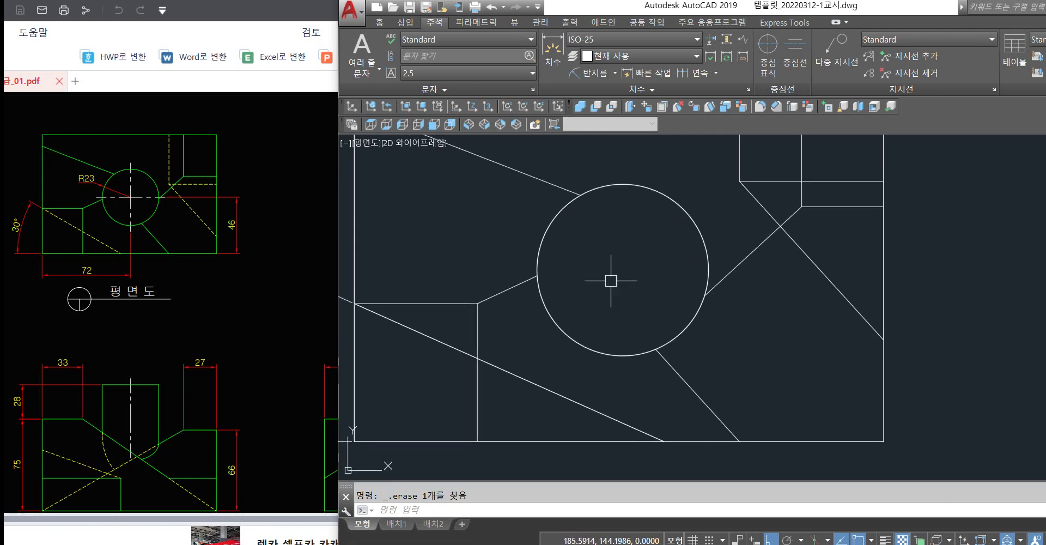
Create a Flatshot of the model as a new block, inserted left of the model at scale 1 and rotation 0.
scroll(603, 282, "down", 4)
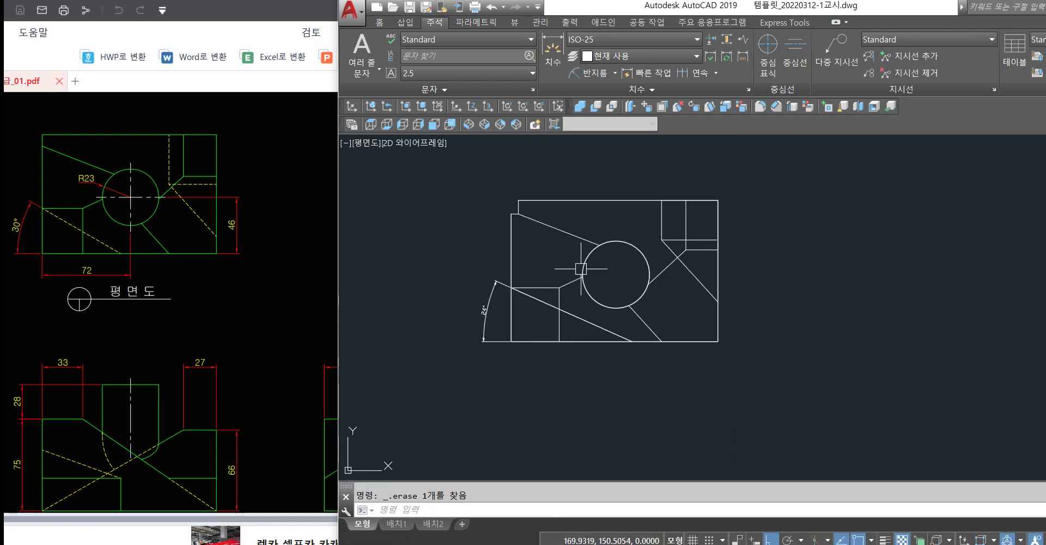
mouse_move(575, 275)
middle_mouse_down()
mouse_move(765, 258)
mouse_move(769, 268)
middle_mouse_up()
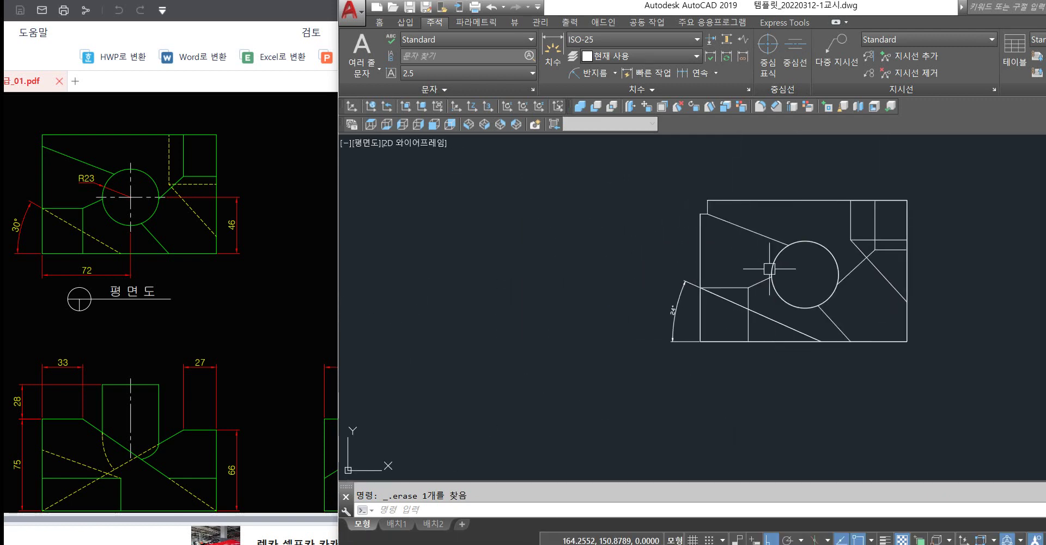
key("Delete")
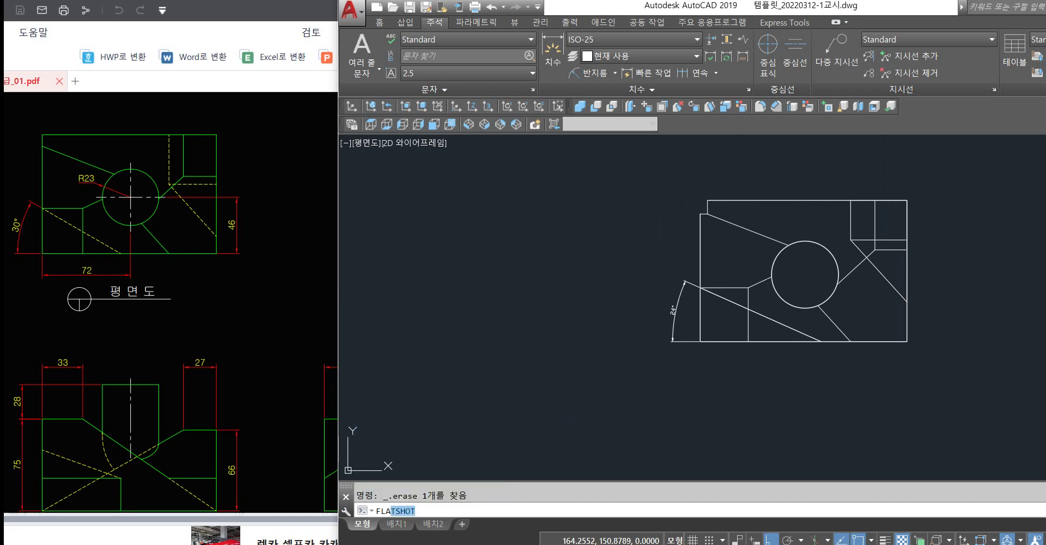
key("Return")
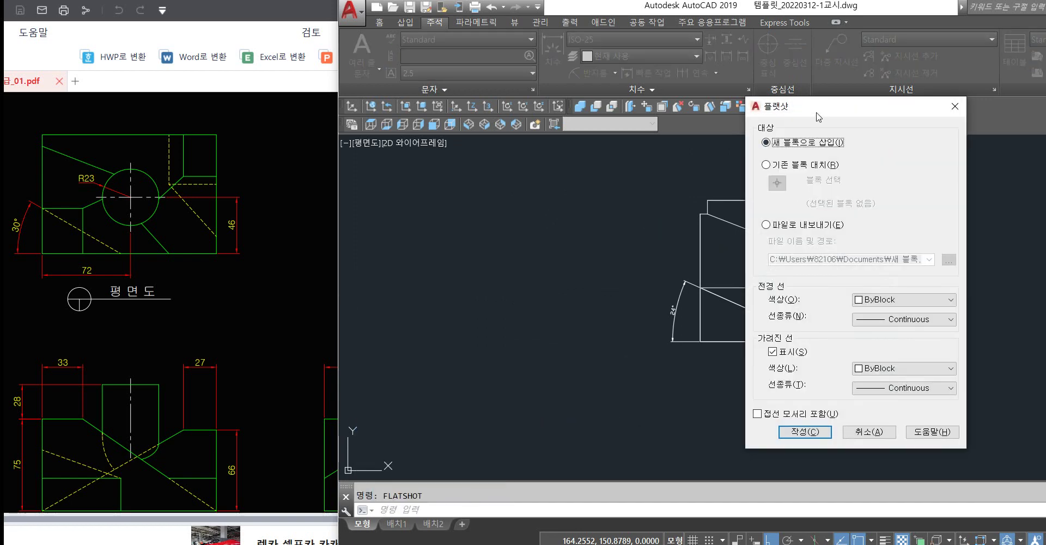
left_click_drag(819, 116, 765, 103)
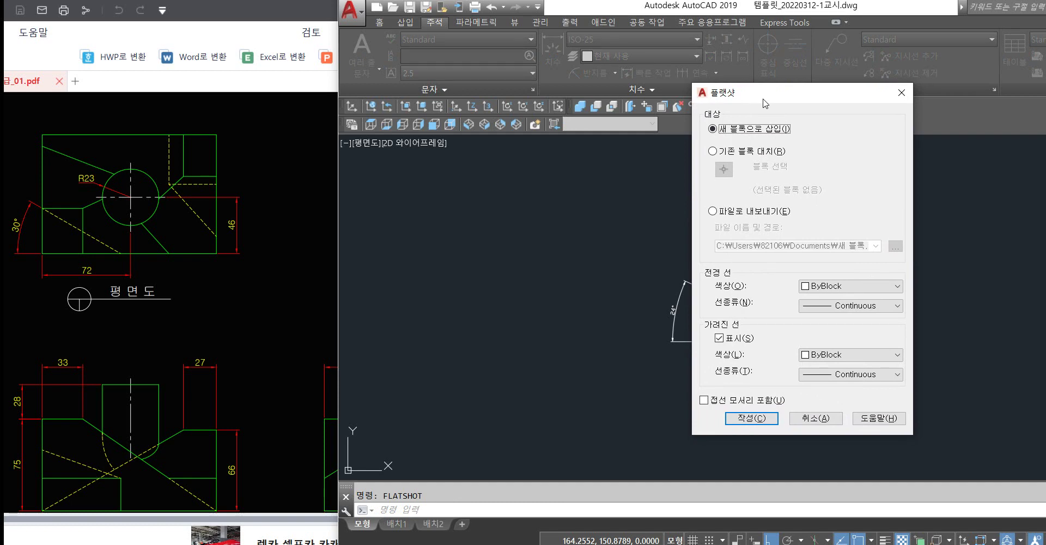
left_click(750, 418)
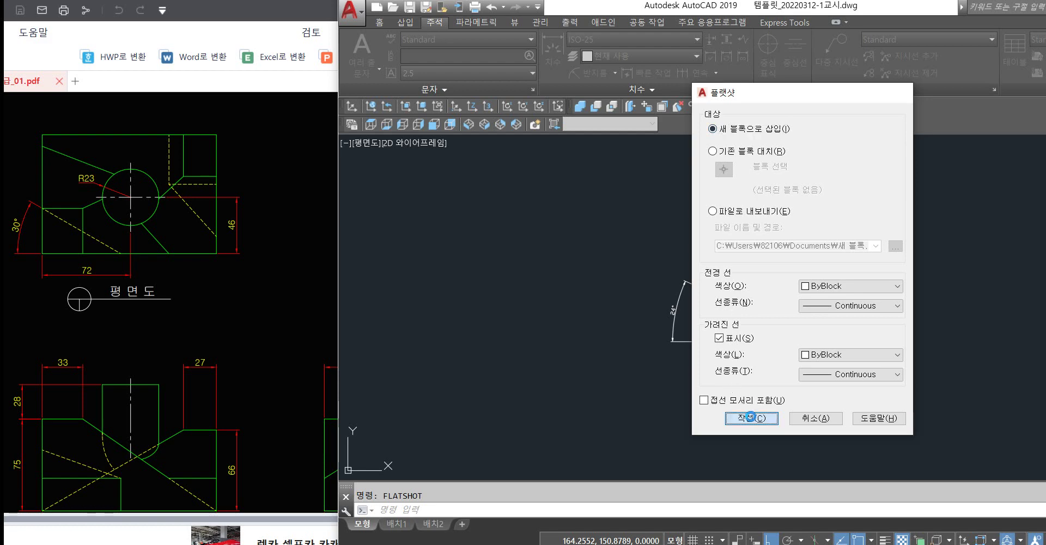
left_click(514, 291)
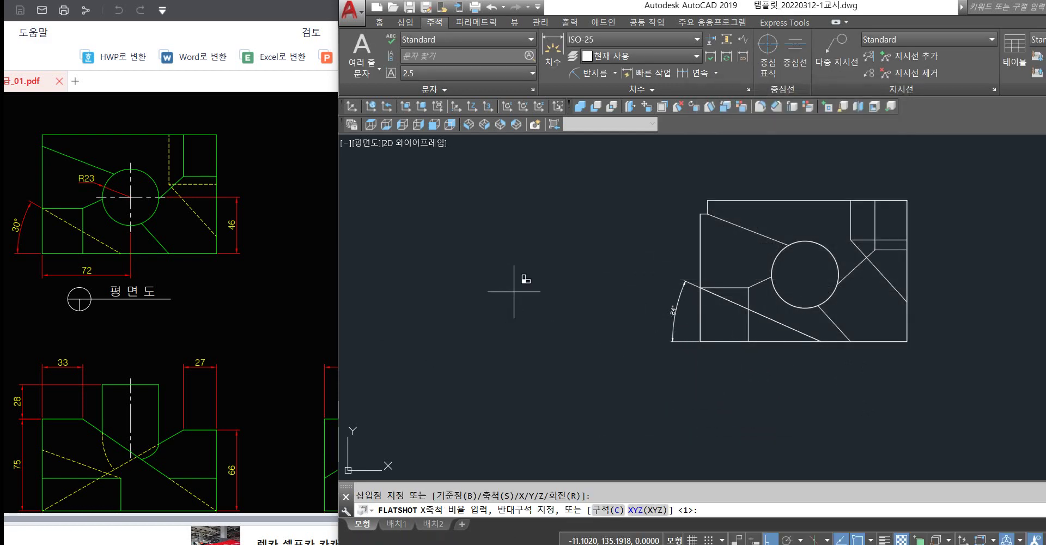
key("Return")
key("Return")
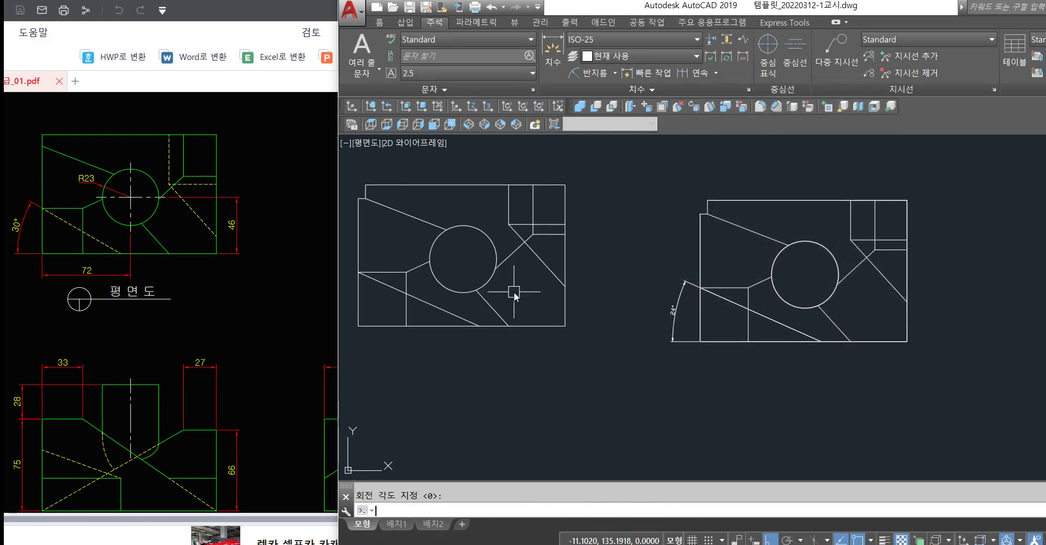
key("Return")
Zoom to the whole drawing and preview a radius dimension on the flattened view's circle without placing it.
type("z")
key("Return")
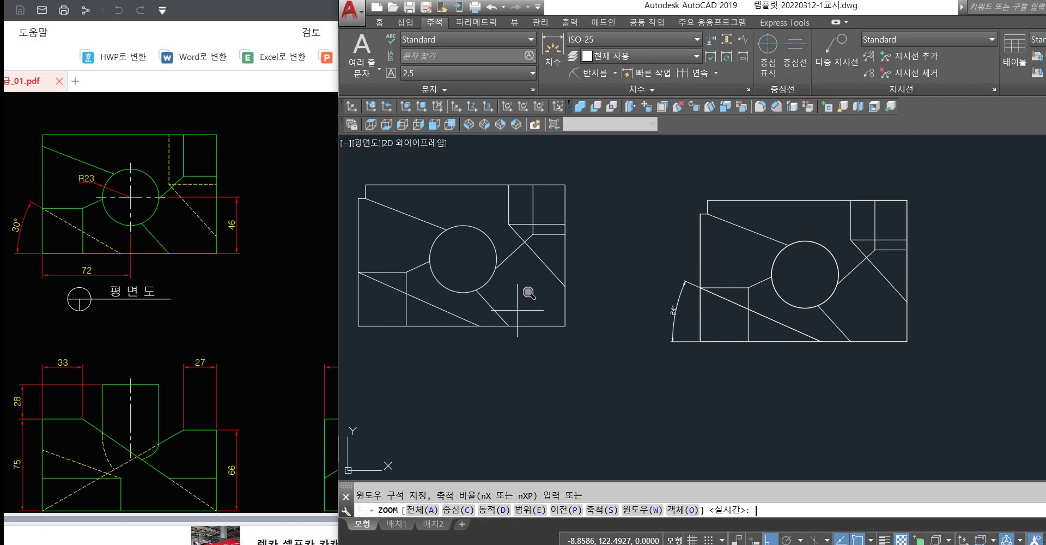
type("a")
key("Return")
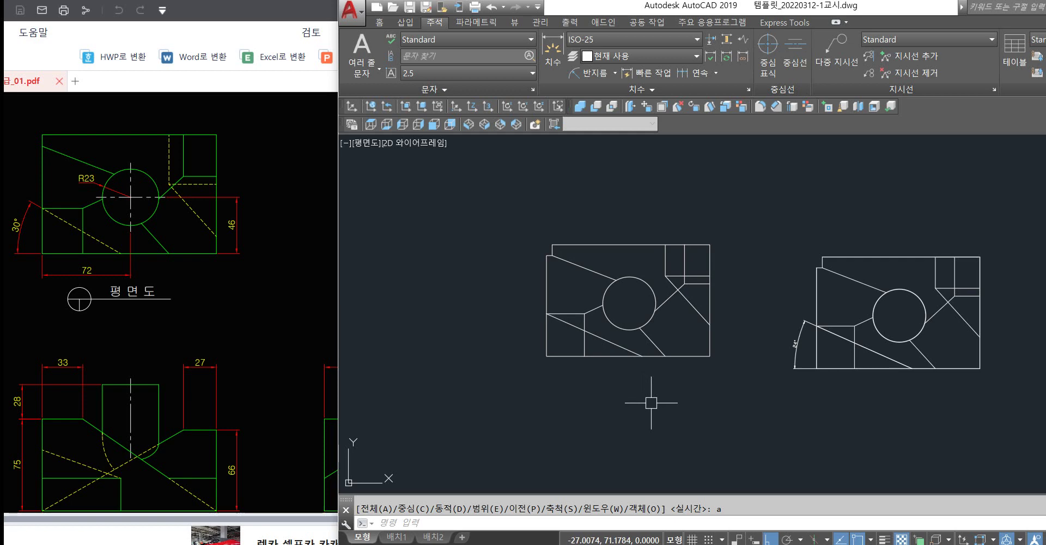
type("dra")
key("Return")
left_click(634, 329)
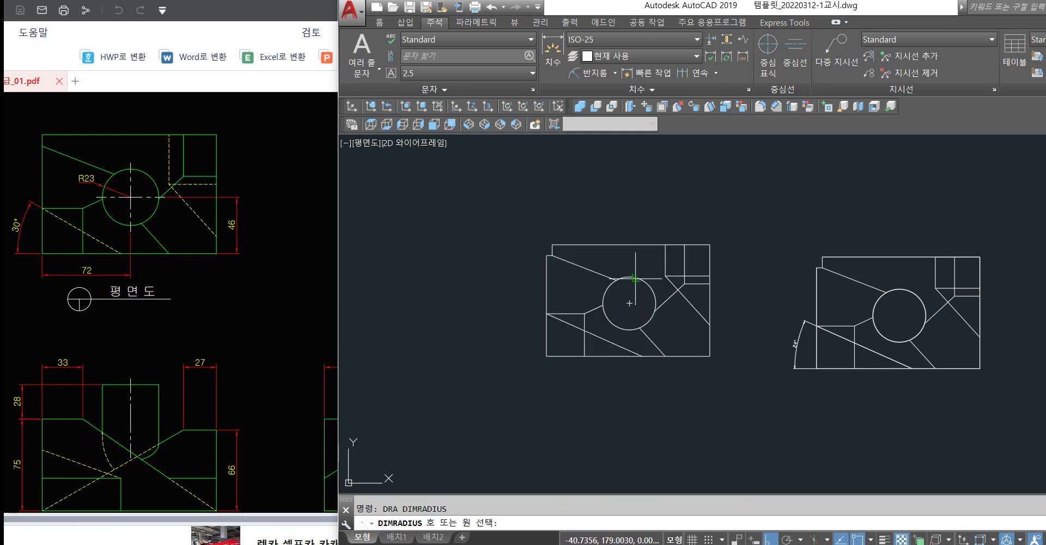
scroll(594, 223, "up", 6)
scroll(599, 229, "down", 5)
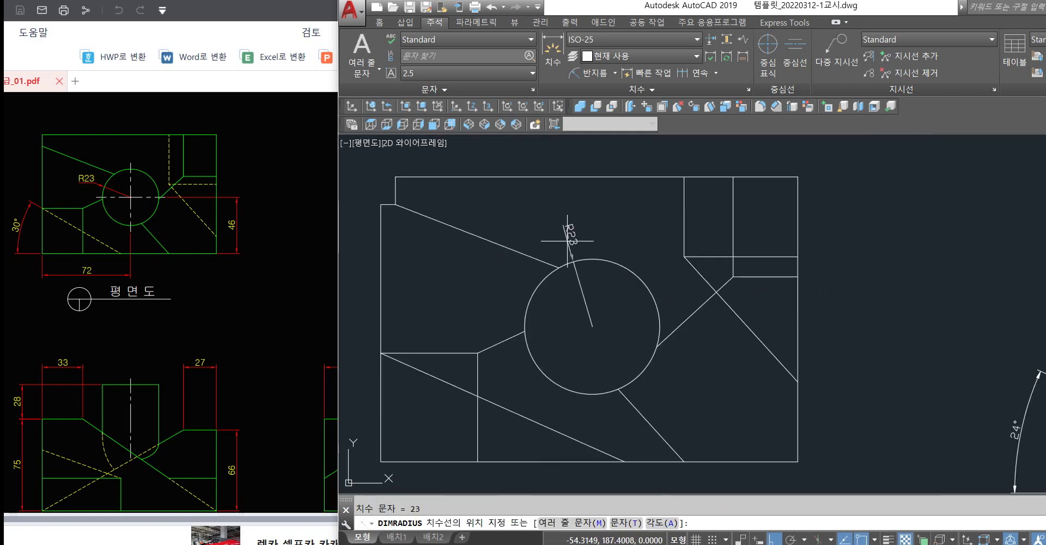
key("Escape")
Delete the flattened view block beside the model.
left_click(770, 181)
left_click(615, 282)
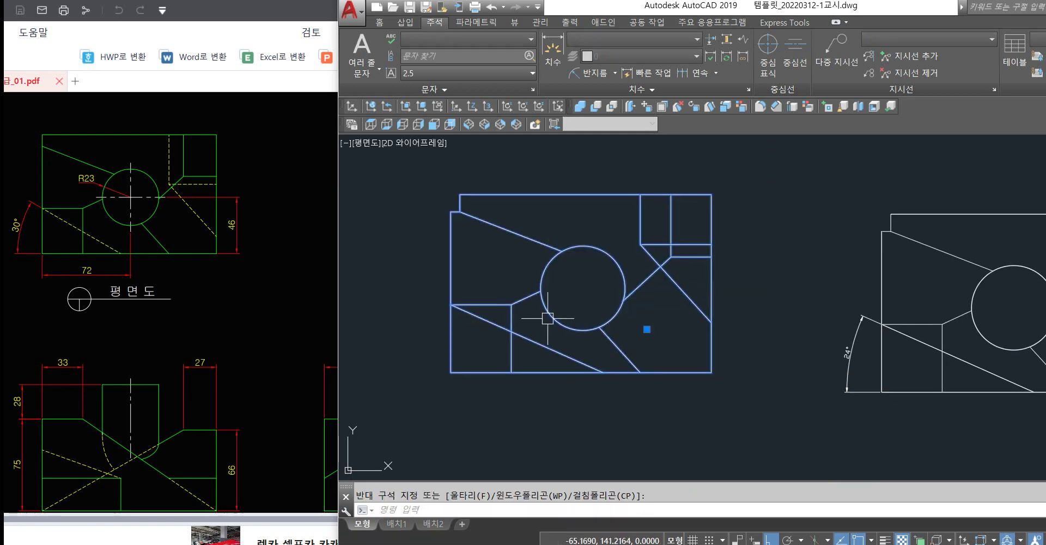
key("Delete")
Delete the 24° angular dimension at the model's lower-left corner.
middle_click_drag(624, 330, 376, 307)
scroll(779, 335, "up", 3)
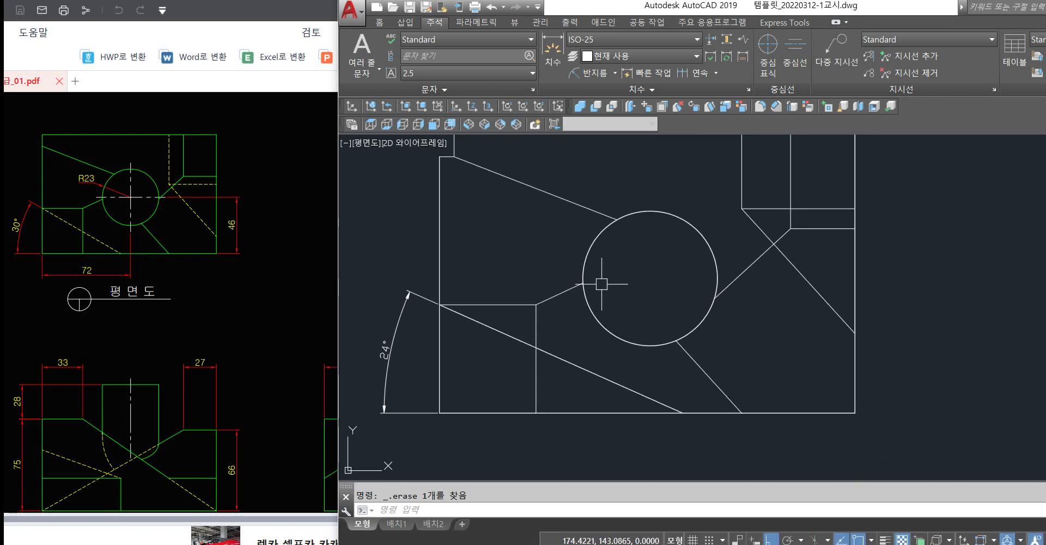
scroll(681, 252, "down", 2)
middle_click_drag(490, 286, 775, 292)
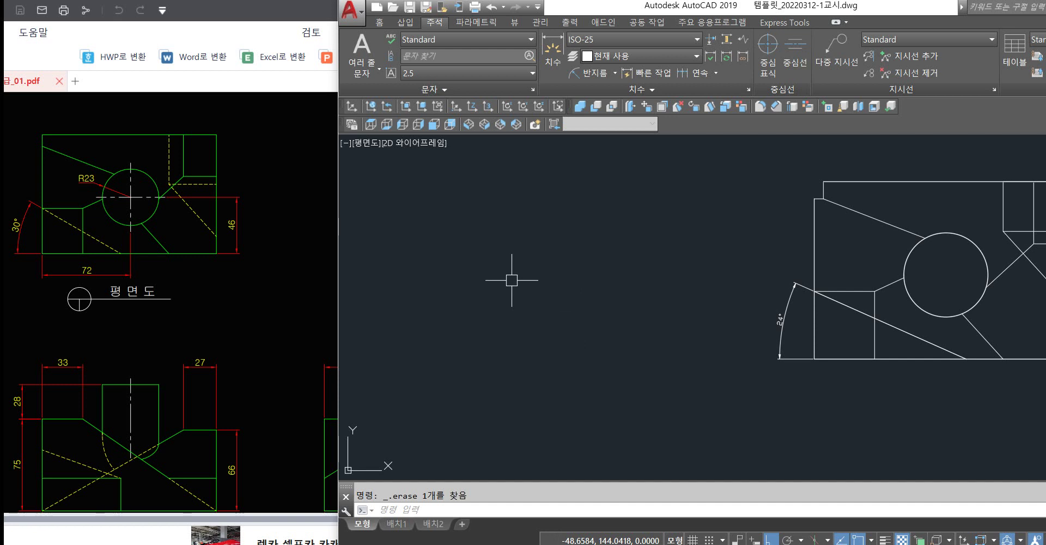
middle_click_drag(754, 289, 475, 285)
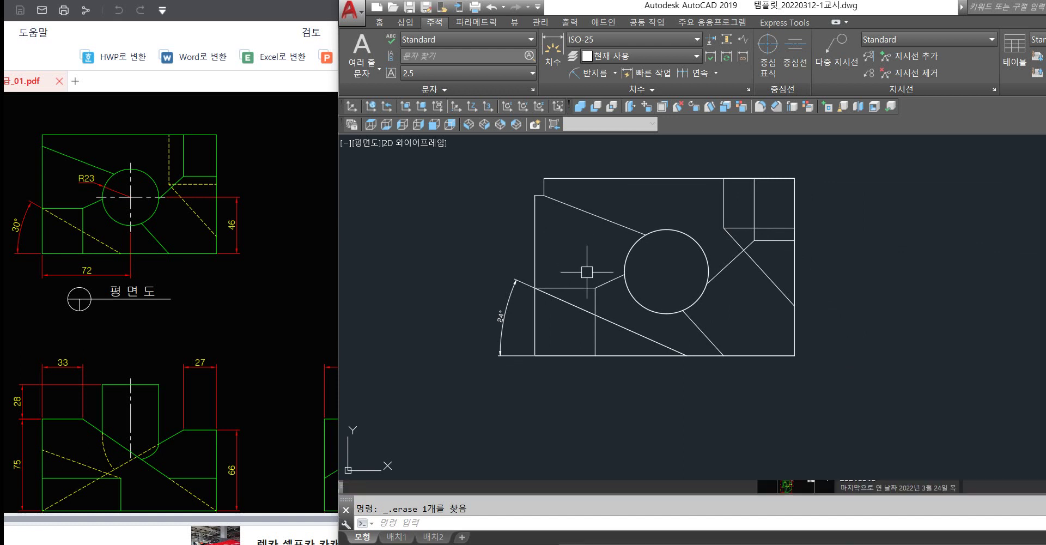
scroll(528, 337, "up", 2)
left_click(484, 309)
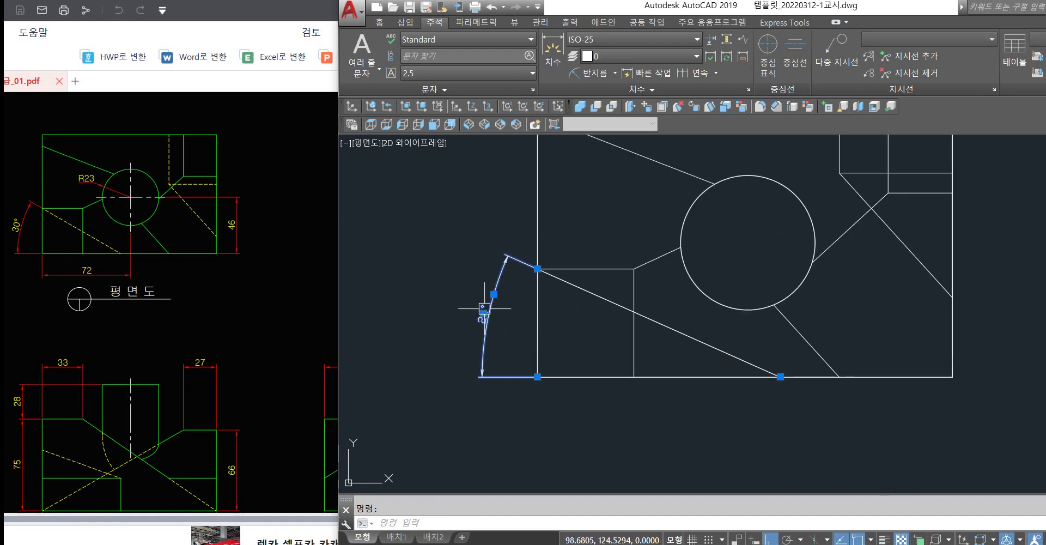
key("Delete")
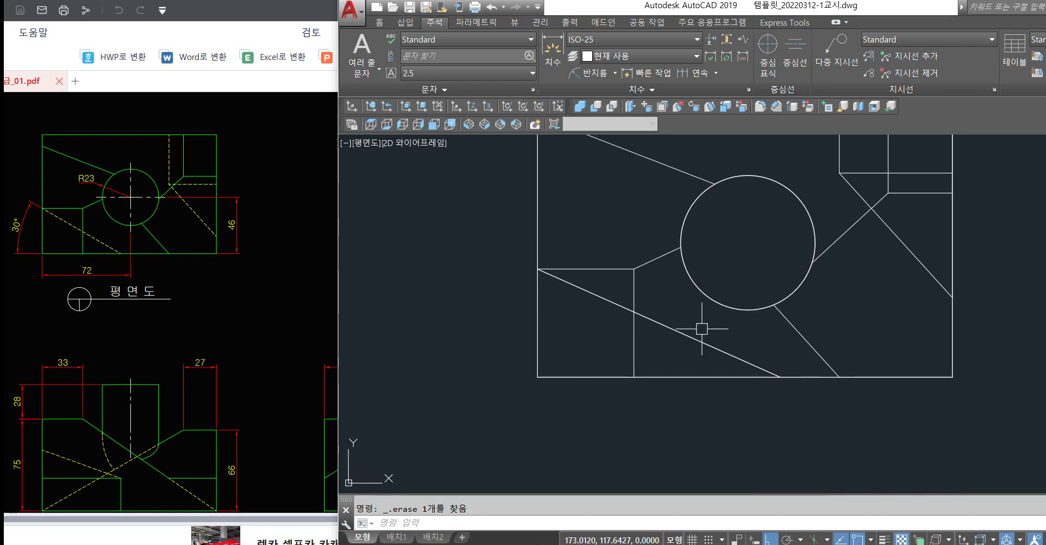
Set the current object colour to red.
left_click(379, 21)
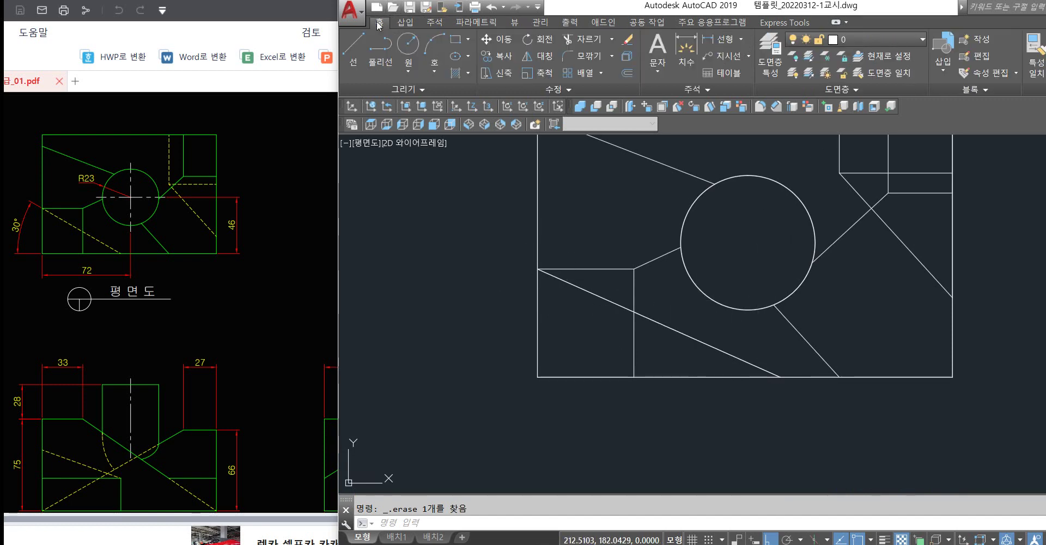
left_click_drag(869, 14, 737, 14)
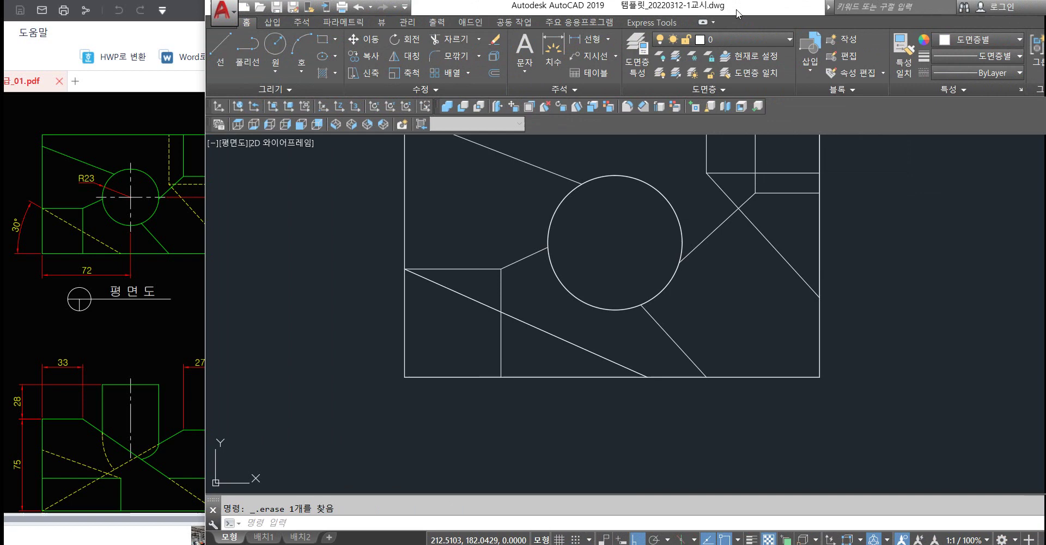
left_click(984, 40)
left_click(922, 179)
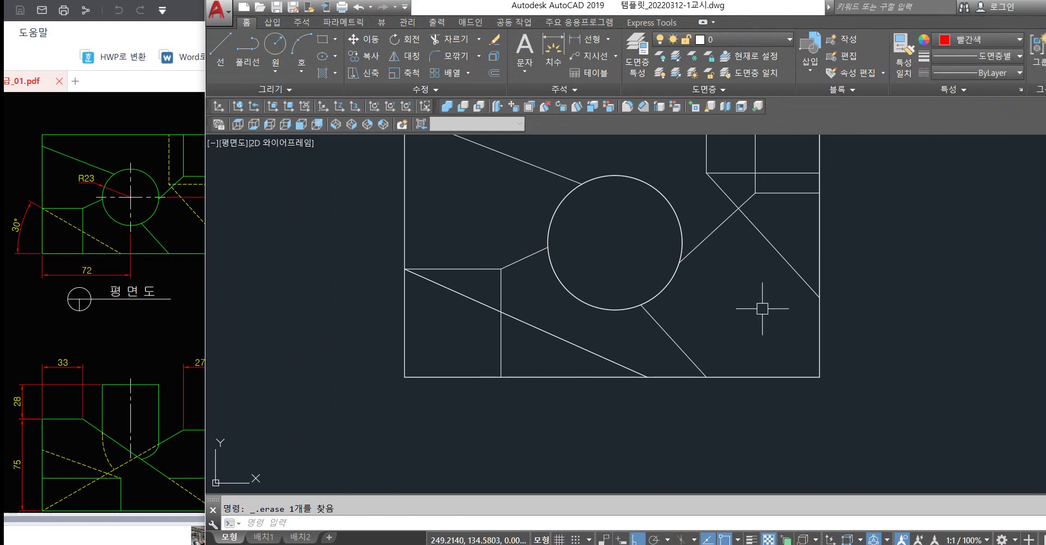
Draw a red line over the sloped edge from the model's left side down to its front edge.
type("l")
key("Return")
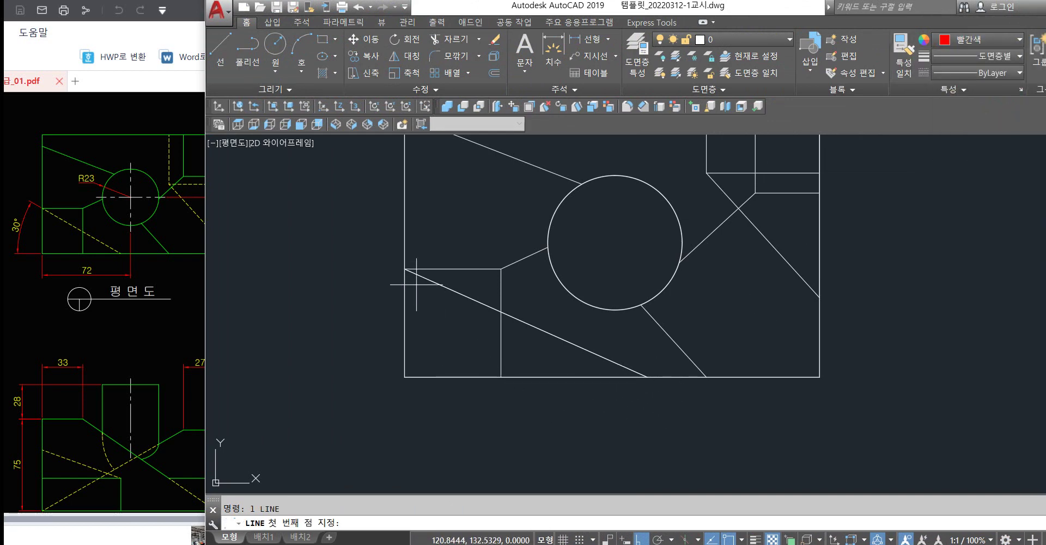
left_click(404, 269)
left_click(647, 376)
key("Escape")
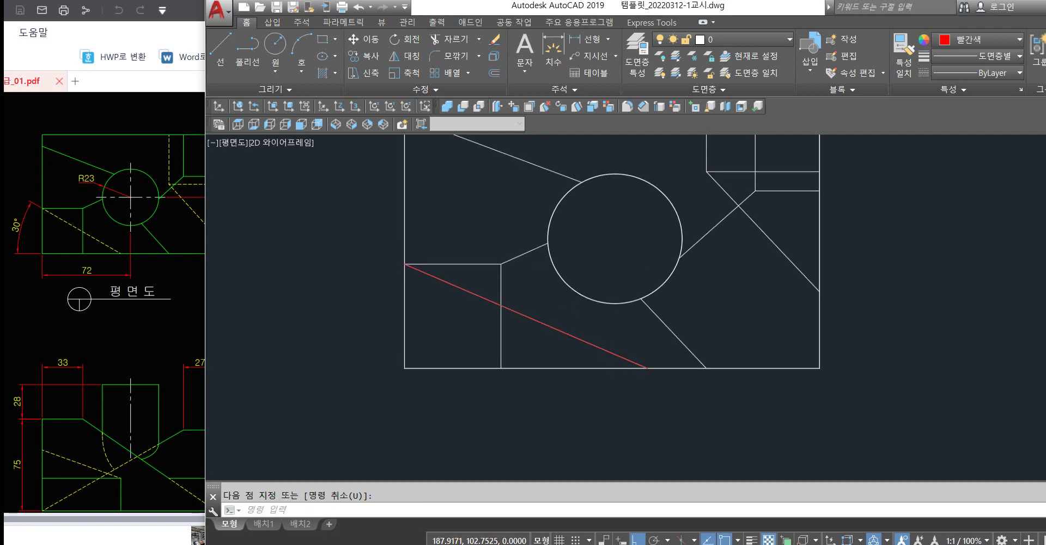
left_click(565, 337)
key("Escape")
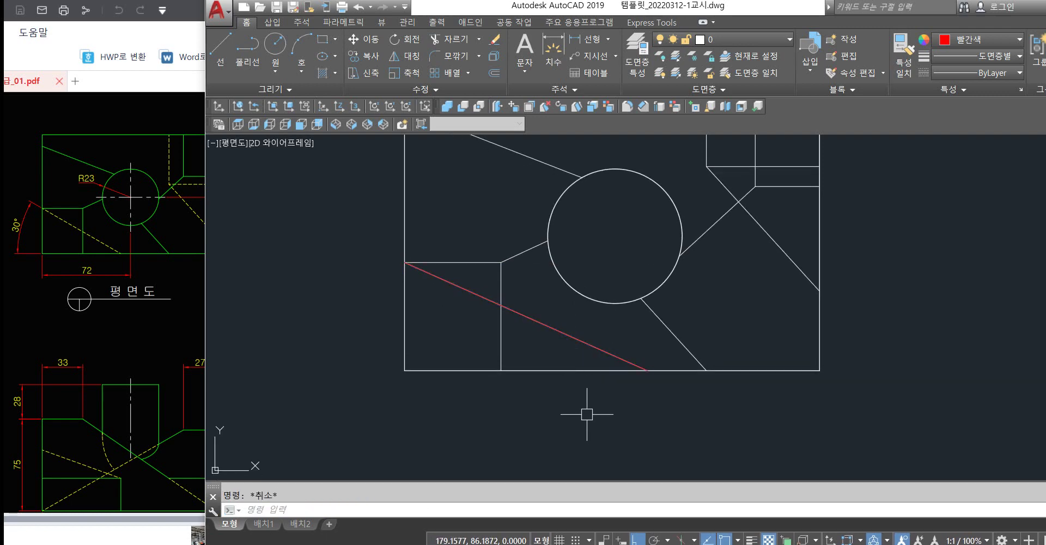
Show the model in the Conceptual visual style and orbit to examine the sloped cut marked by the red line.
type("sh")
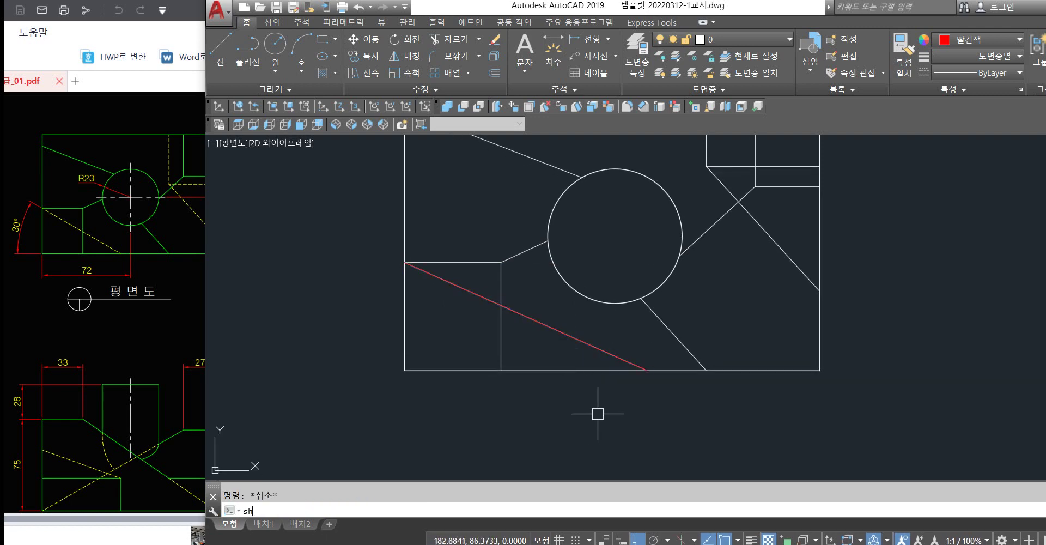
type("a")
key("Return")
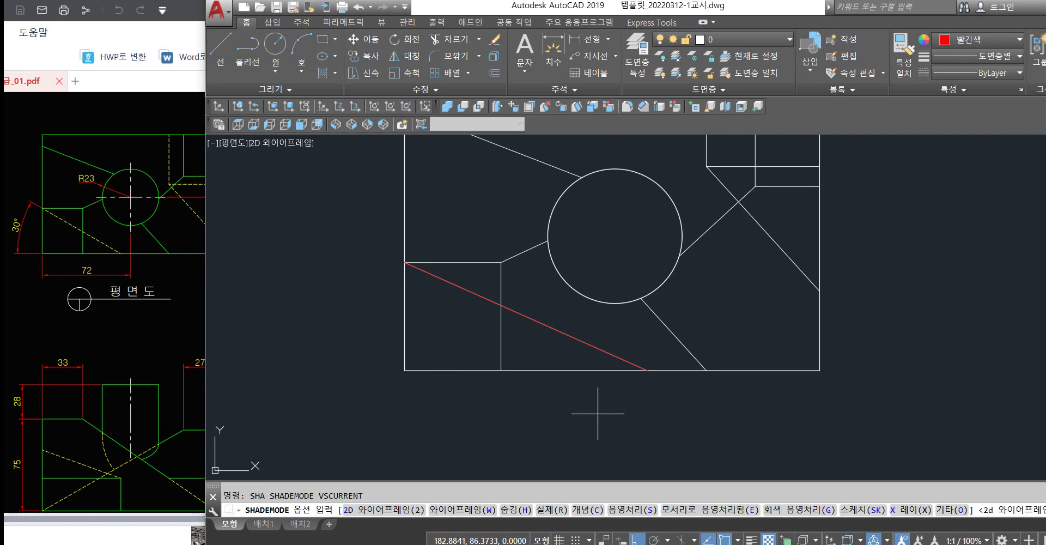
type("c")
key("Return")
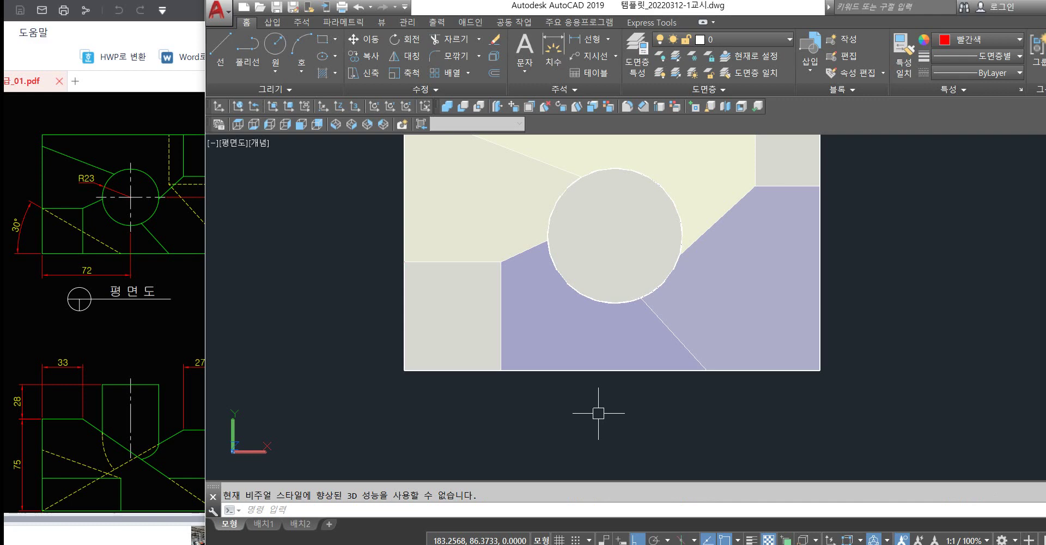
mouse_move(602, 416)
middle_mouse_down("shift")
mouse_move(581, 366)
mouse_move(608, 349)
middle_mouse_up("shift")
middle_click_drag(613, 375, 561, 262)
mouse_move(590, 329)
middle_mouse_down("shift")
mouse_move(607, 215)
mouse_move(594, 294)
middle_mouse_up("shift")
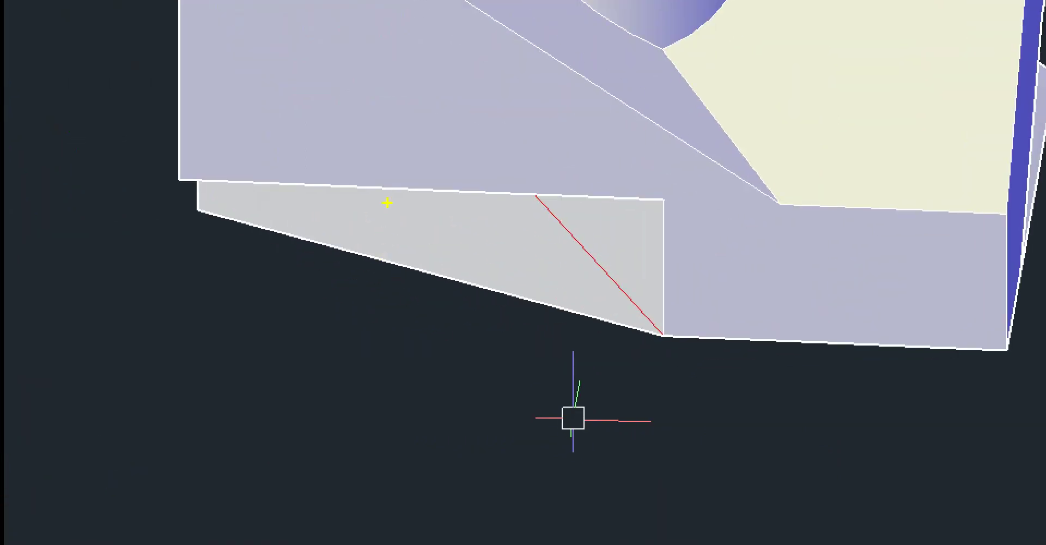
left_click_drag(387, 203, 340, 244)
left_click_drag(499, 211, 442, 269)
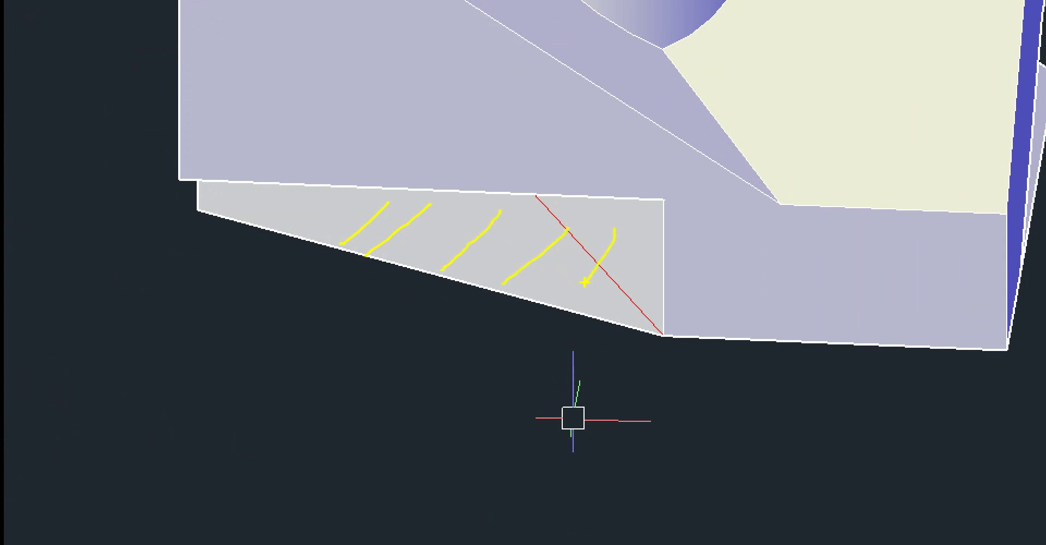
key("Escape")
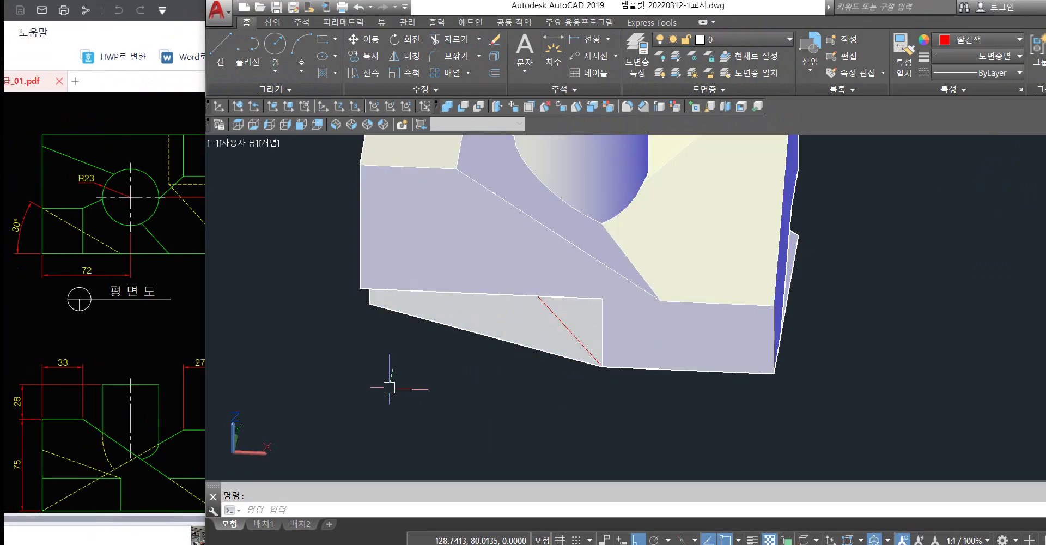
Delete the red line and return the model to the top view in the 2D Wireframe style.
left_click(568, 343)
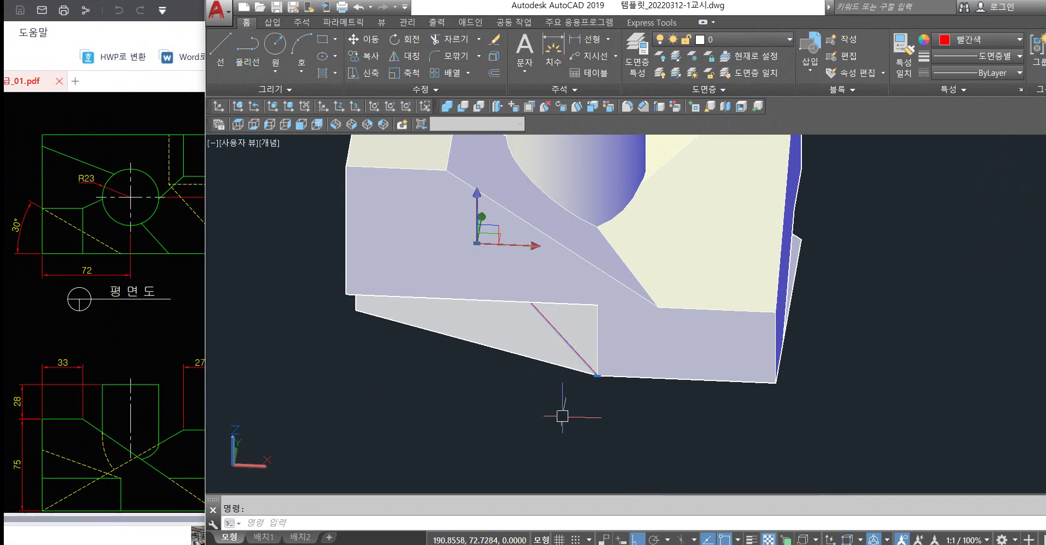
key("Delete")
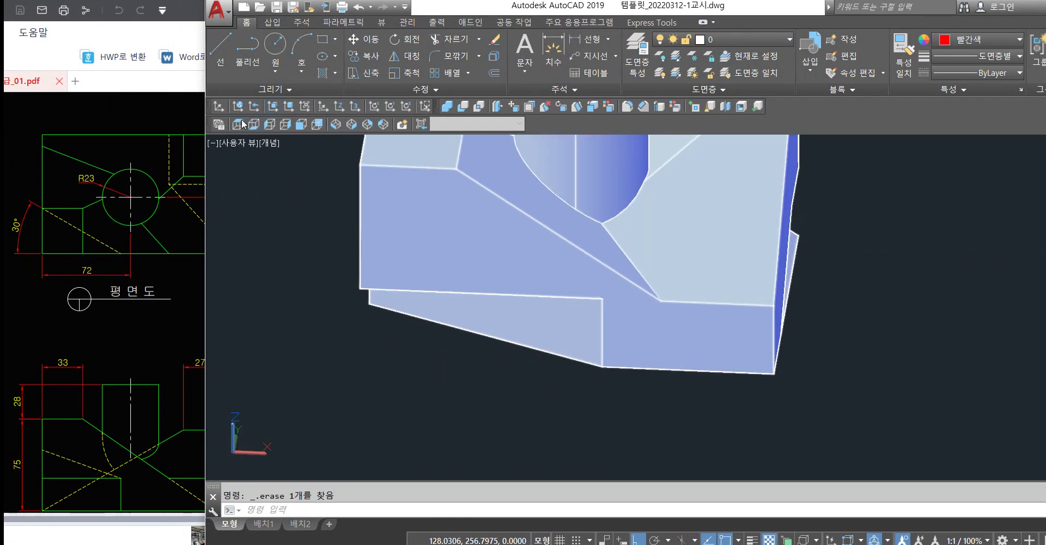
left_click(239, 125)
type("sha")
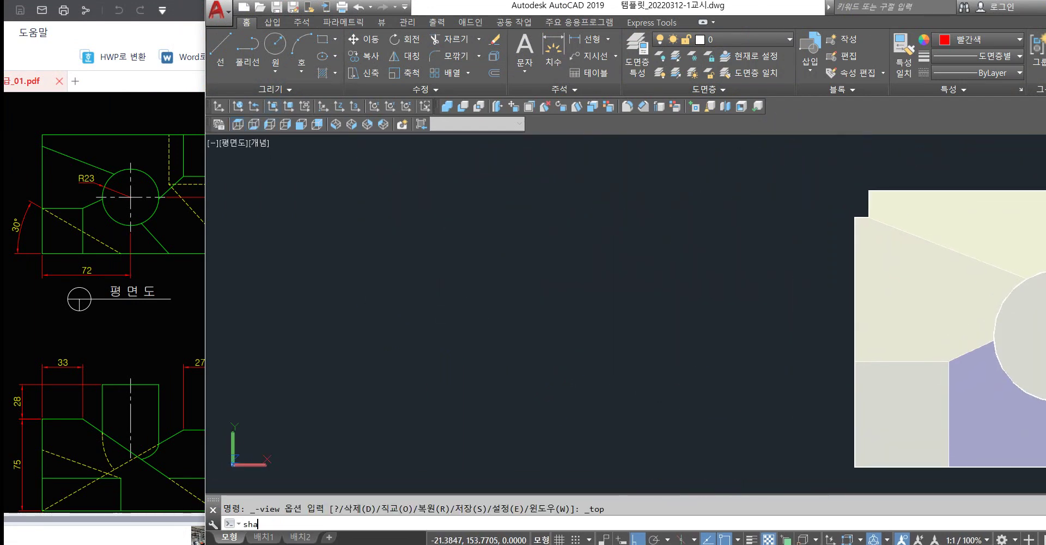
key("Return")
type("2")
key("Return")
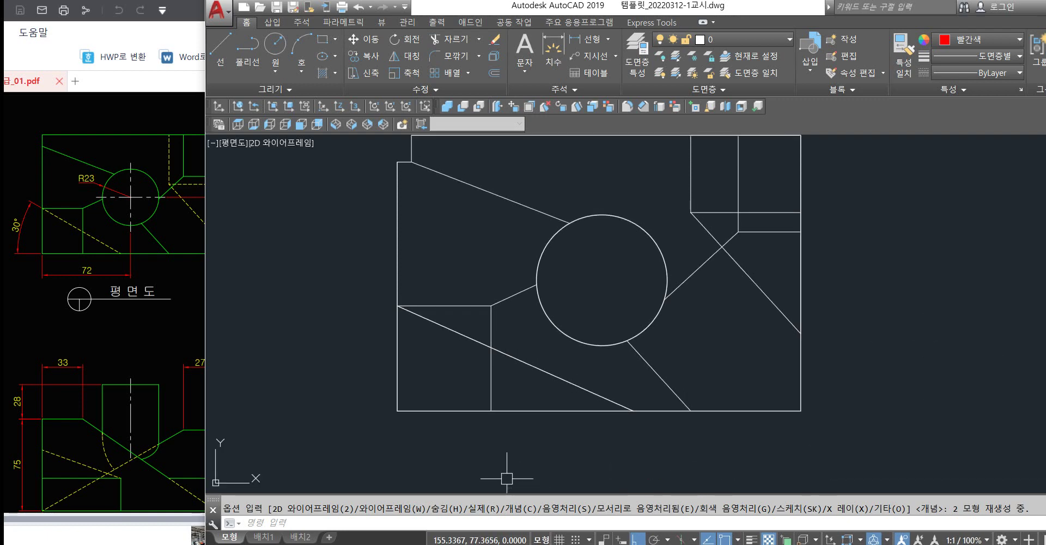
middle_click_drag(507, 473, 540, 448)
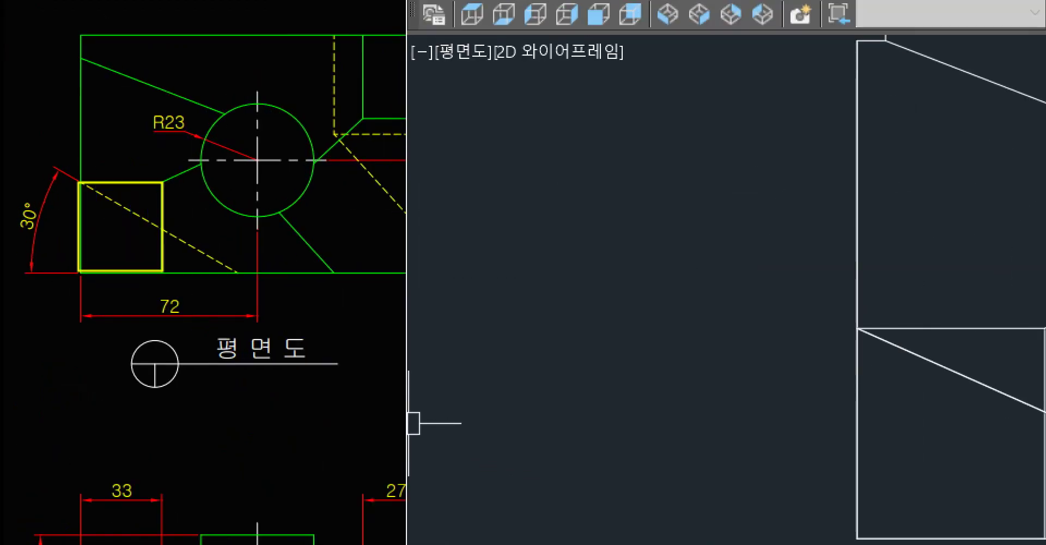
mouse_move(87, 181)
left_mouse_down()
mouse_move(71, 166)
mouse_move(89, 187)
left_mouse_up()
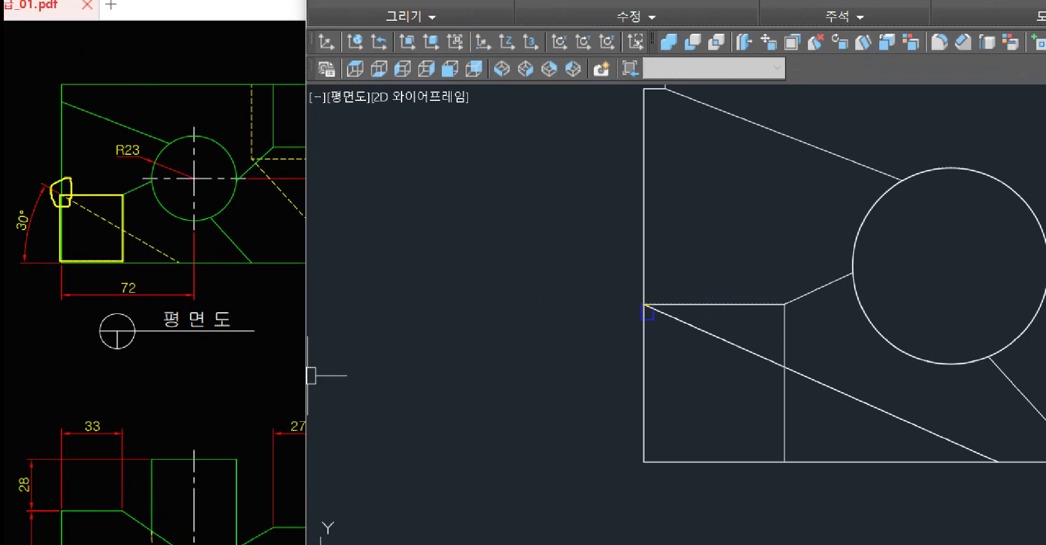
left_click_drag(659, 311, 635, 294)
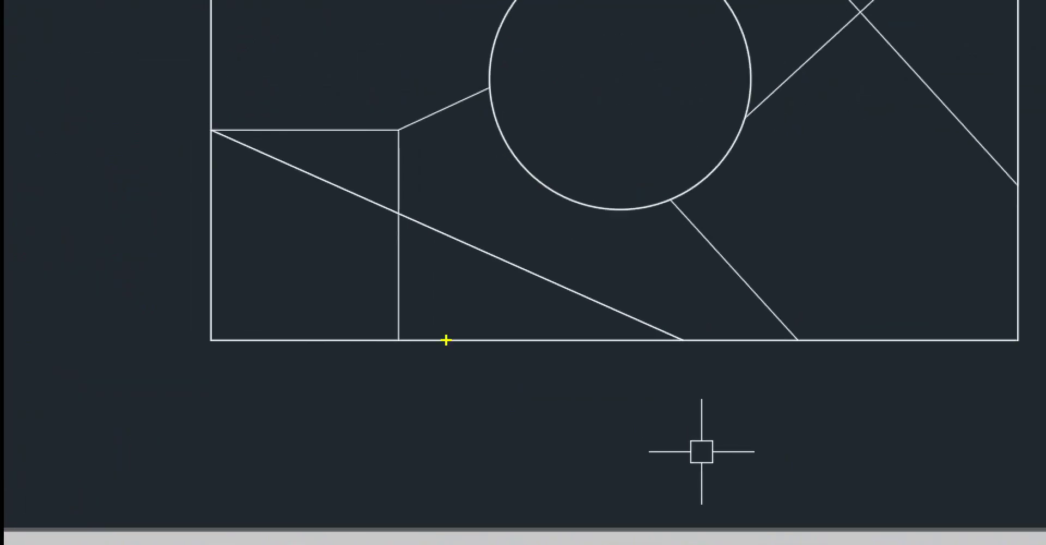
mouse_move(234, 141)
left_mouse_down()
mouse_move(205, 116)
mouse_move(211, 149)
left_mouse_up()
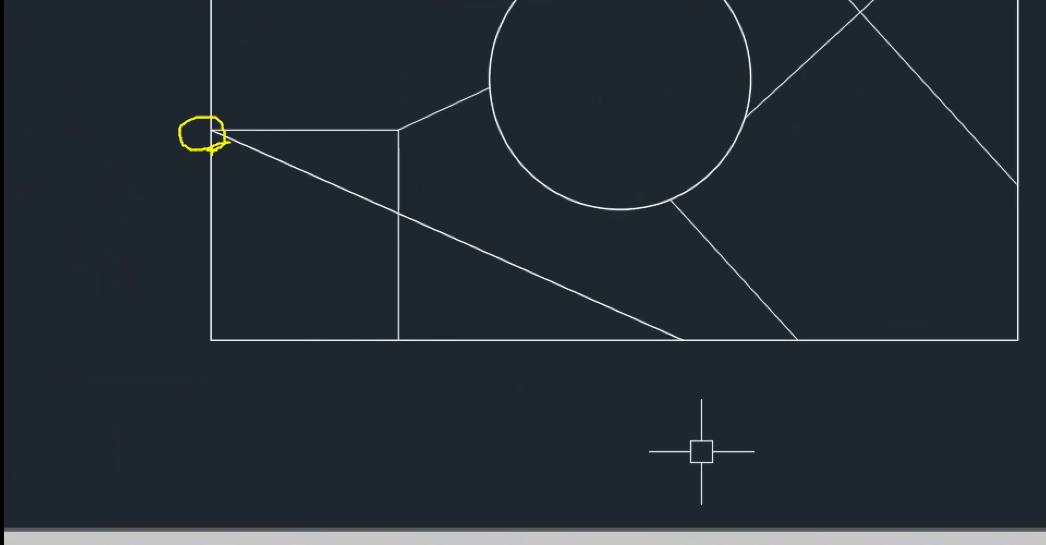
left_click_drag(142, 101, 131, 158)
mouse_move(709, 363)
left_mouse_down()
mouse_move(675, 362)
mouse_move(684, 353)
left_mouse_up()
left_click_drag(682, 397, 749, 369)
mouse_move(702, 402)
left_mouse_down()
mouse_move(717, 439)
mouse_move(768, 432)
mouse_move(757, 404)
left_mouse_up()
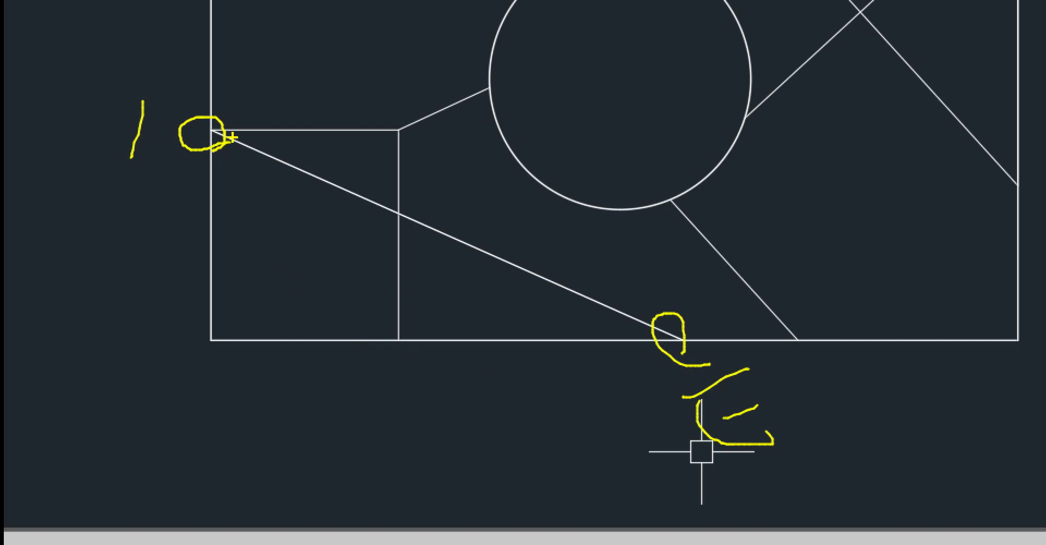
mouse_move(244, 144)
left_mouse_down()
mouse_move(162, 133)
mouse_move(235, 166)
left_mouse_up()
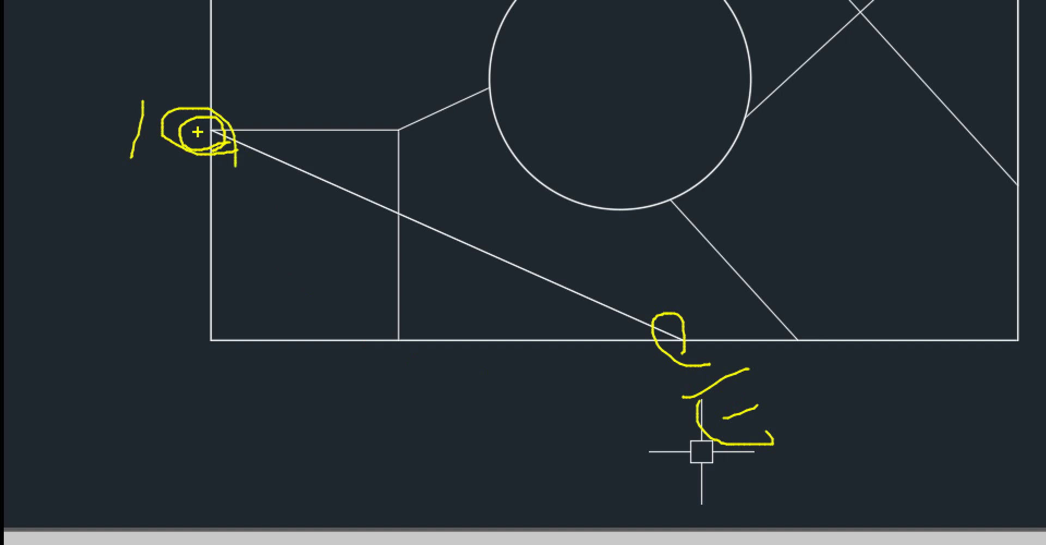
left_click_drag(197, 131, 340, 131)
mouse_move(218, 126)
left_mouse_down()
mouse_move(221, 139)
mouse_move(231, 91)
mouse_move(229, 143)
mouse_move(646, 320)
mouse_move(634, 341)
left_mouse_up()
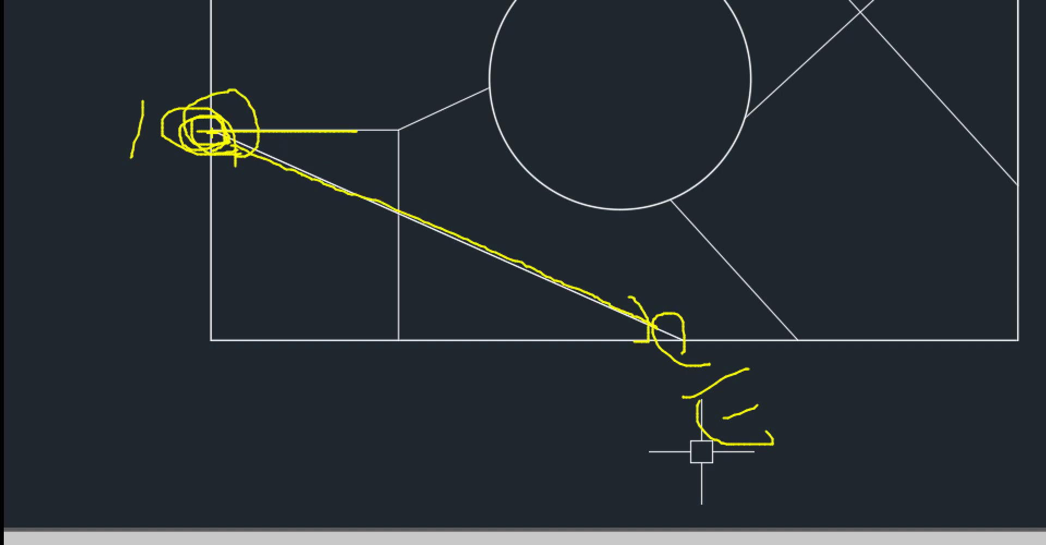
mouse_move(211, 132)
left_mouse_down()
mouse_move(474, 276)
mouse_move(518, 334)
mouse_move(638, 290)
mouse_move(828, 309)
mouse_move(870, 330)
mouse_move(612, 358)
mouse_move(518, 338)
mouse_move(532, 341)
left_mouse_up()
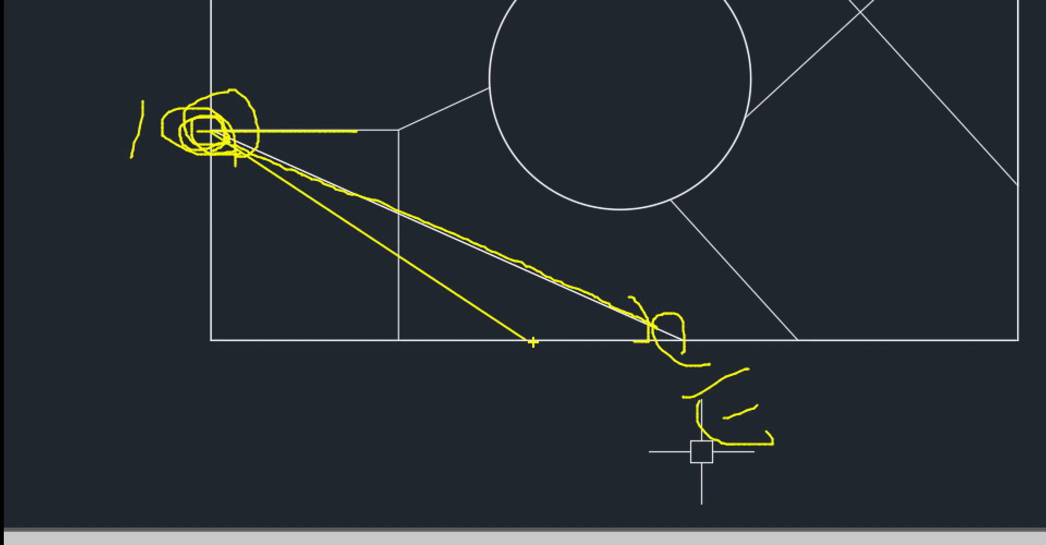
mouse_move(377, 239)
left_mouse_down()
mouse_move(361, 294)
mouse_move(375, 342)
left_mouse_up()
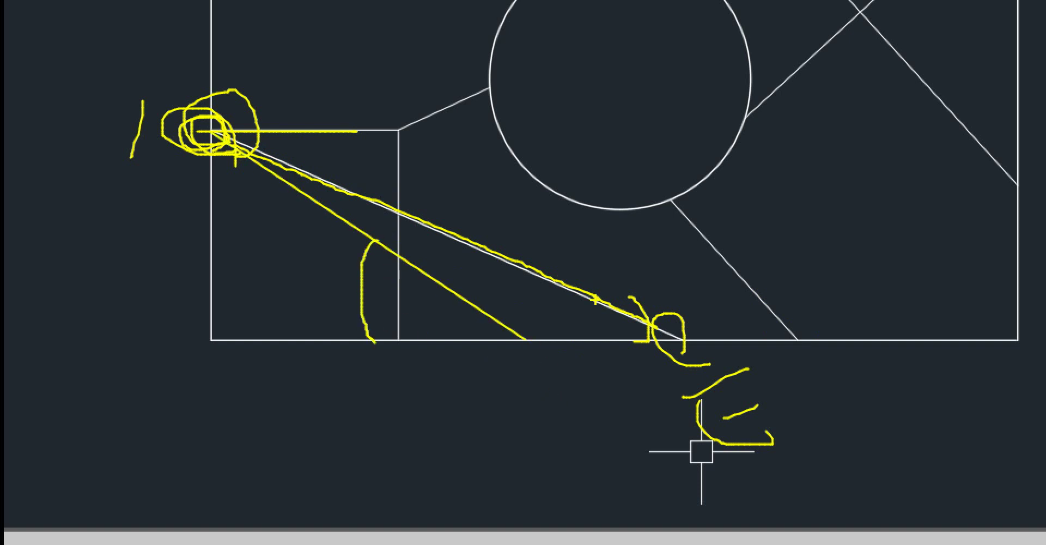
left_click_drag(614, 291, 582, 347)
mouse_move(534, 300)
left_mouse_down()
mouse_move(579, 331)
mouse_move(603, 329)
mouse_move(585, 357)
left_mouse_up()
left_click_drag(284, 294, 297, 333)
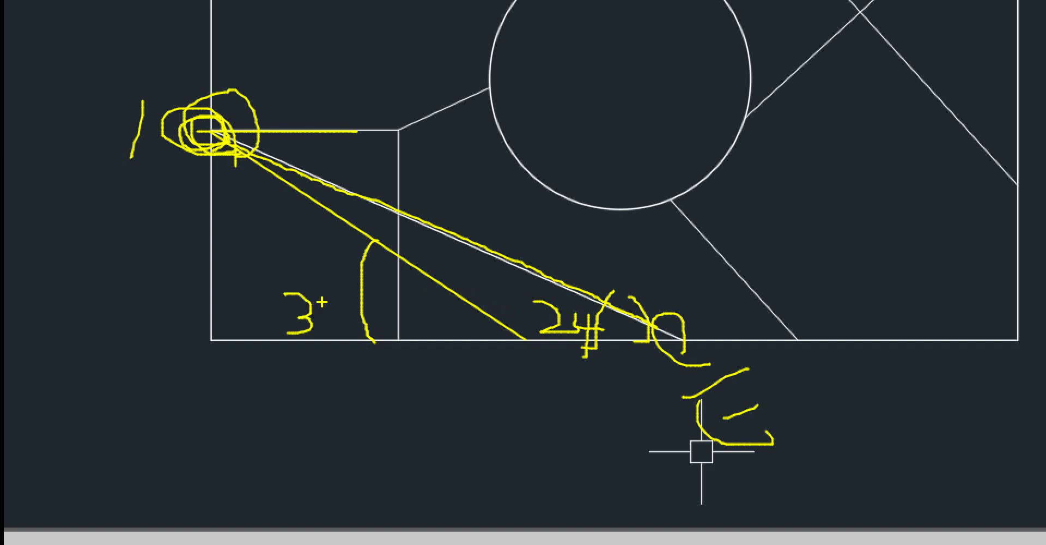
left_click_drag(322, 302, 324, 300)
mouse_move(248, 164)
left_mouse_down()
mouse_move(158, 175)
mouse_move(240, 87)
mouse_move(224, 158)
left_mouse_up()
left_click_drag(333, 435, 391, 438)
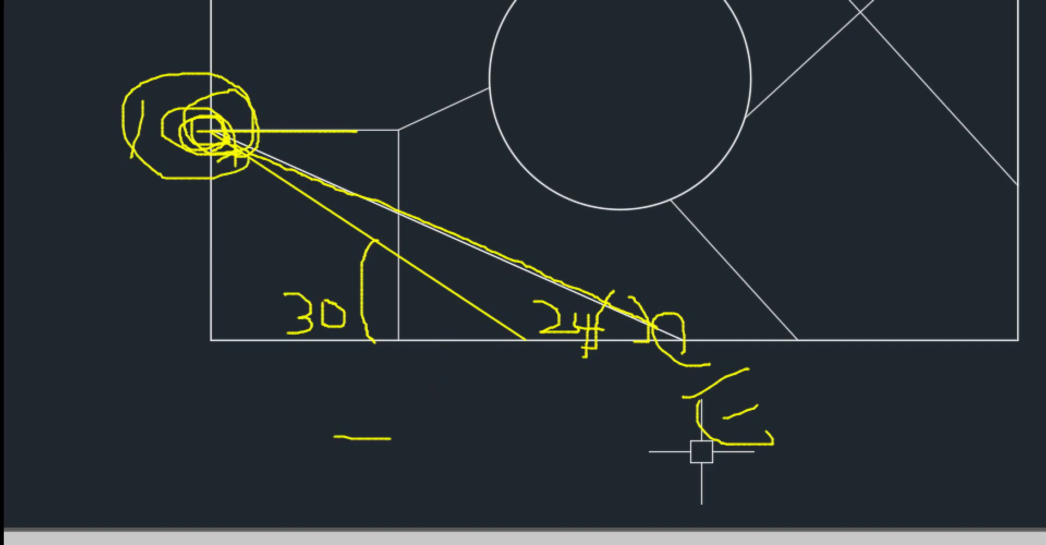
left_click_drag(438, 379, 444, 446)
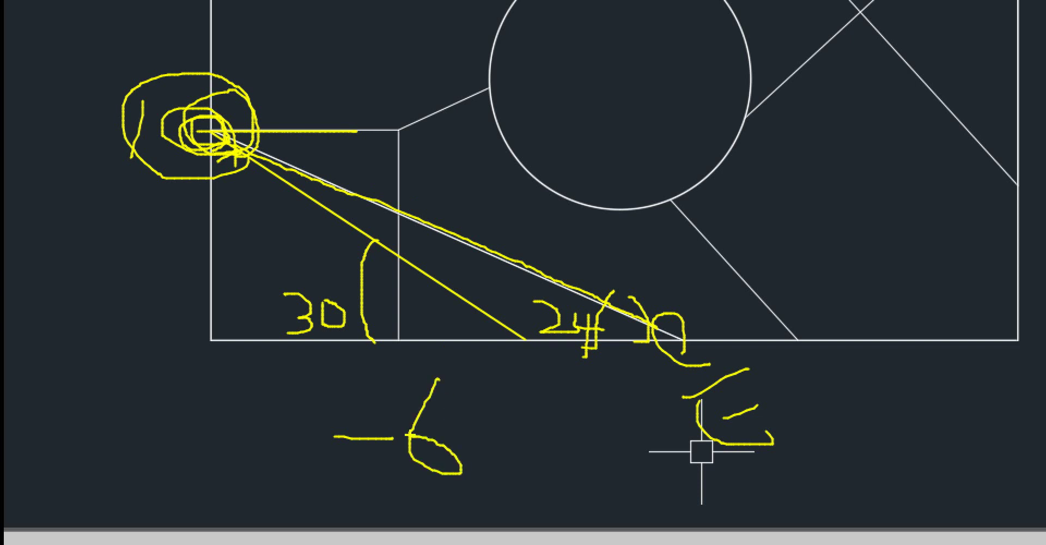
mouse_move(227, 132)
left_mouse_down()
mouse_move(598, 225)
mouse_move(838, 323)
left_mouse_up()
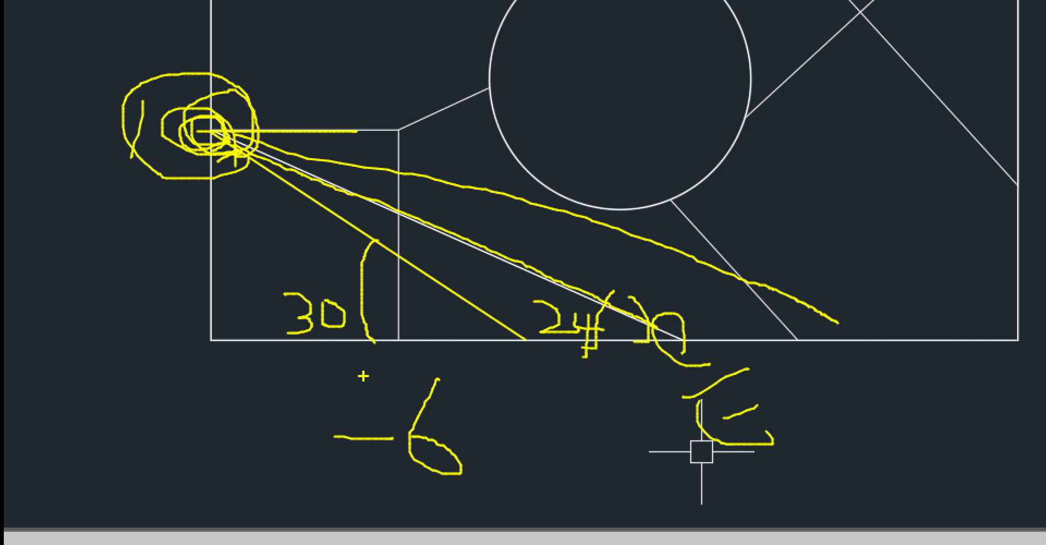
mouse_move(385, 466)
left_mouse_down()
mouse_move(330, 470)
mouse_move(449, 352)
mouse_move(385, 489)
left_mouse_up()
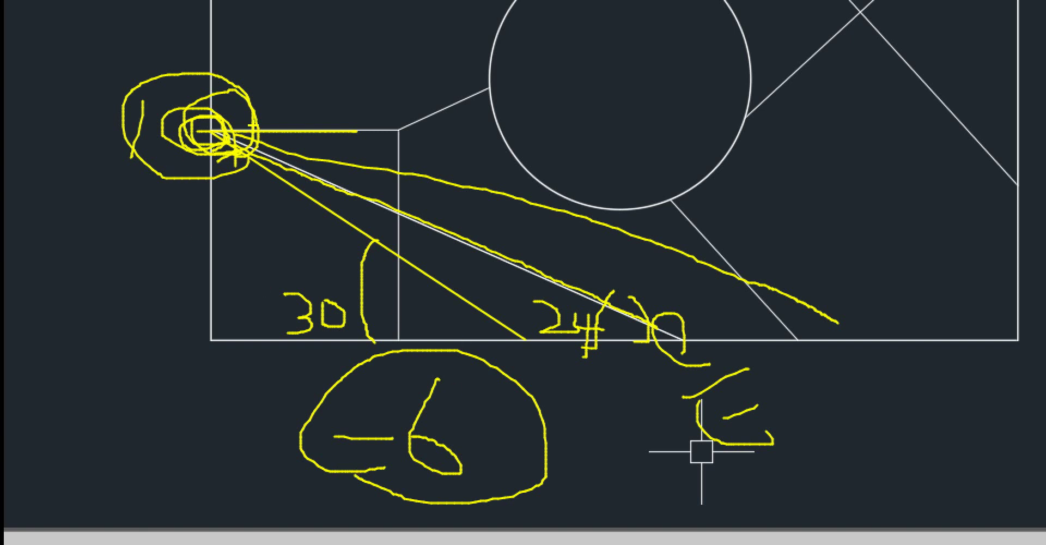
mouse_move(252, 128)
left_mouse_down()
mouse_move(660, 224)
mouse_move(846, 320)
left_mouse_up()
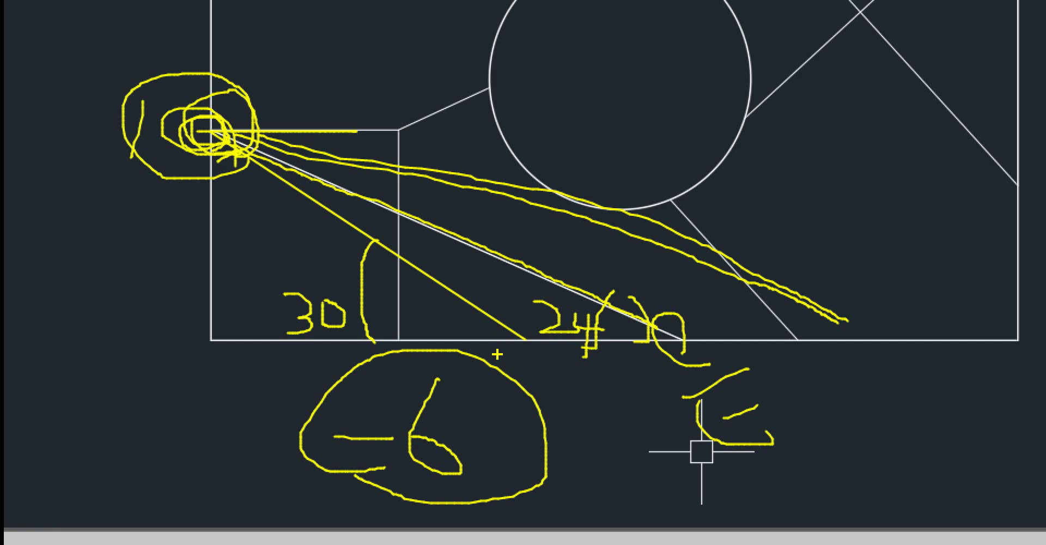
key("Escape")
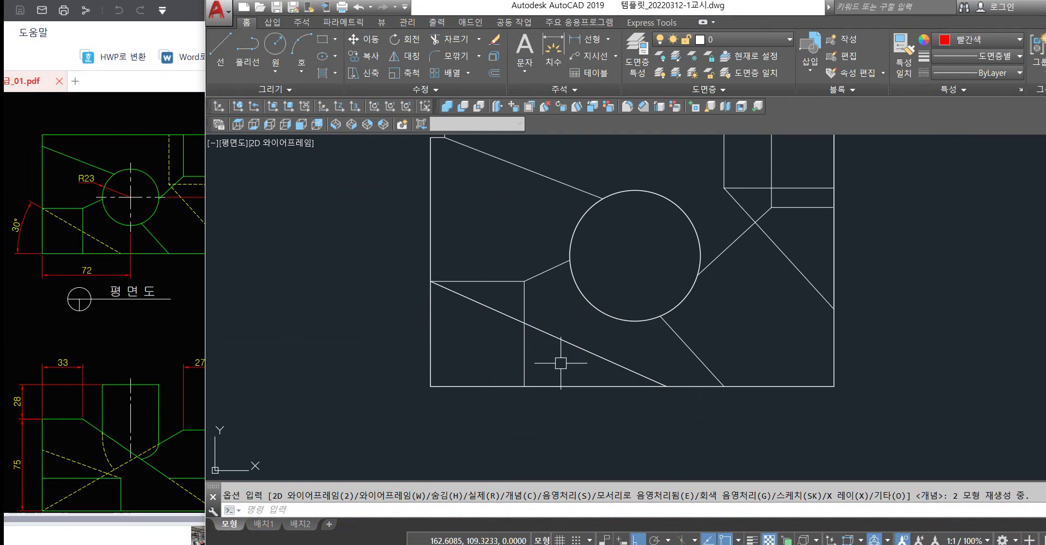
middle_click_drag(561, 350, 543, 340)
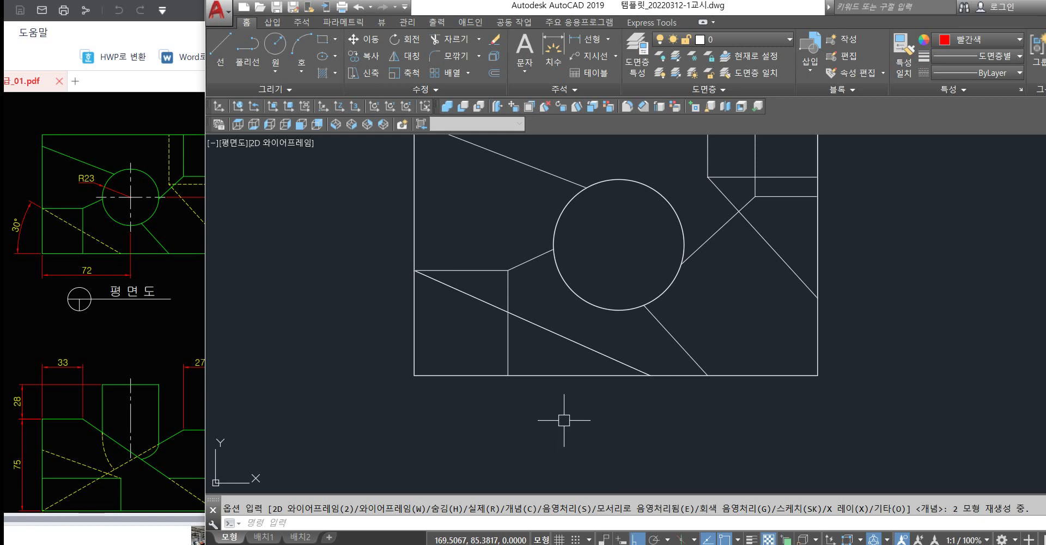
middle_click_drag(561, 418, 556, 439)
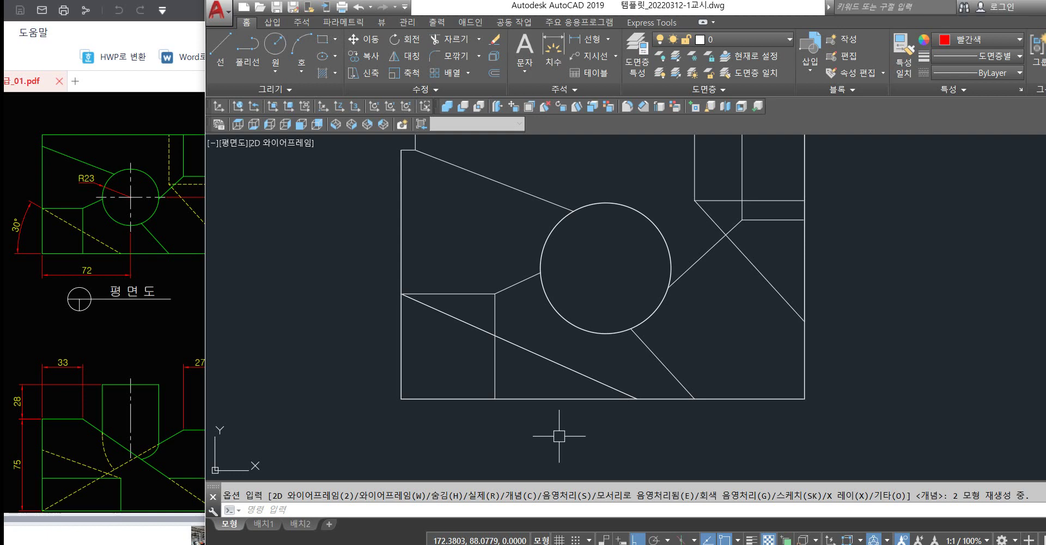
Show the model in the Conceptual visual style and orbit to examine the lower edge of the sloped cut's face.
type("s")
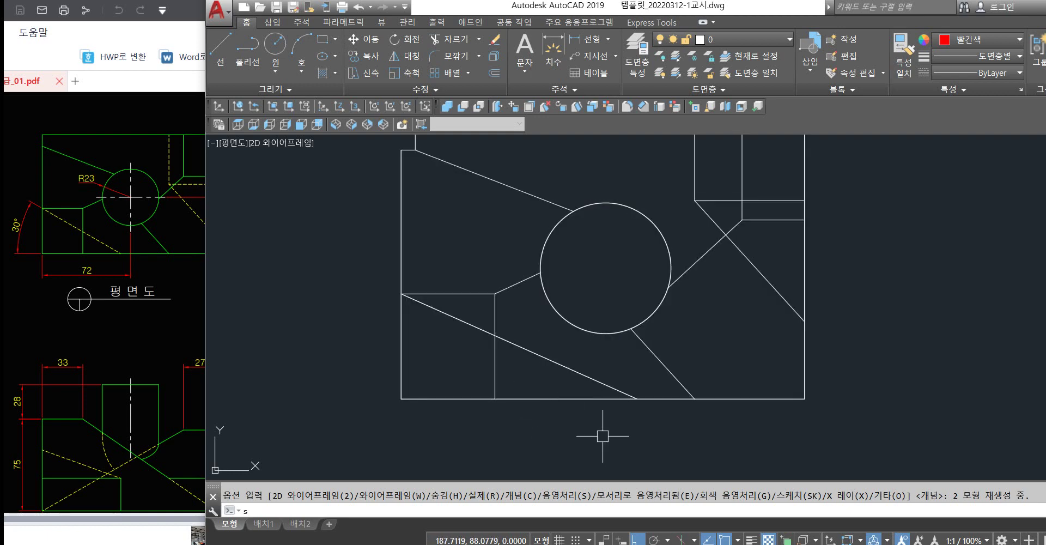
type("ha")
key("Return")
type("c")
key("Return")
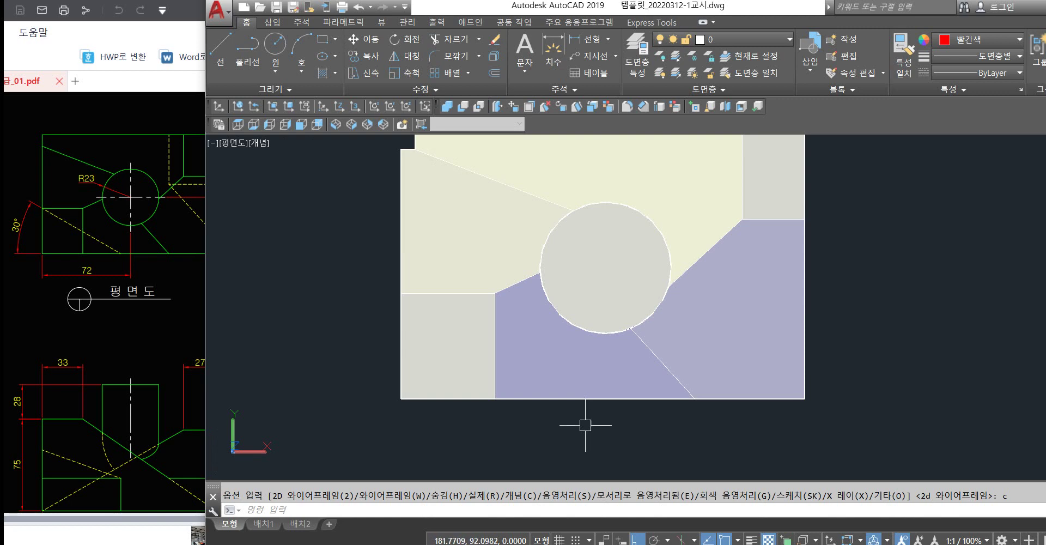
middle_click_drag(583, 418, 596, 363, "shift")
middle_click_drag(590, 471, 554, 340)
middle_click_drag(554, 343, 550, 315, "shift")
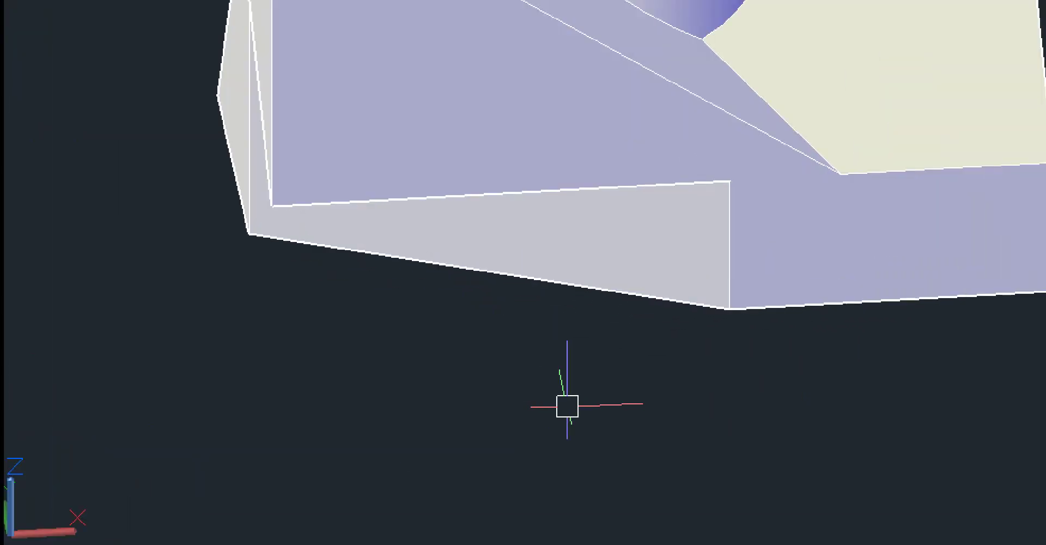
mouse_move(280, 252)
left_mouse_down("shift")
mouse_move(624, 369)
mouse_move(750, 322)
left_mouse_up("shift")
left_click_drag(743, 309, 742, 309)
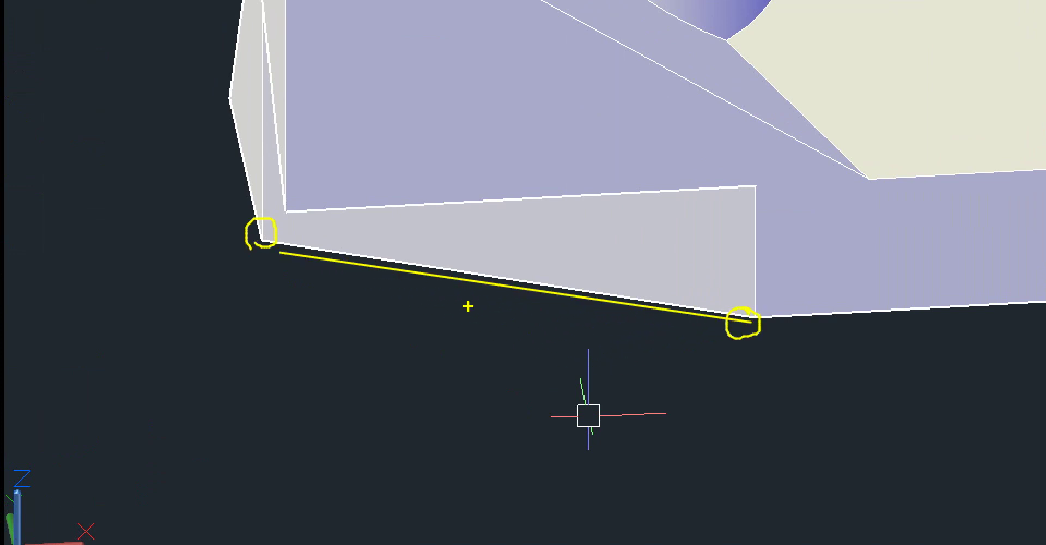
mouse_move(276, 246)
left_mouse_down("shift")
mouse_move(514, 345)
mouse_move(648, 353)
left_mouse_up("shift")
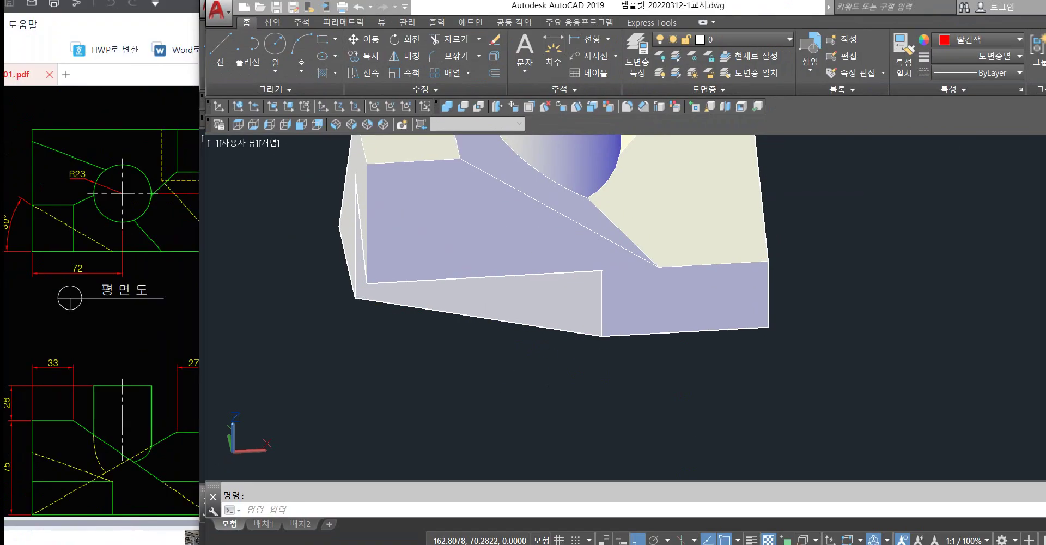
key("Escape")
Return the orbited model to the 2D Wireframe visual style.
type("s")
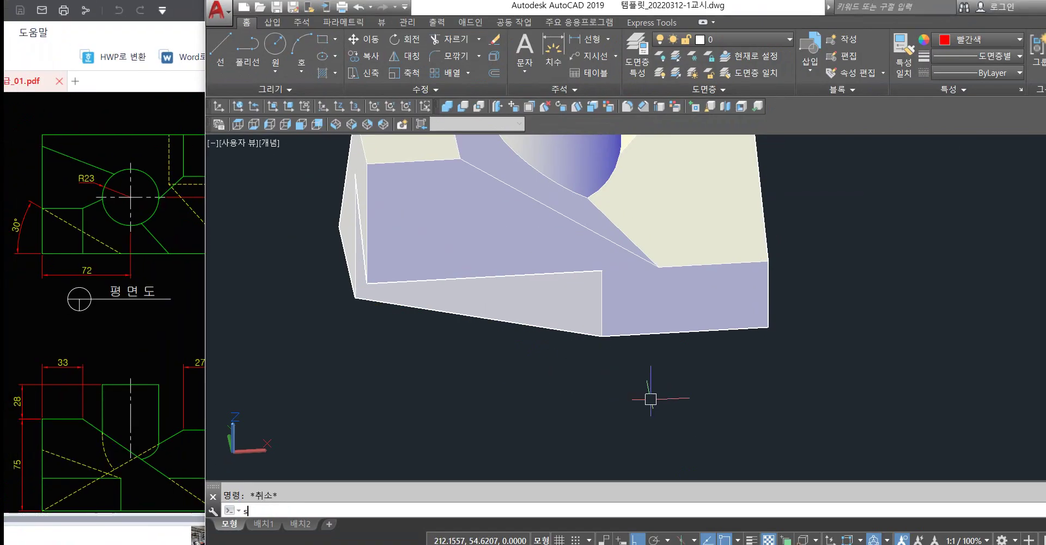
type("ha")
key("Return")
type("2")
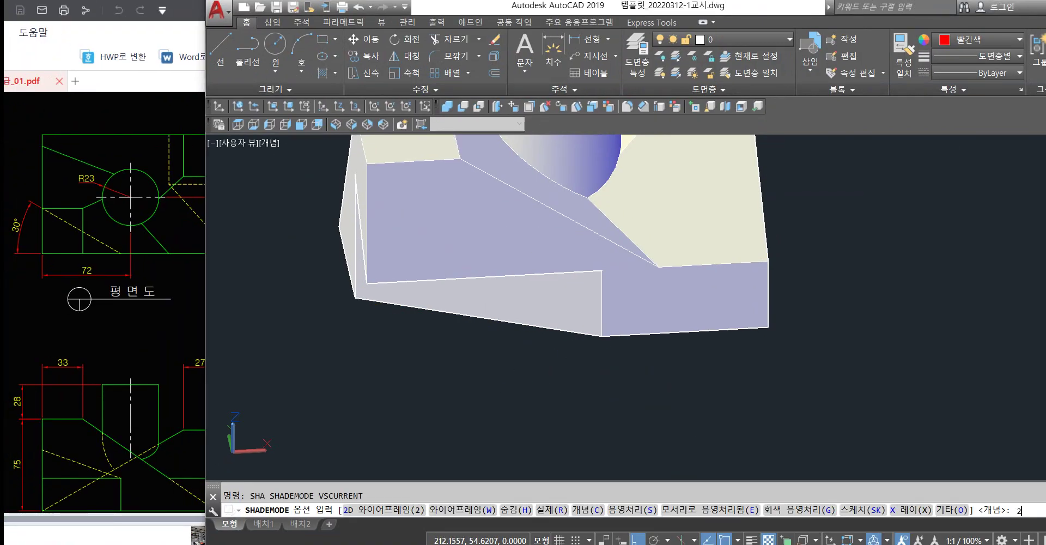
key("Return")
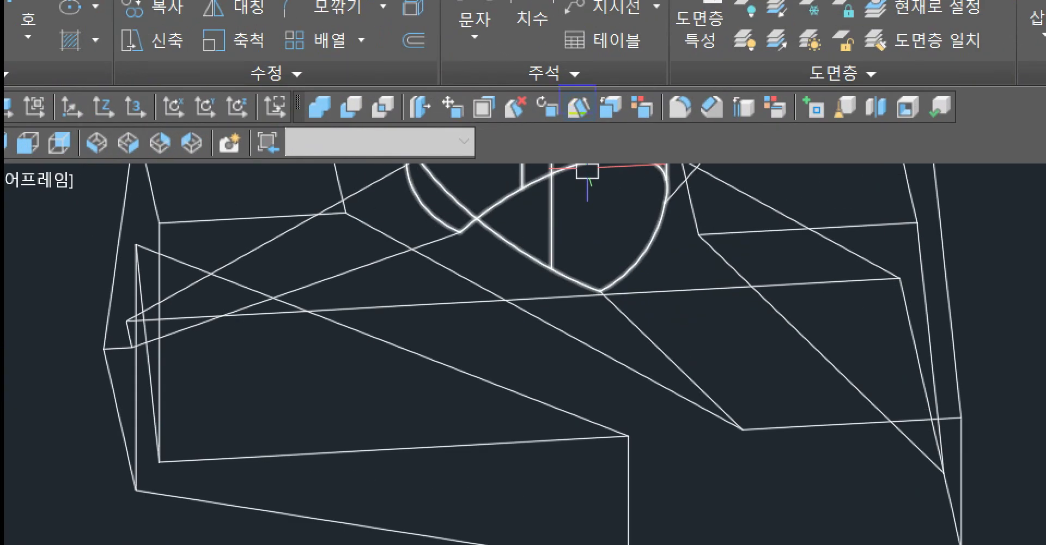
Taper the sloped cut's vertical face by -6°, with the axis running along its bottom edge from the model's left corner to the front end.
mouse_move(596, 115)
left_mouse_down("ctrl")
mouse_move(605, 123)
mouse_move(583, 81)
mouse_move(578, 125)
left_mouse_up("ctrl")
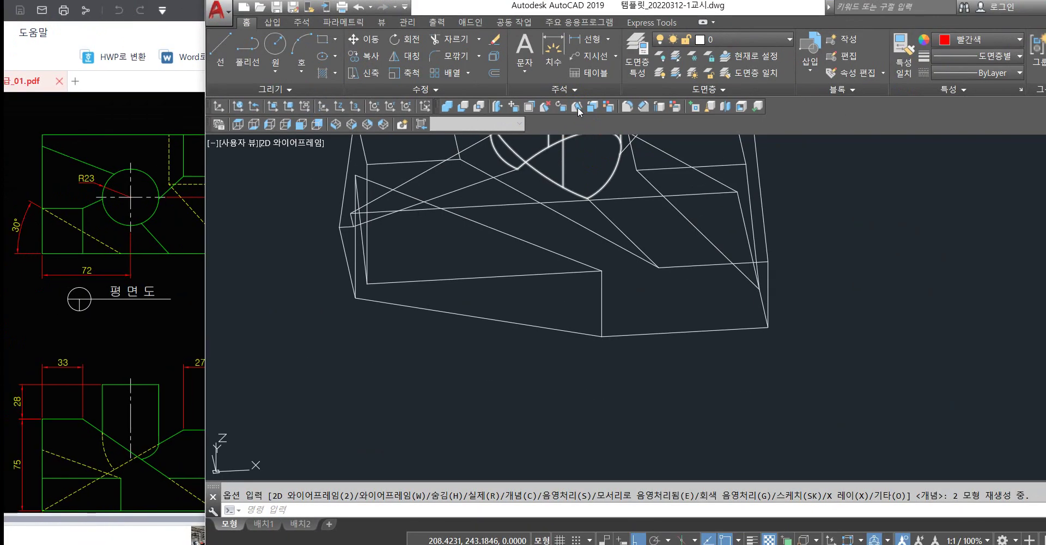
left_click(579, 106)
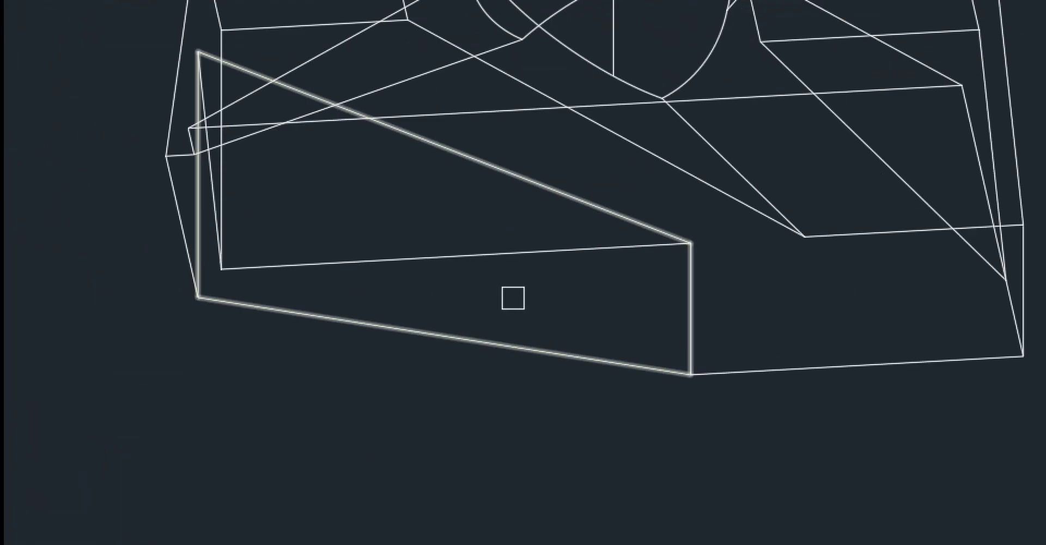
left_click_drag(524, 301, 503, 305)
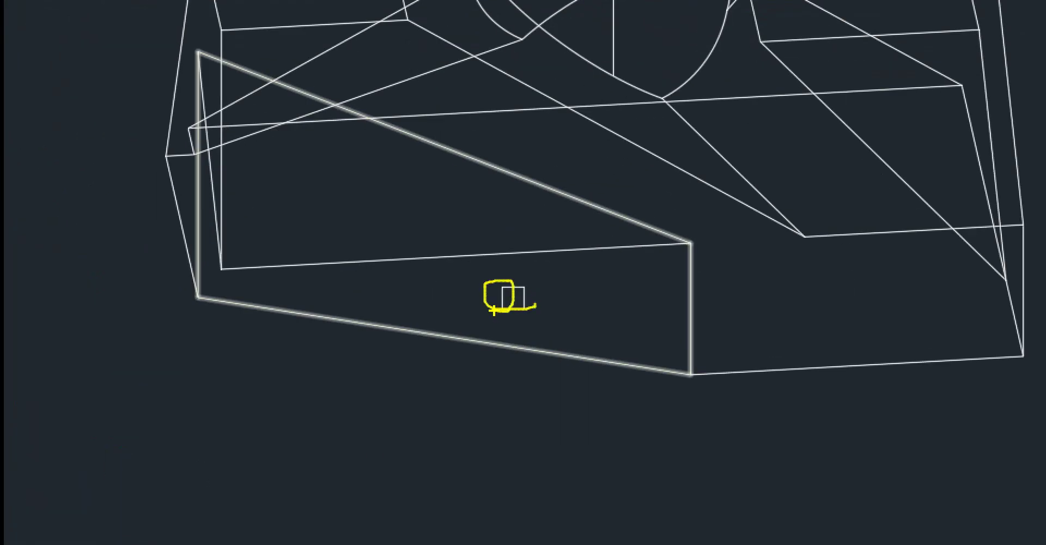
left_click(509, 297)
key("Return")
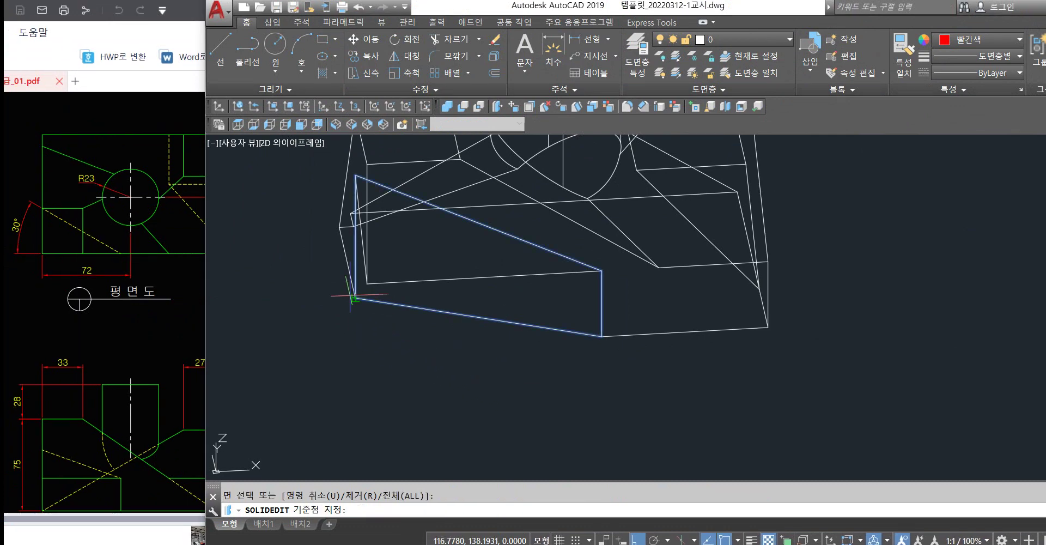
scroll(351, 299, "up", 4)
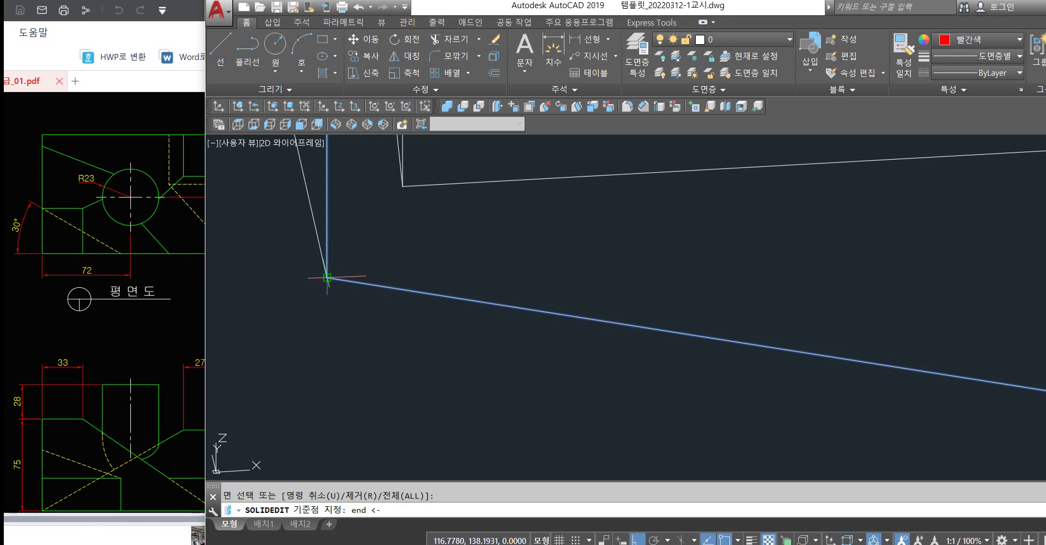
left_click(327, 277)
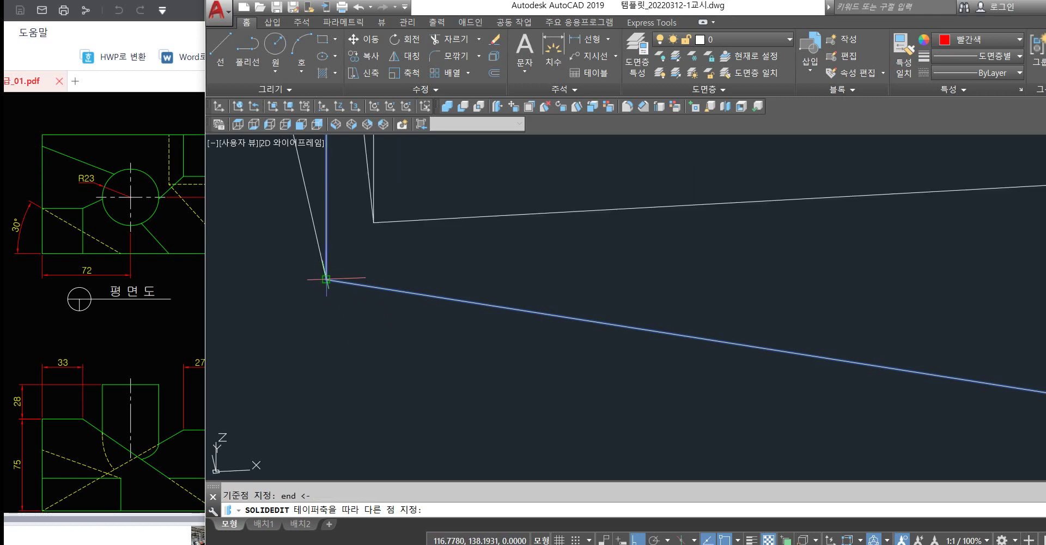
scroll(512, 381, "down", 3)
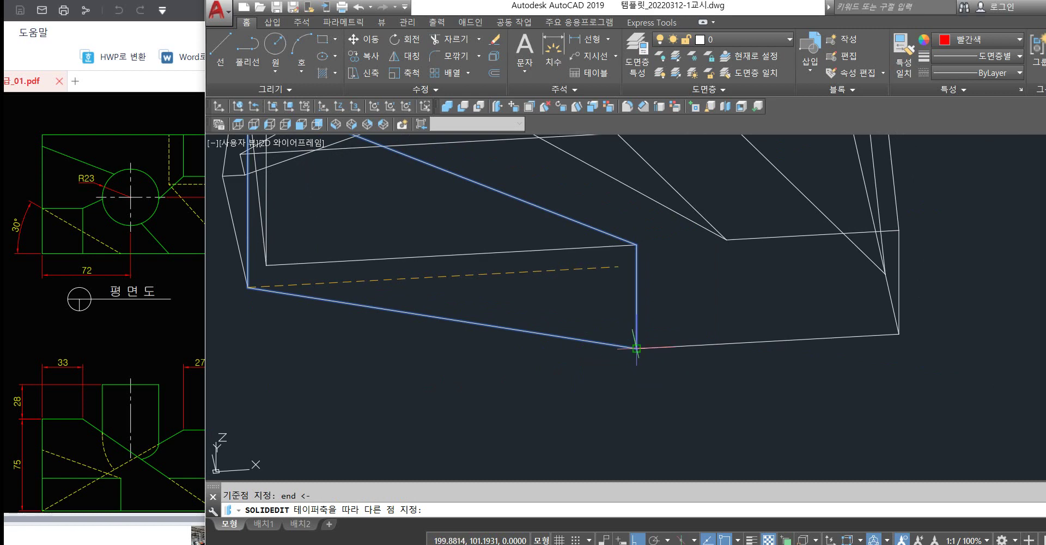
left_click(636, 348)
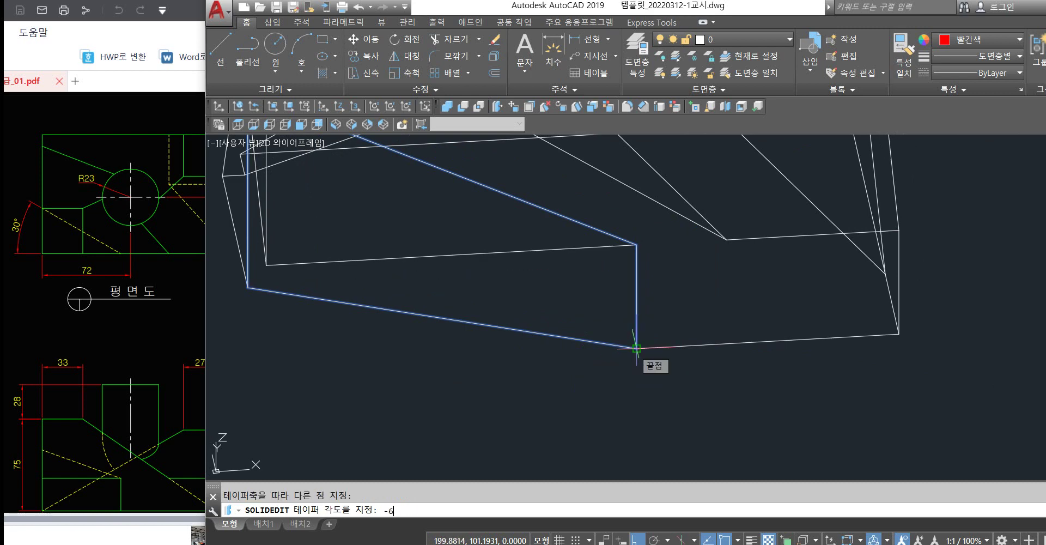
type("-6")
key("Return")
key("Escape")
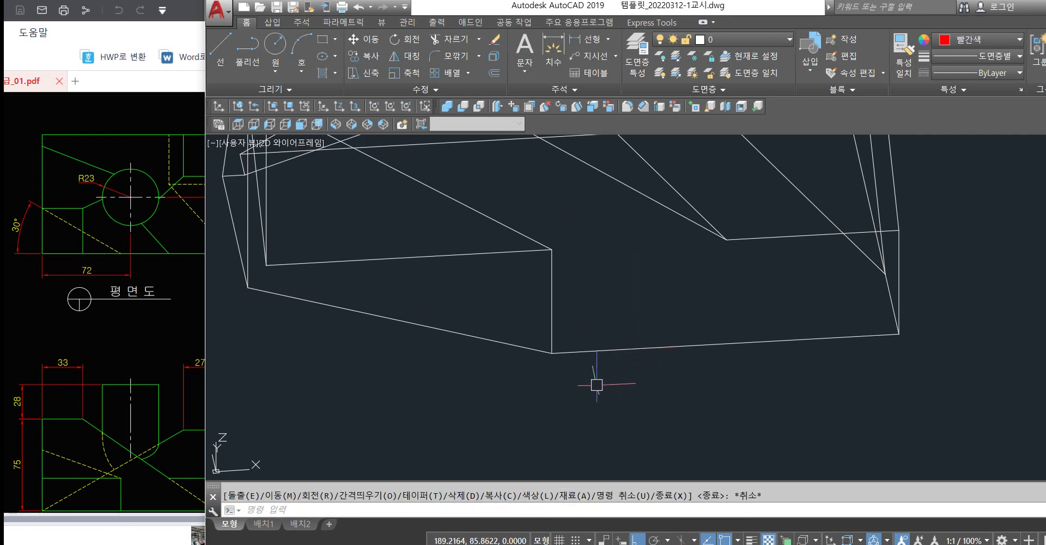
In the top view, check the angle between the sloped cut line and the front edge with a temporary angular dimension.
left_click(240, 123)
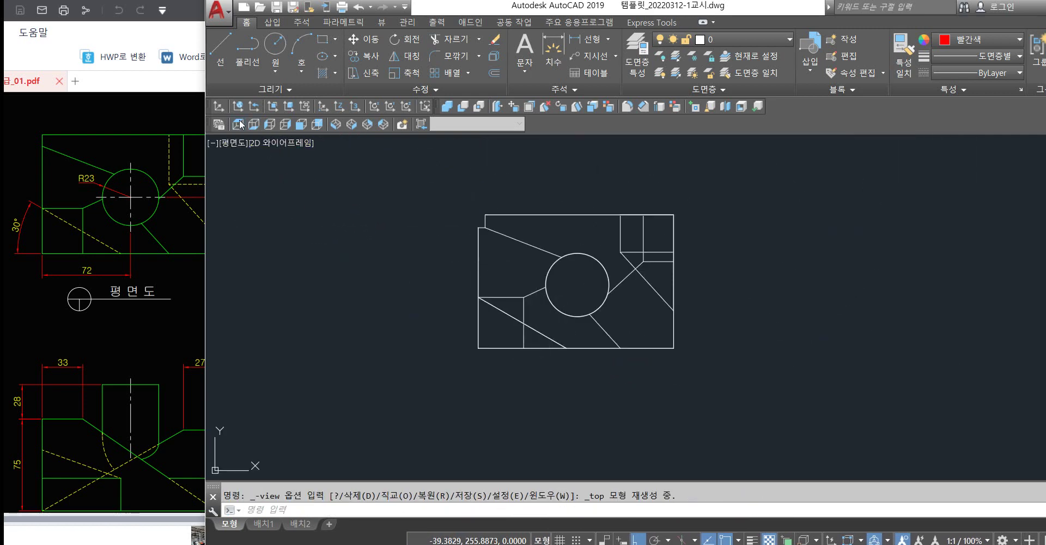
scroll(544, 362, "up", 5)
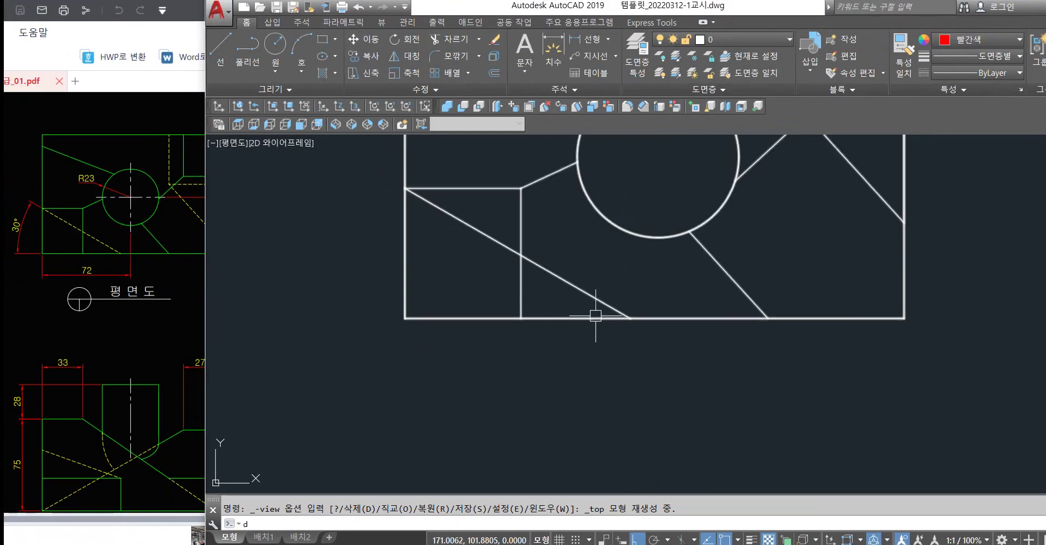
type("an")
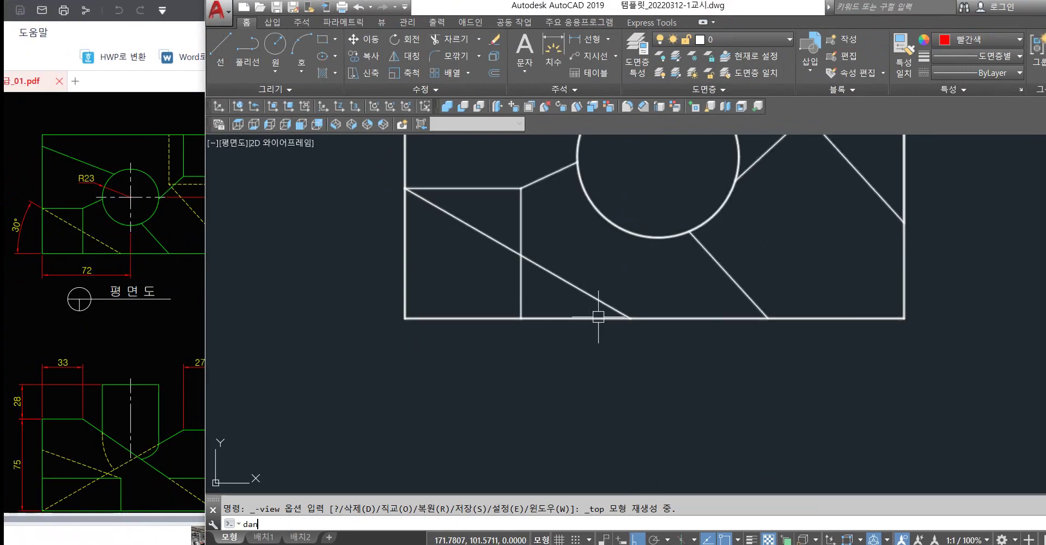
key("Return")
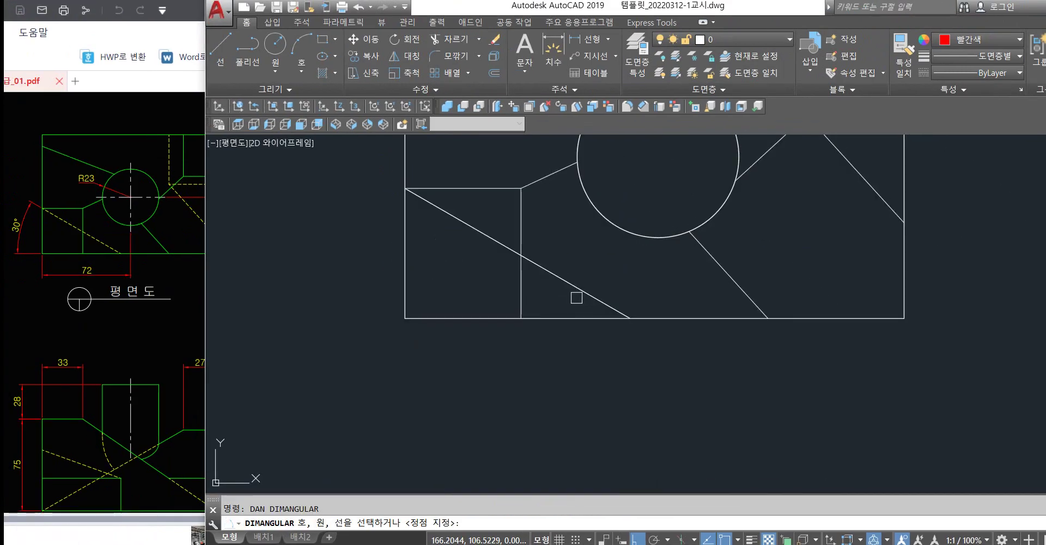
left_click(560, 284)
left_click(556, 317)
scroll(439, 261, "up", 3)
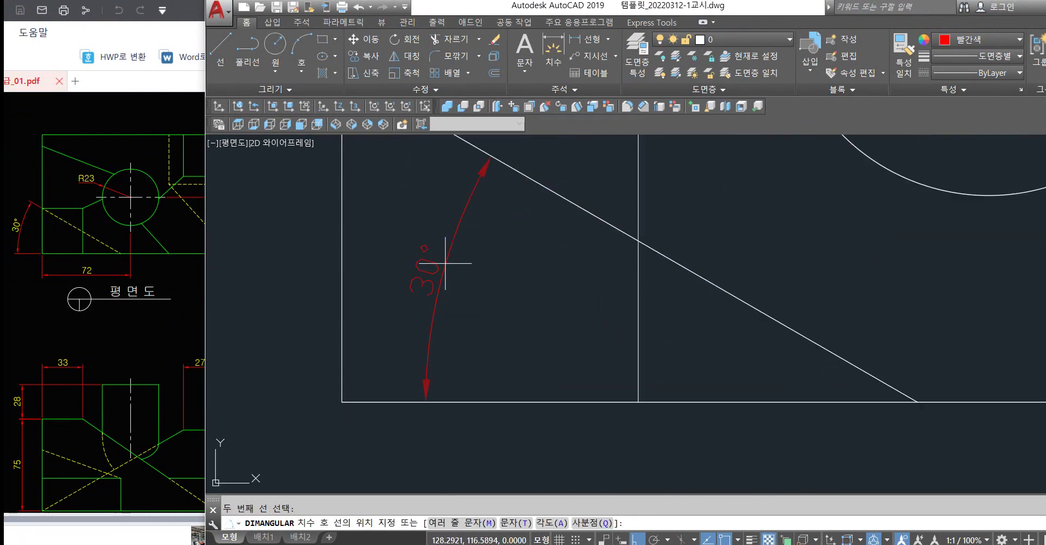
scroll(444, 272, "down", 3)
key("Escape")
scroll(469, 337, "down", 2)
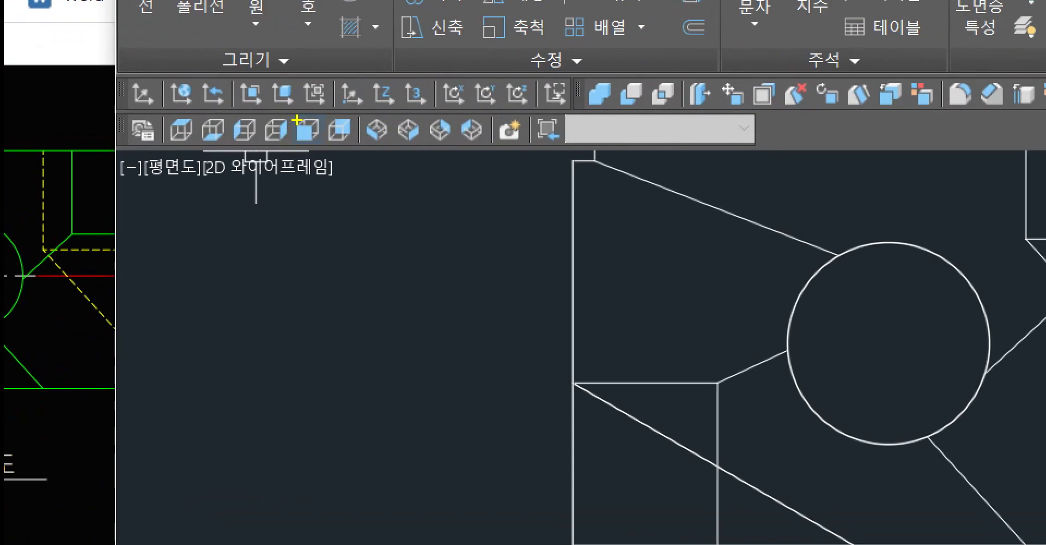
Show the model's front view and switch to the PDF drawing to examine its front and right side views for comparison.
left_click(303, 125)
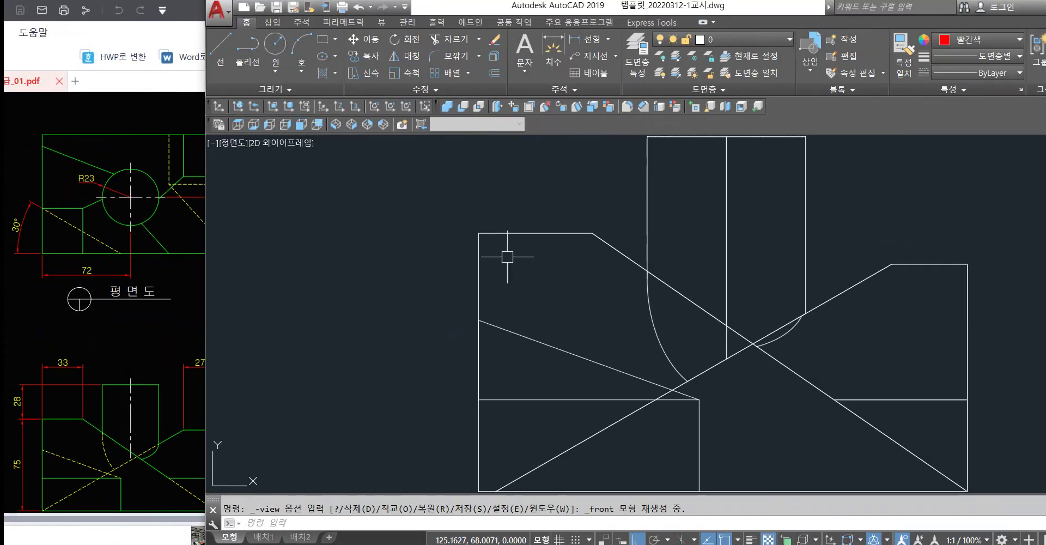
scroll(518, 241, "down", 1)
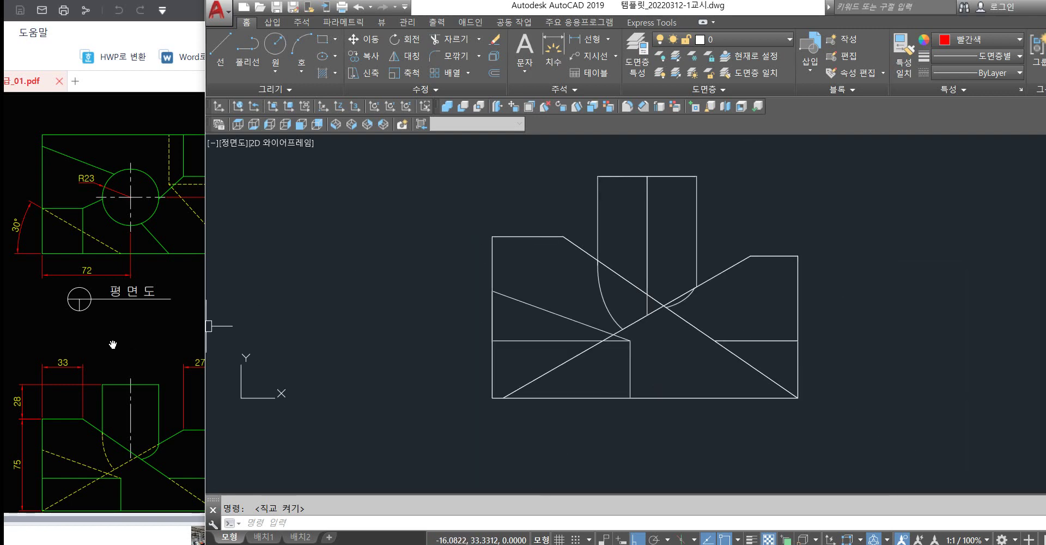
left_click(138, 334)
scroll(164, 392, "down", 2)
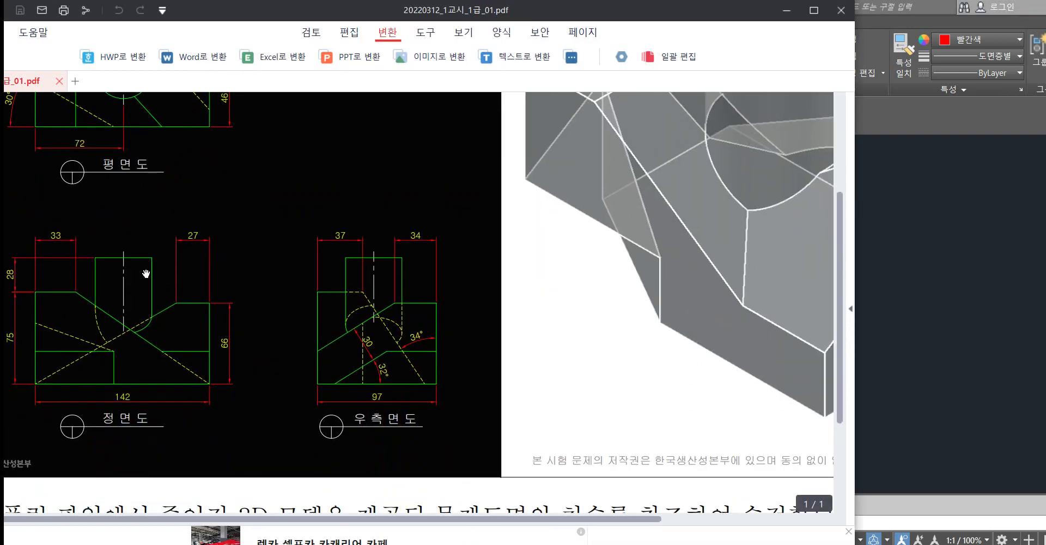
Return to the model's front view and dimension the vertical height of the body's left side.
left_click(902, 262)
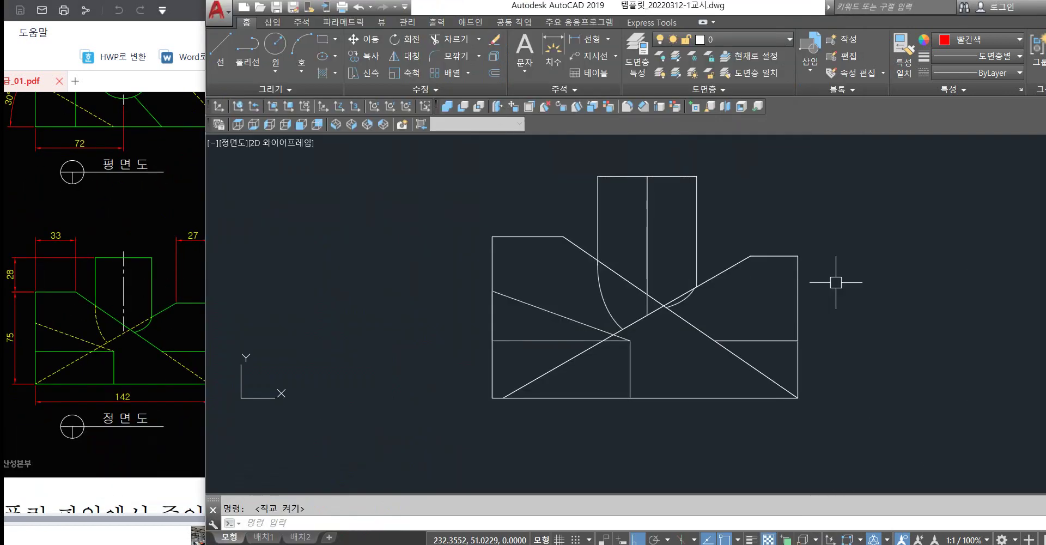
type("dli")
key("Return")
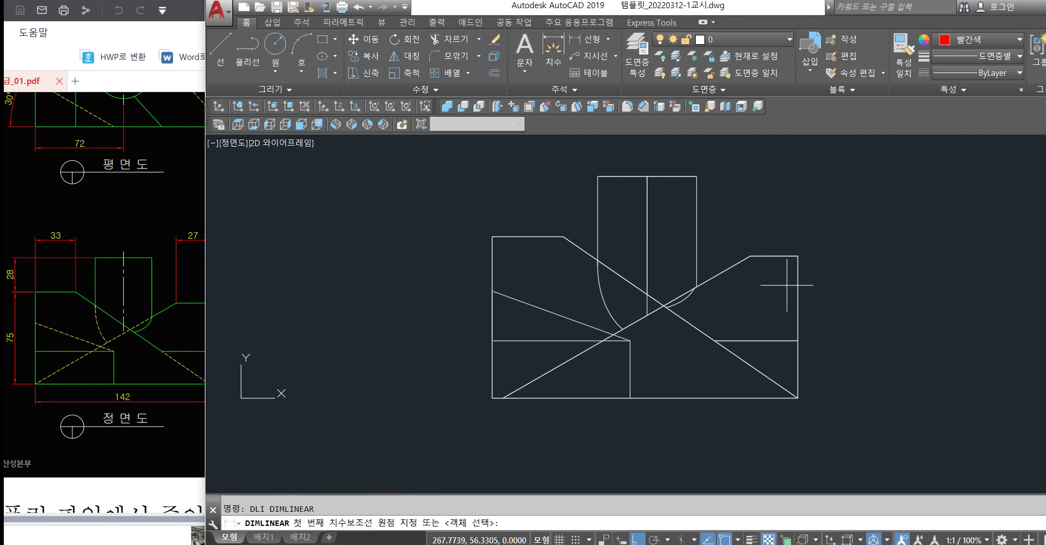
left_click(492, 398)
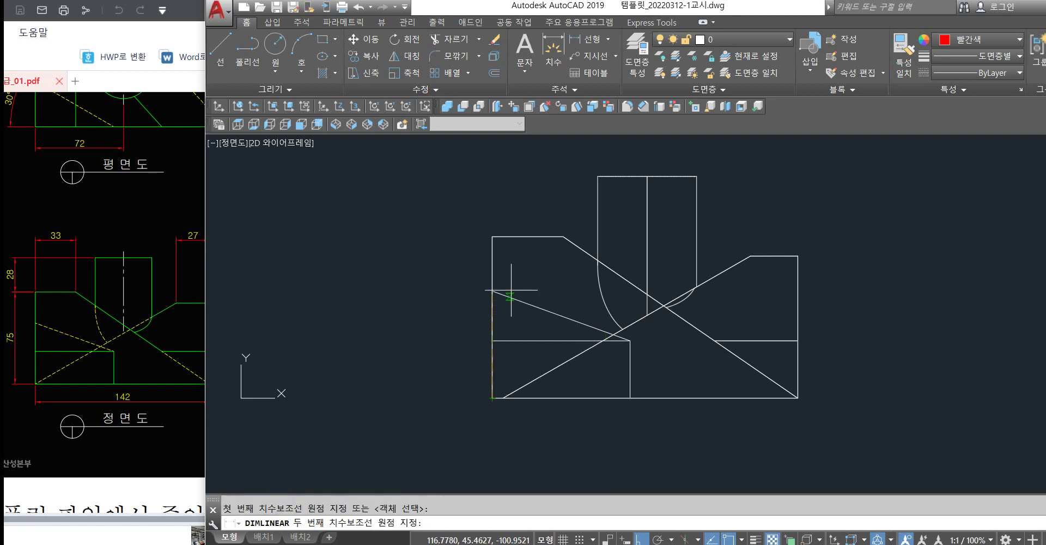
left_click(492, 236)
left_click(444, 316)
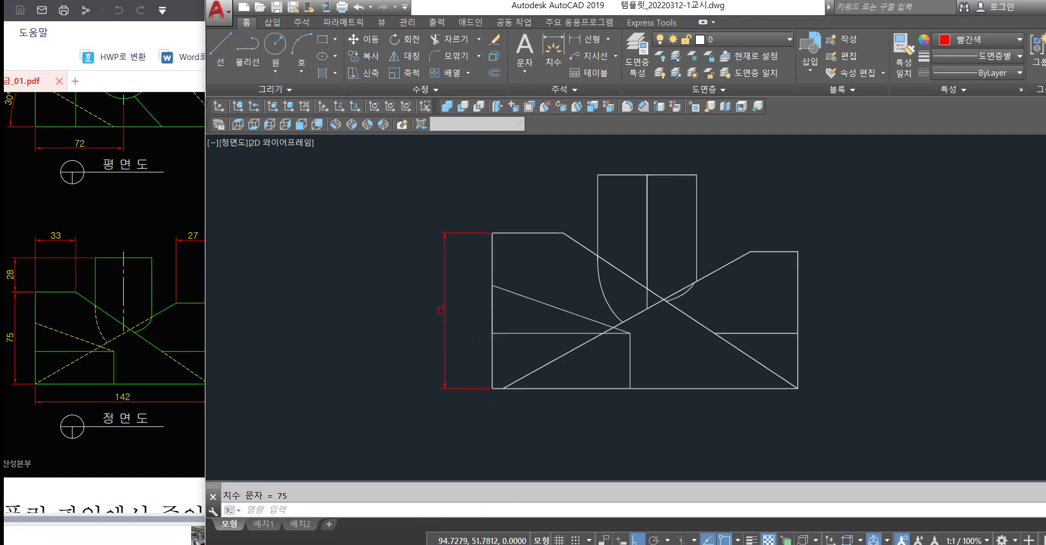
Dimension the vertical offset from the body's upper-left corner to the cylinder's top, and the length of the flat upper-left edge.
key("Return")
left_click(492, 230)
left_click(647, 169)
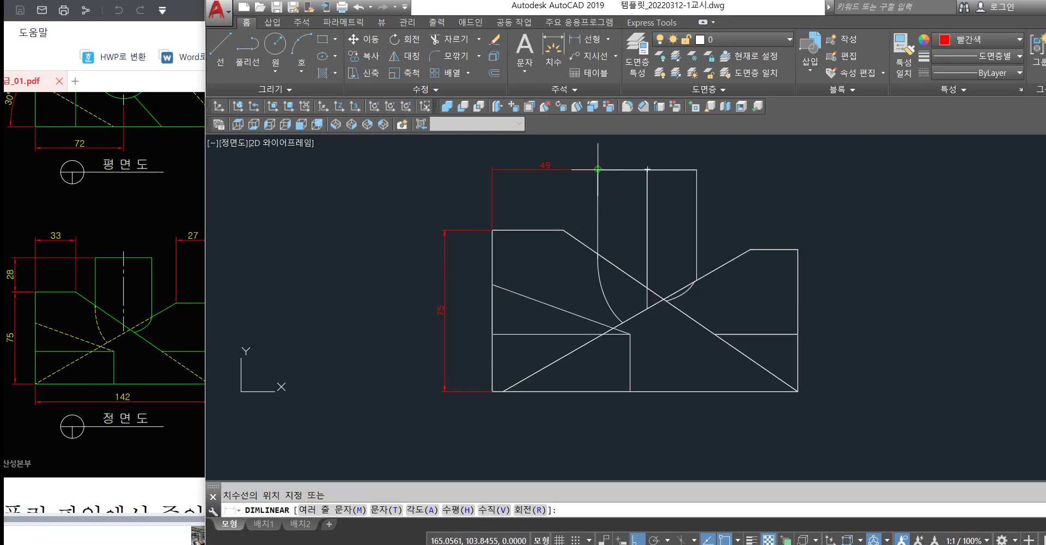
left_click(462, 180)
key("Return")
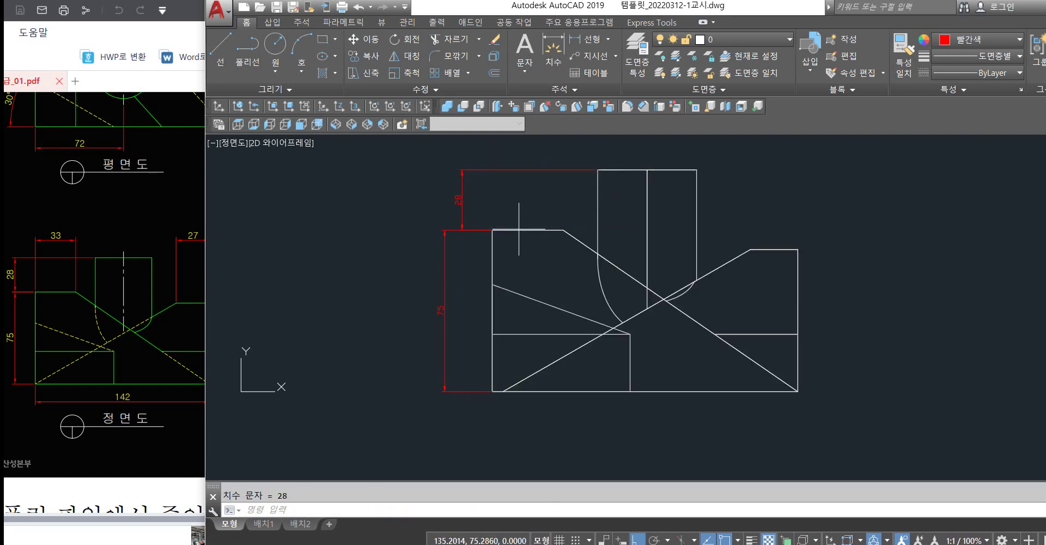
left_click(491, 230)
left_click(563, 229)
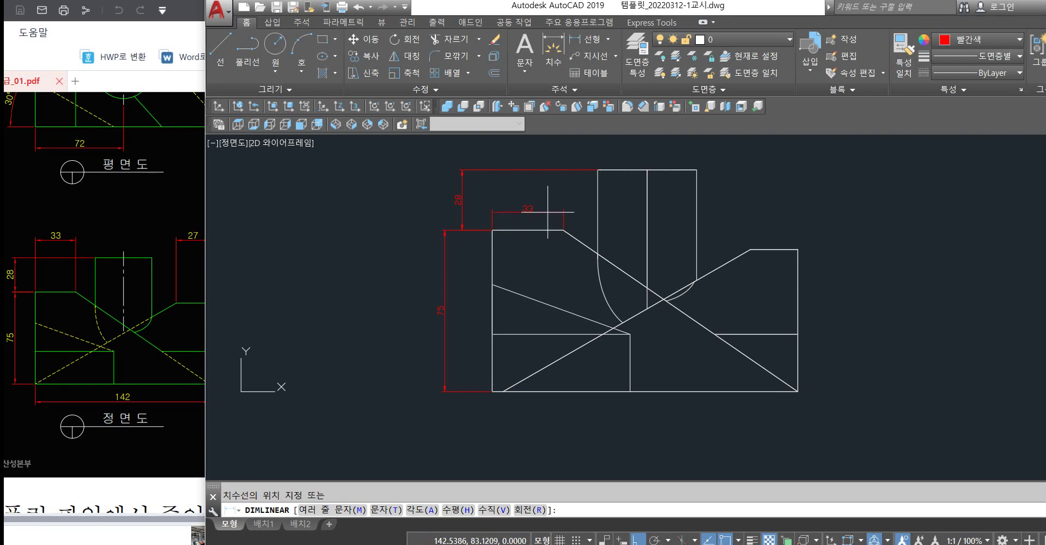
left_click(541, 203)
key("Return")
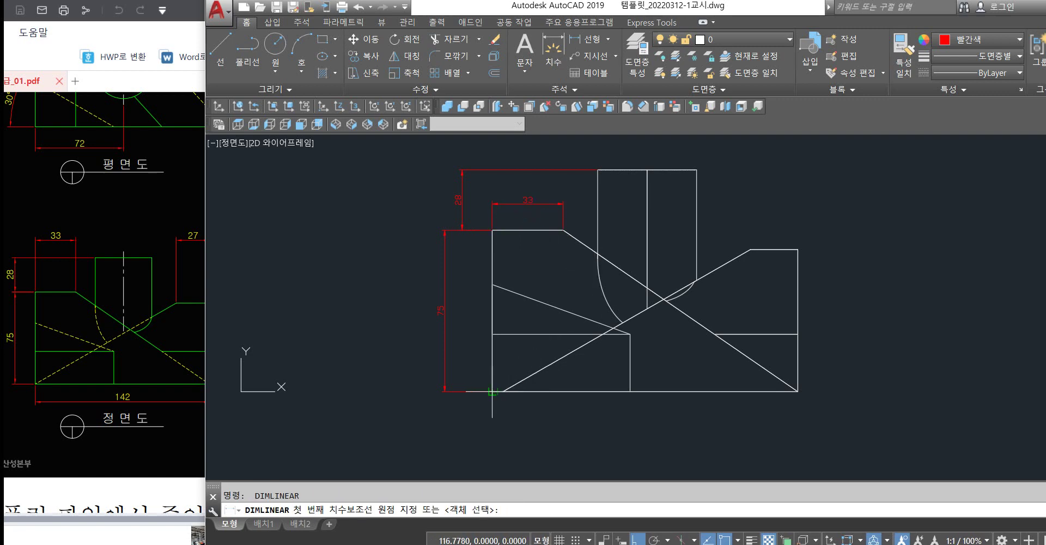
left_click(491, 391)
left_click(796, 391)
left_click(760, 419)
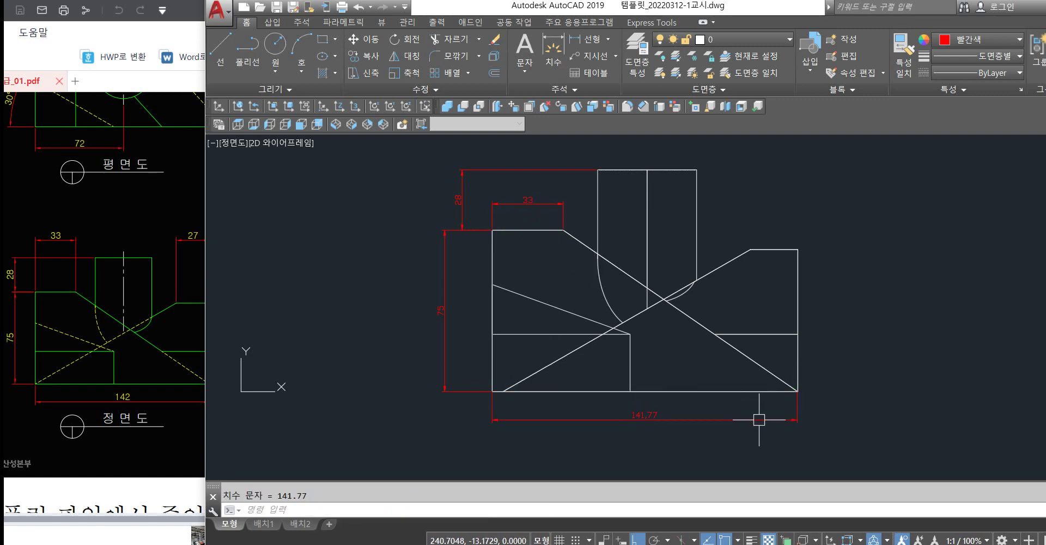
left_click(747, 423)
key("Delete")
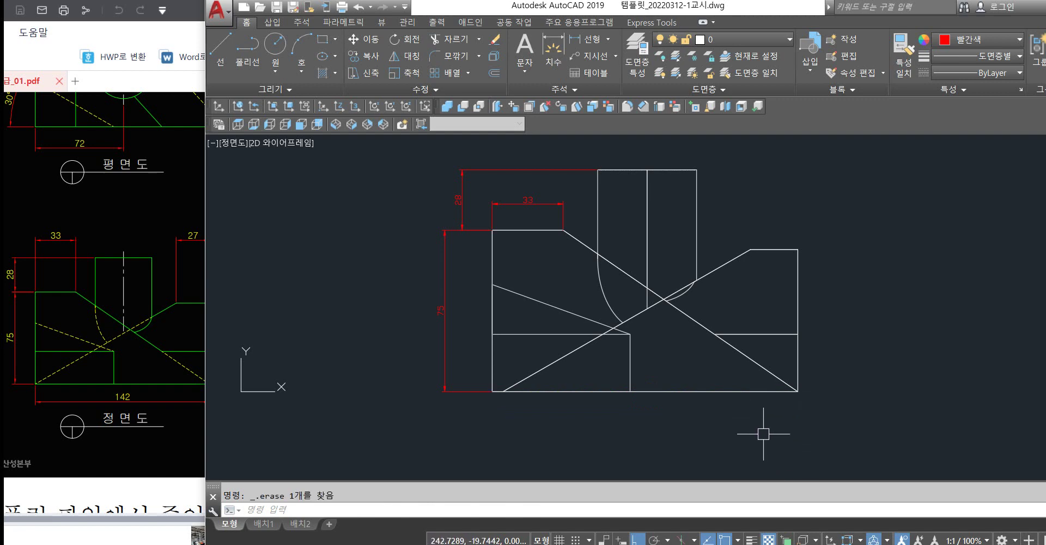
Dimension the body's overall width below the front view, from the exact bottom-left corner to the bottom-right corner.
type("dli")
key("Return")
scroll(521, 410, "up", 5)
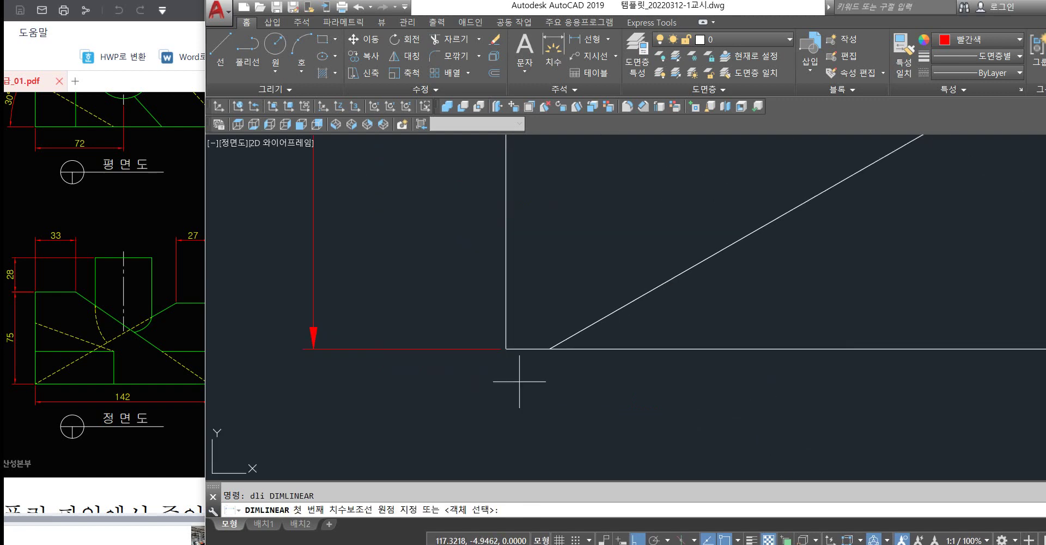
left_click(506, 350)
scroll(511, 349, "down", 3)
middle_click_drag(689, 368, 441, 369)
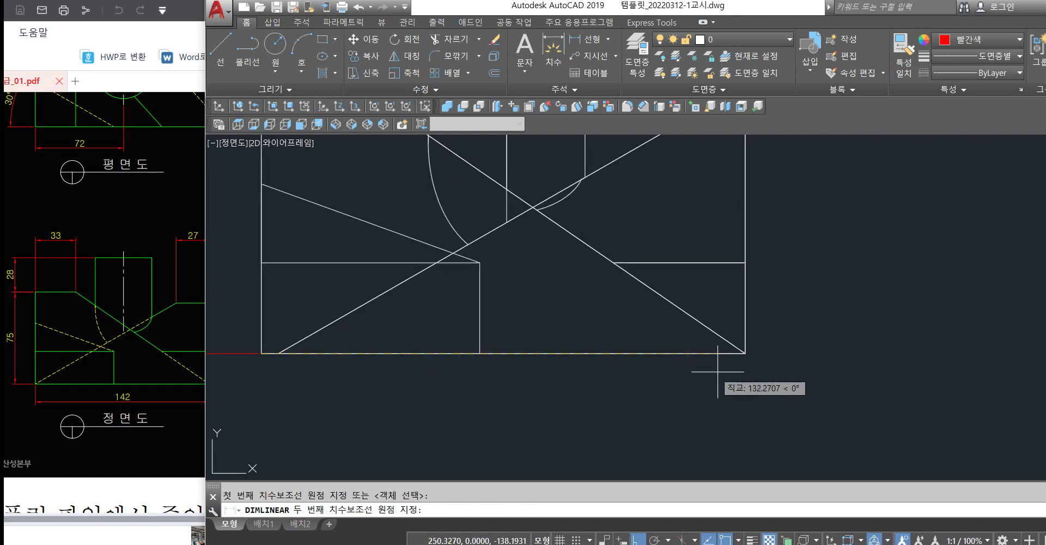
scroll(708, 360, "up", 6)
left_click(775, 325)
scroll(728, 362, "down", 5)
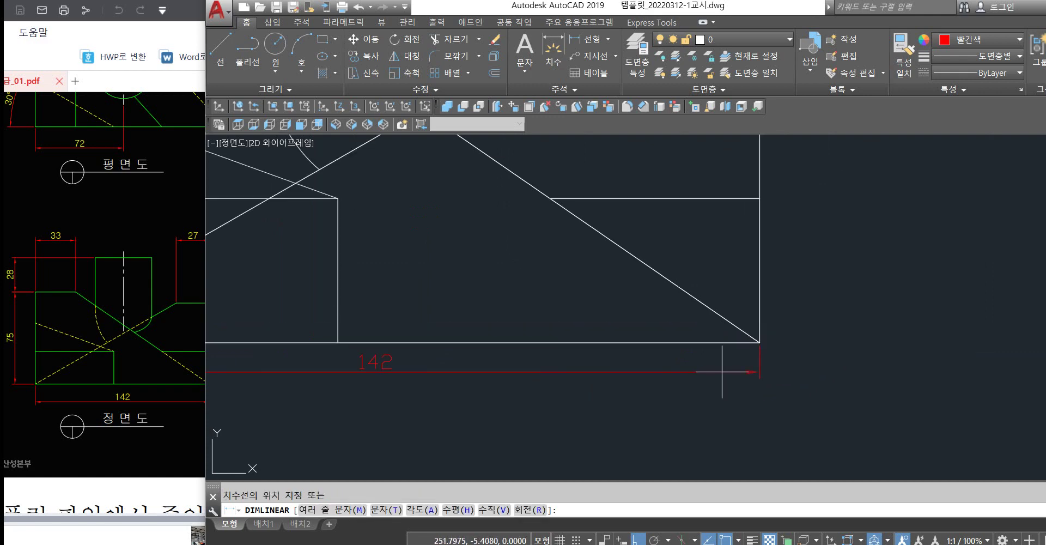
left_click(684, 379)
scroll(684, 379, "up", 4)
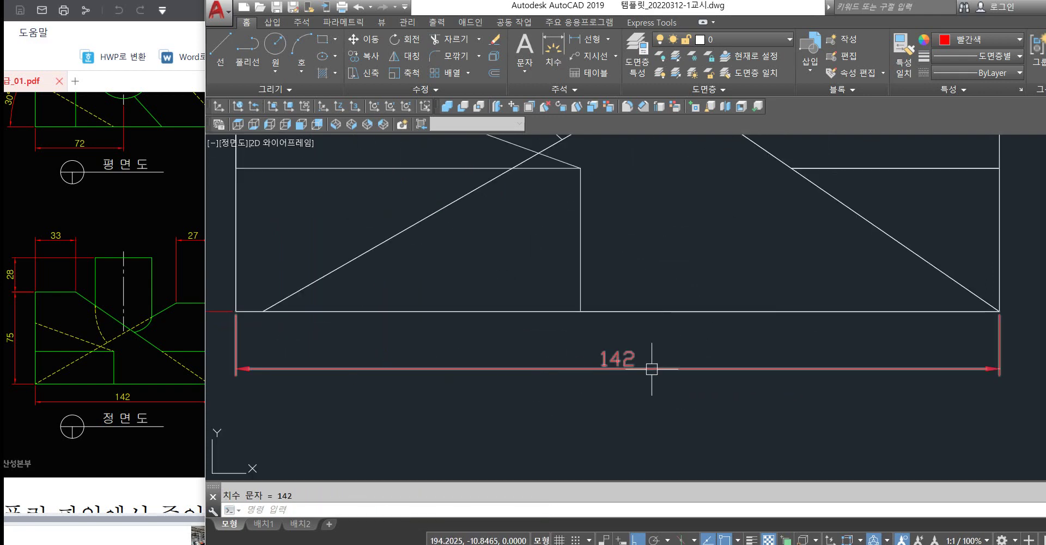
scroll(651, 367, "down", 4)
Shift the AutoCAD window aside so the PDF's complete front view can be compared with the model.
left_click(104, 322)
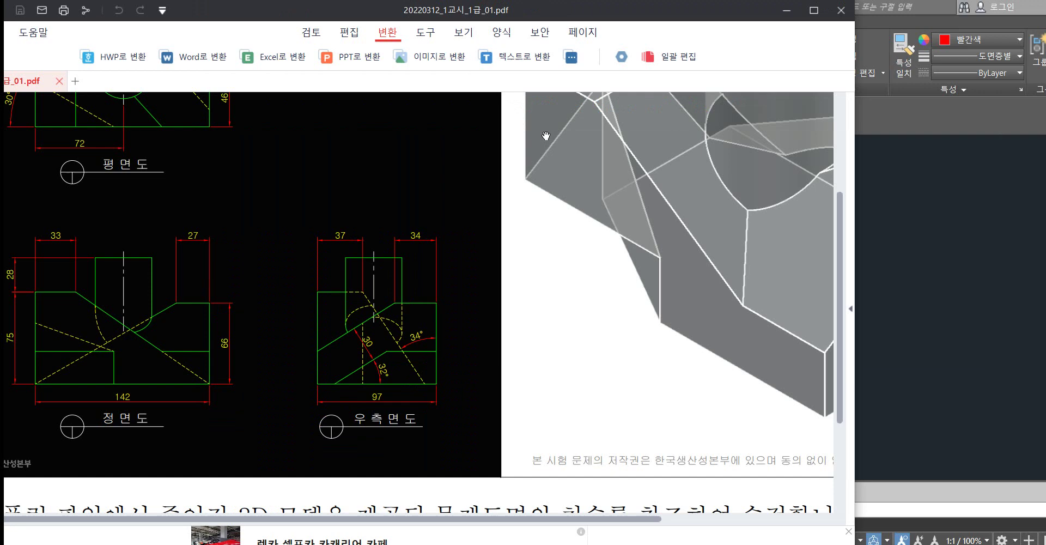
left_click(900, 262)
left_click_drag(577, 15, 672, 15)
middle_click_drag(748, 266, 627, 282)
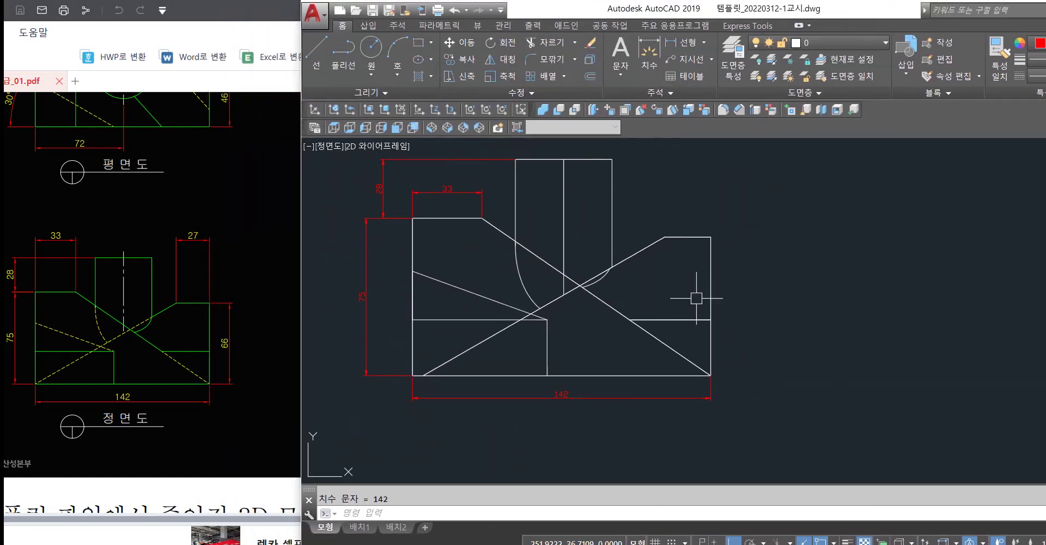
Dimension the vertical height of the body's right side and the length of its flat upper-right edge.
scroll(696, 298, "up", 2)
type("dli")
key("Return")
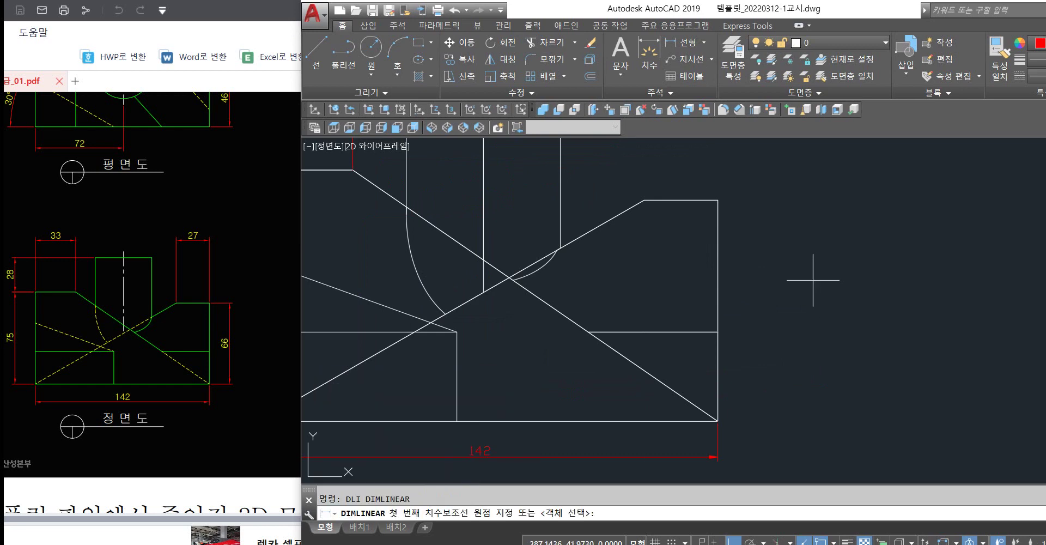
left_click(718, 200)
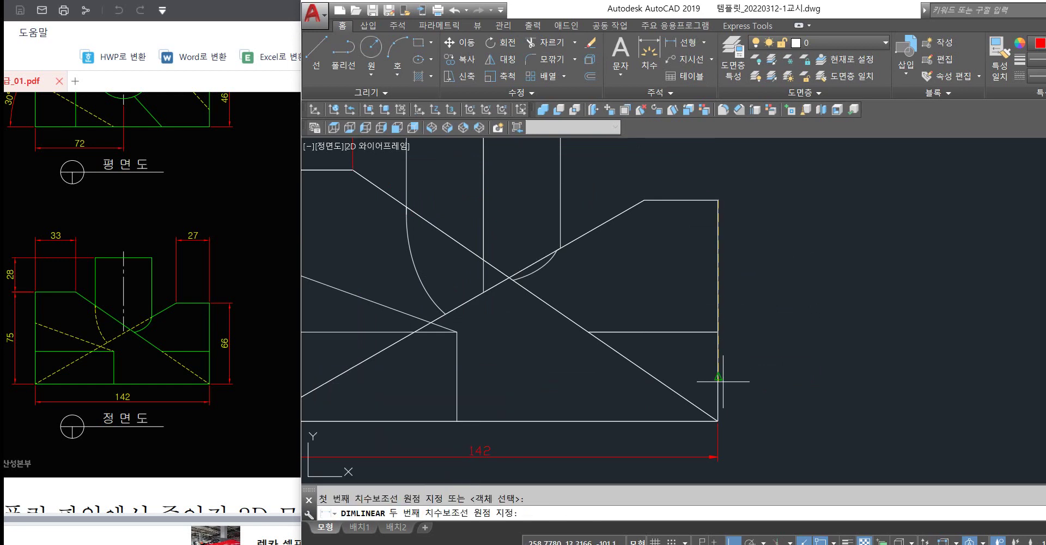
left_click(718, 420)
left_click(744, 376)
middle_click_drag(734, 269, 762, 300)
key("Return")
left_click(672, 231)
left_click(745, 232)
left_click(714, 207)
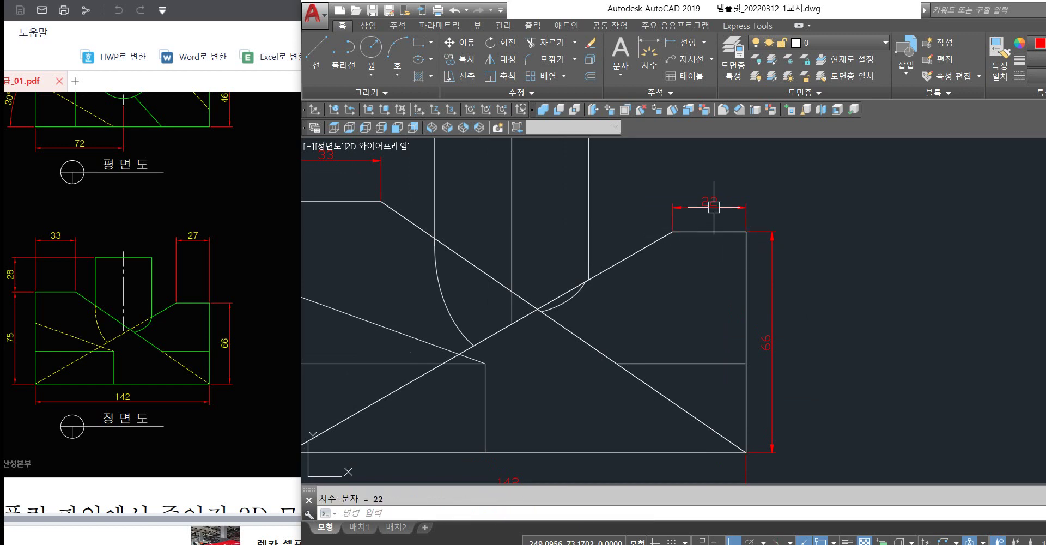
Recheck the length of the flat upper-right edge between its exact endpoints with a temporary linear dimension.
scroll(677, 215, "up", 2)
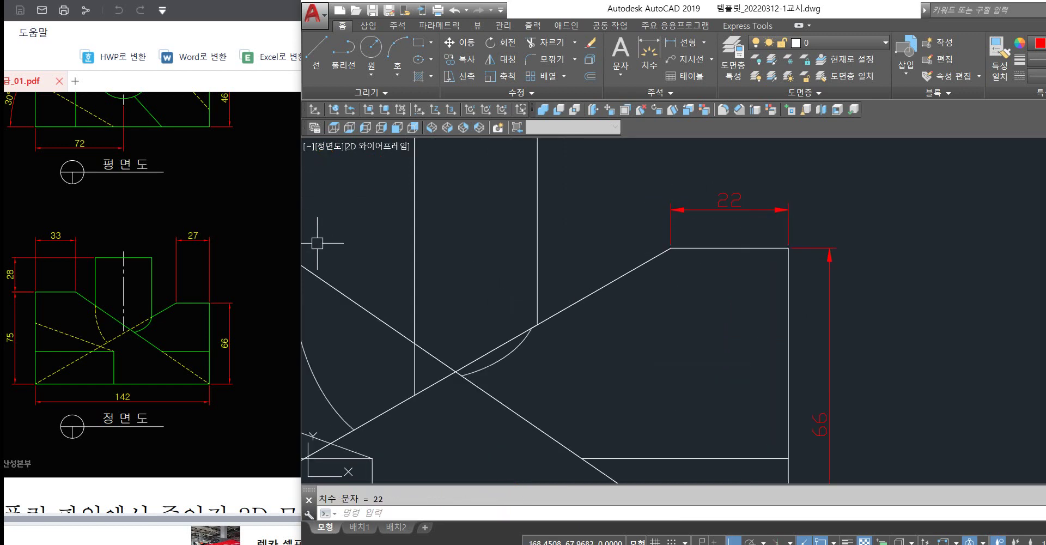
scroll(708, 238, "up", 4)
type("dli")
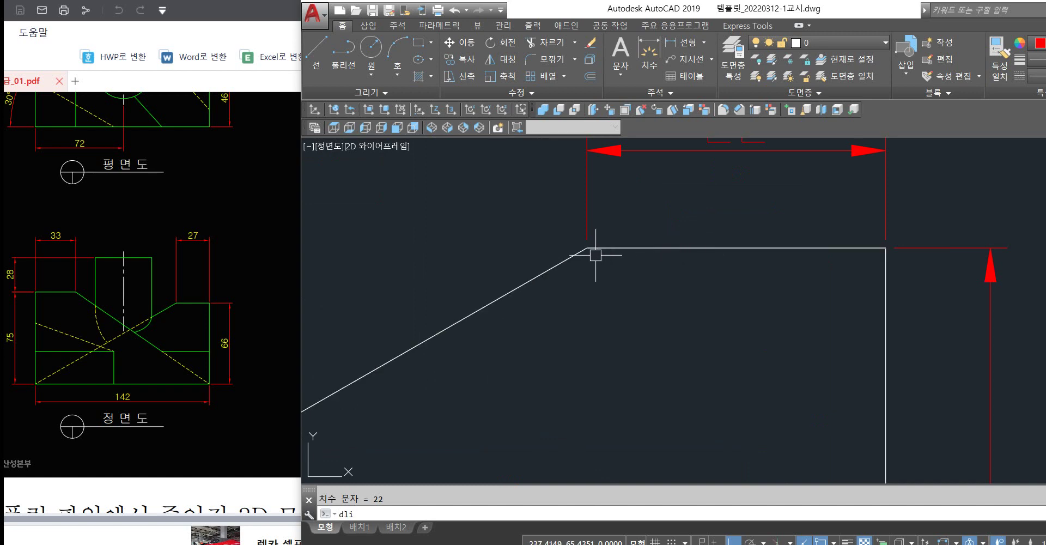
key("Return")
left_click(586, 248)
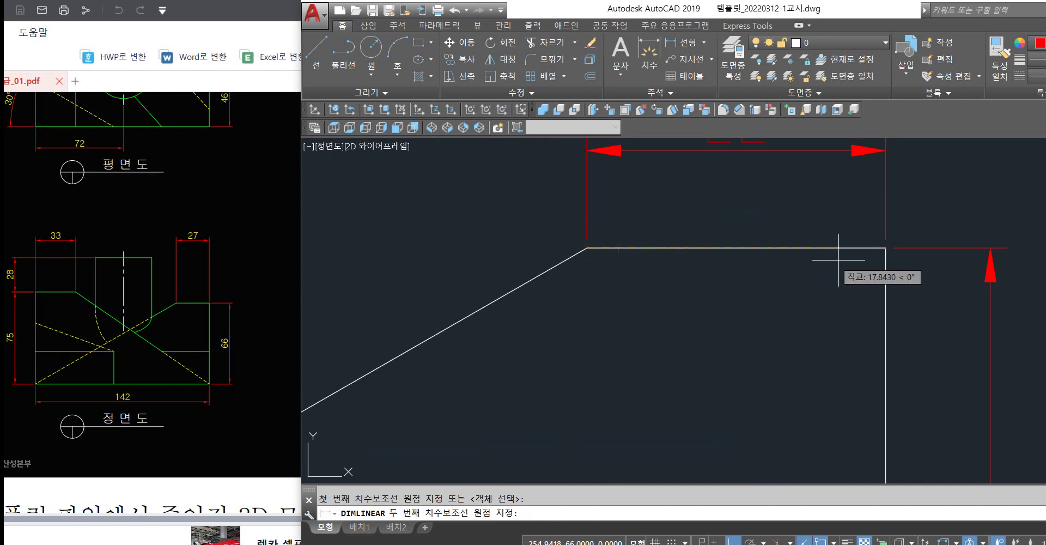
left_click(886, 248)
key("Escape")
scroll(796, 328, "down", 4)
middle_click_drag(767, 353, 705, 304)
scroll(705, 303, "down", 4)
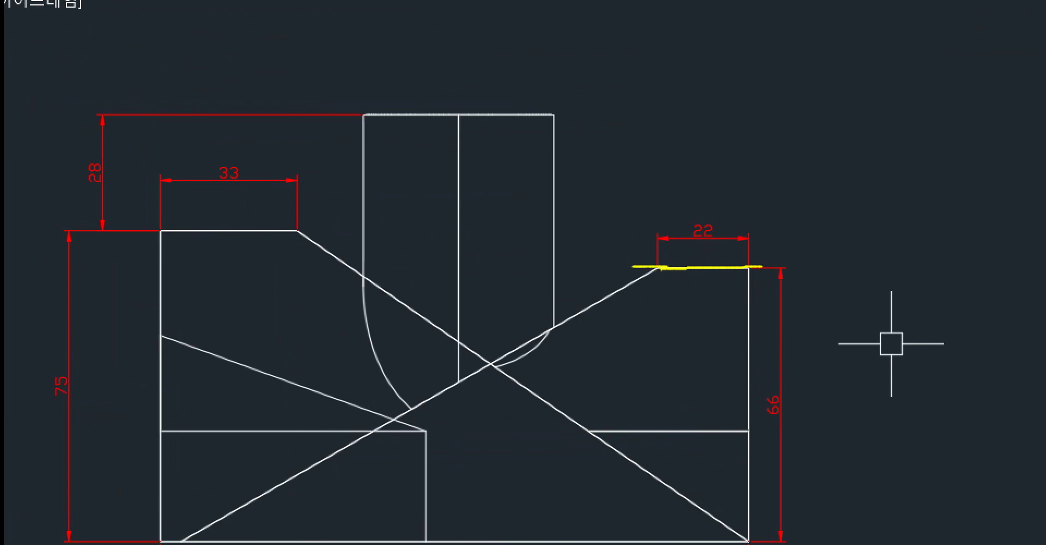
left_click_drag(589, 294, 606, 315)
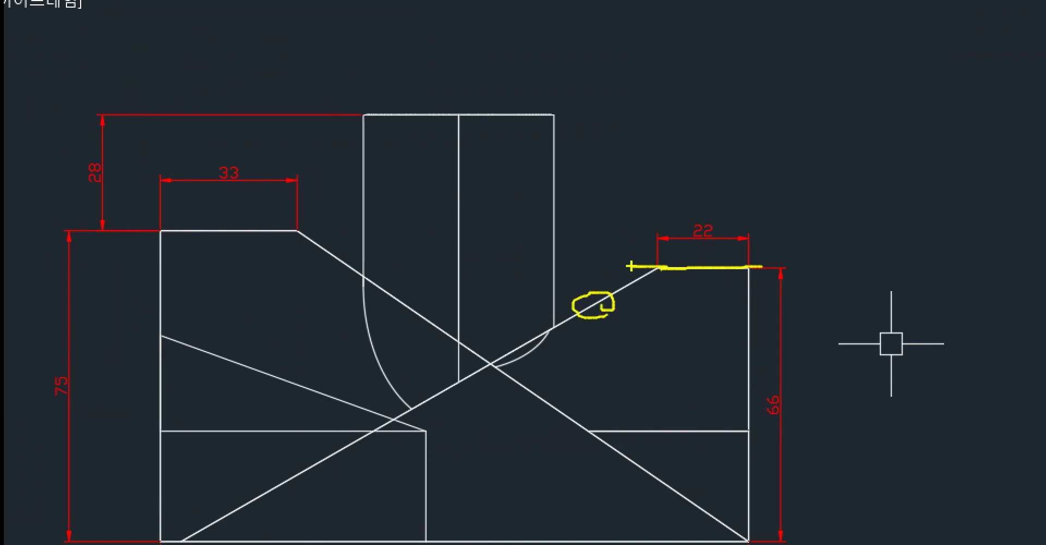
mouse_move(631, 266)
left_mouse_down()
mouse_move(381, 385)
mouse_move(205, 507)
left_mouse_up()
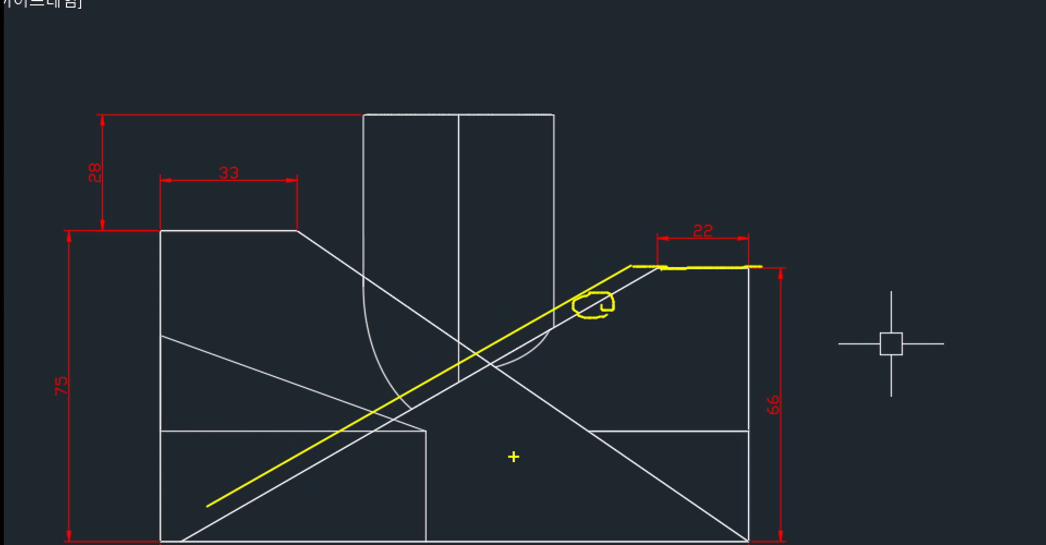
left_click_drag(664, 265, 270, 485)
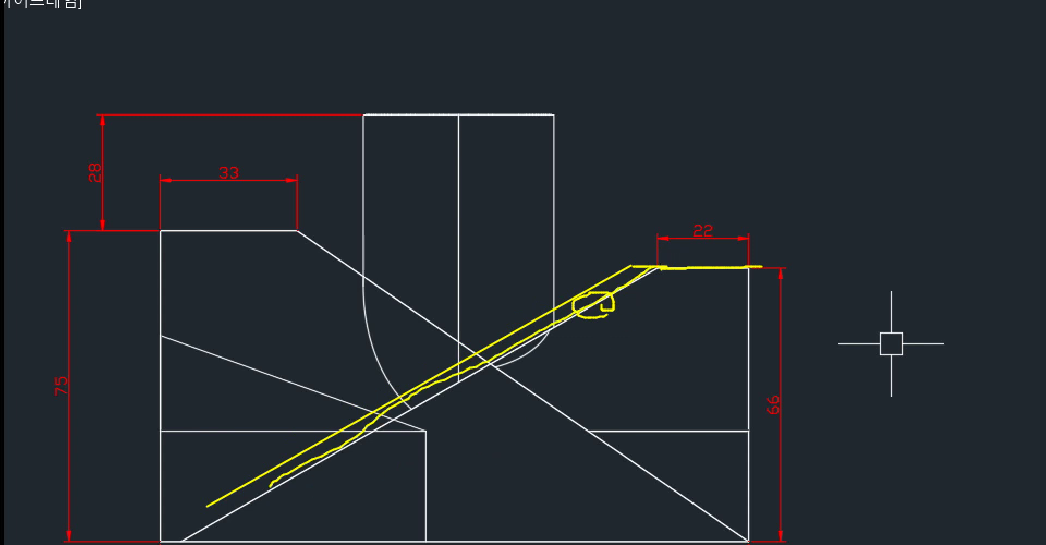
mouse_move(621, 270)
left_mouse_down()
mouse_move(552, 272)
mouse_move(553, 295)
left_mouse_up()
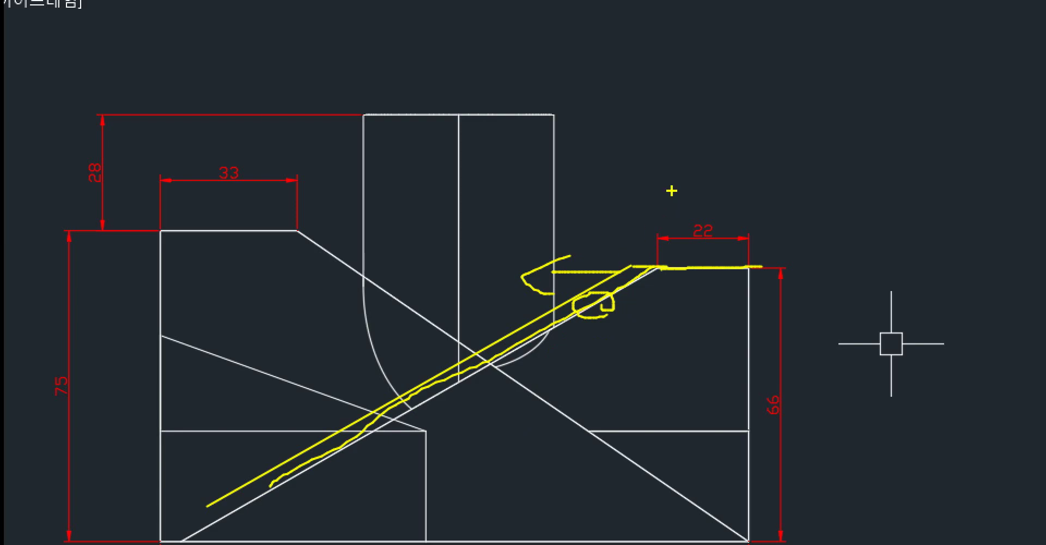
key("Escape")
middle_click_drag(815, 299, 524, 257)
middle_click_drag(610, 317, 536, 231)
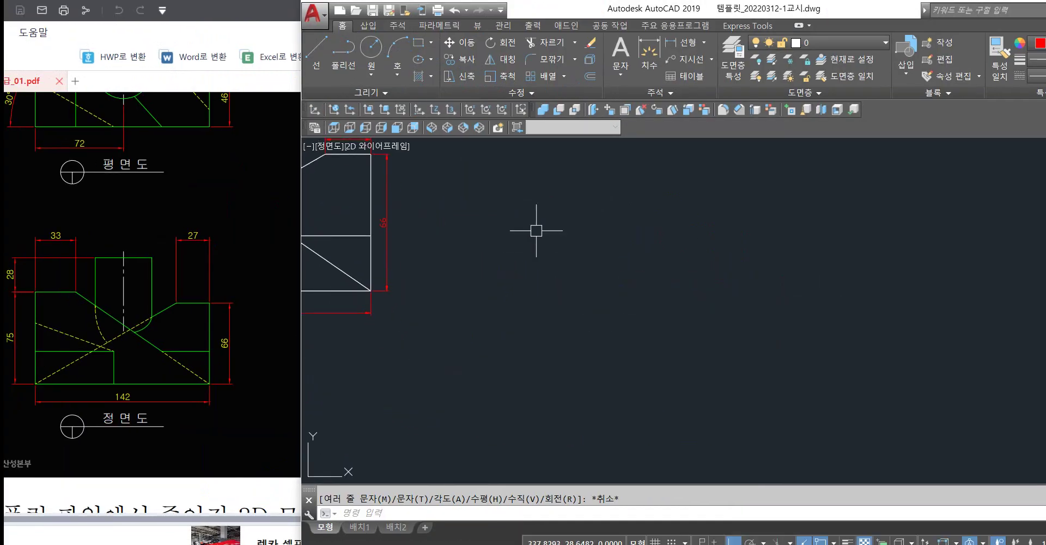
key("ctrl+1")
left_click_drag(598, 155, 622, 228, "ctrl")
key("ctrl+z")
mouse_move(206, 411)
left_mouse_down("shift")
mouse_move(480, 175)
mouse_move(547, 163)
left_mouse_up("shift")
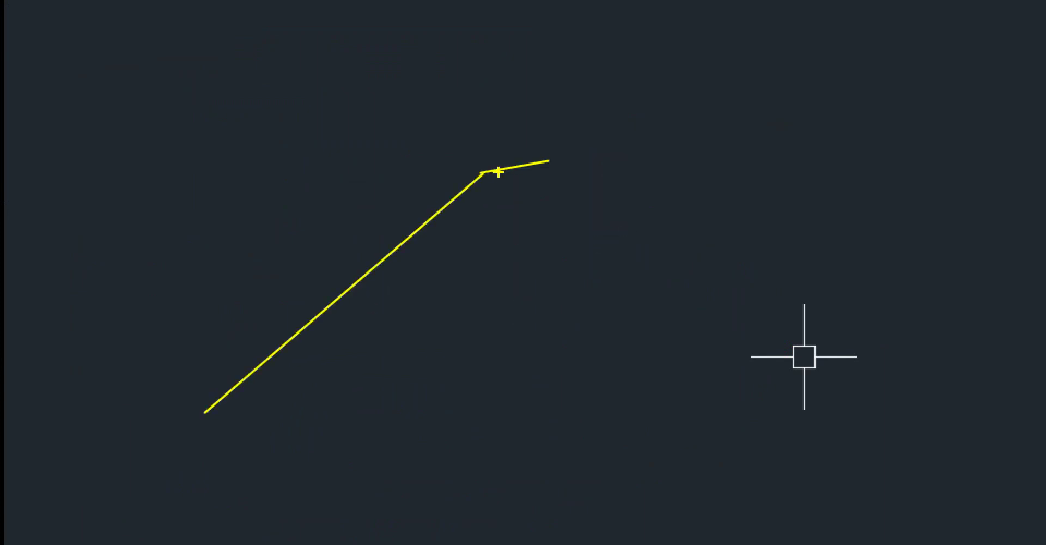
key("ctrl+z")
mouse_move(546, 176)
left_mouse_down("shift")
mouse_move(565, 414)
mouse_move(534, 430)
left_mouse_up("shift")
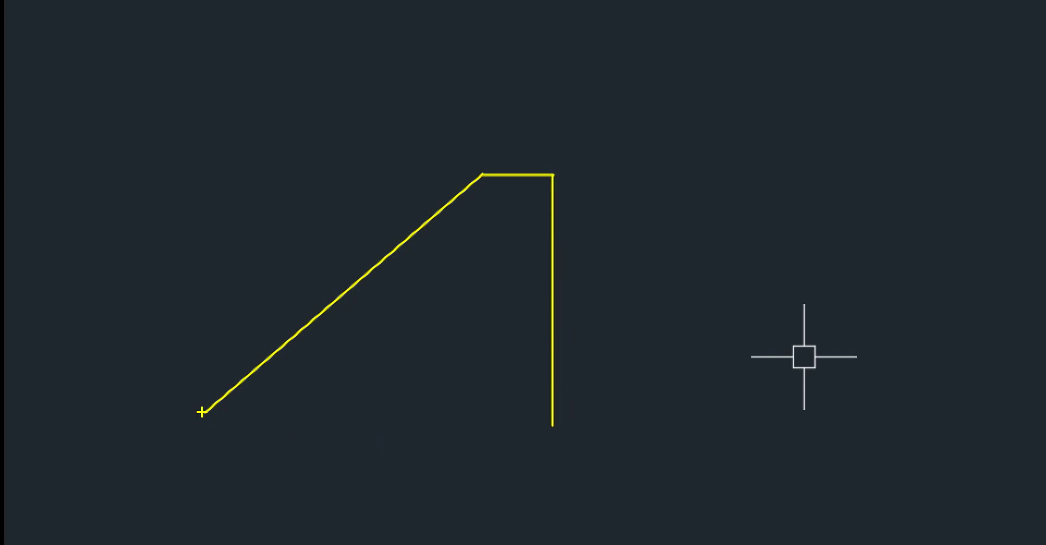
mouse_move(202, 412)
left_mouse_down("shift")
mouse_move(544, 415)
mouse_move(547, 426)
left_mouse_up("shift")
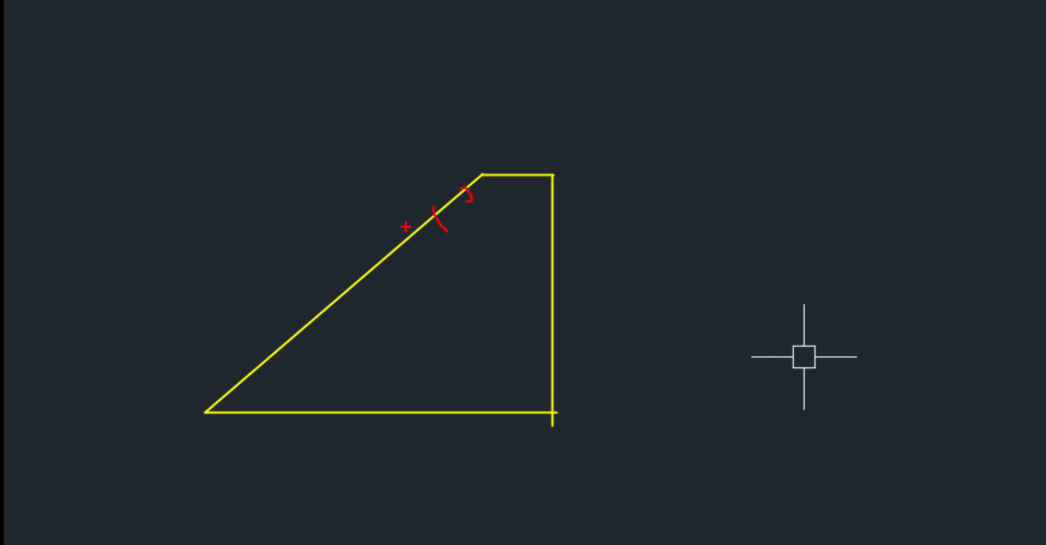
left_click_drag(330, 293, 360, 314)
left_click_drag(285, 316, 304, 339)
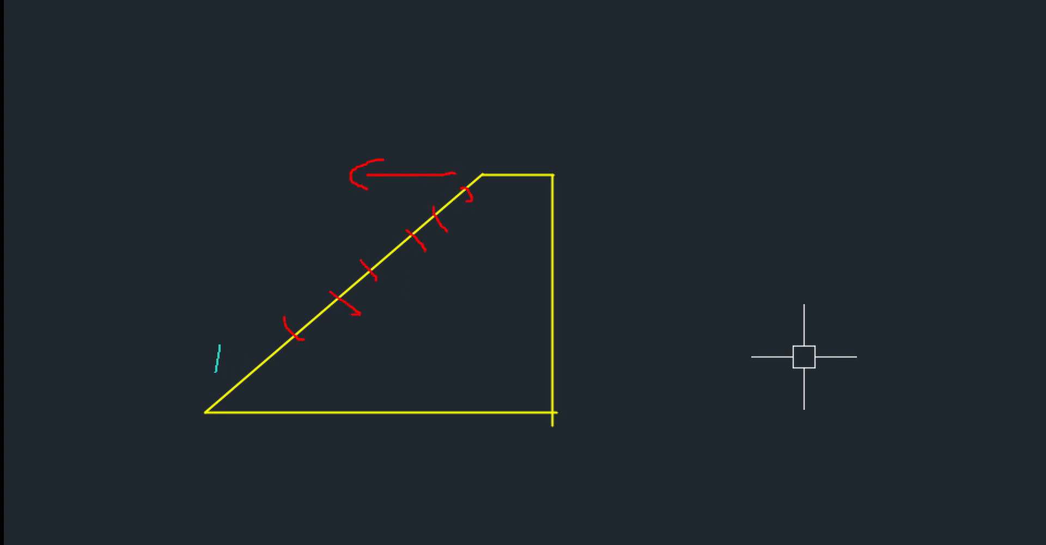
left_click_drag(220, 345, 216, 273, "shift")
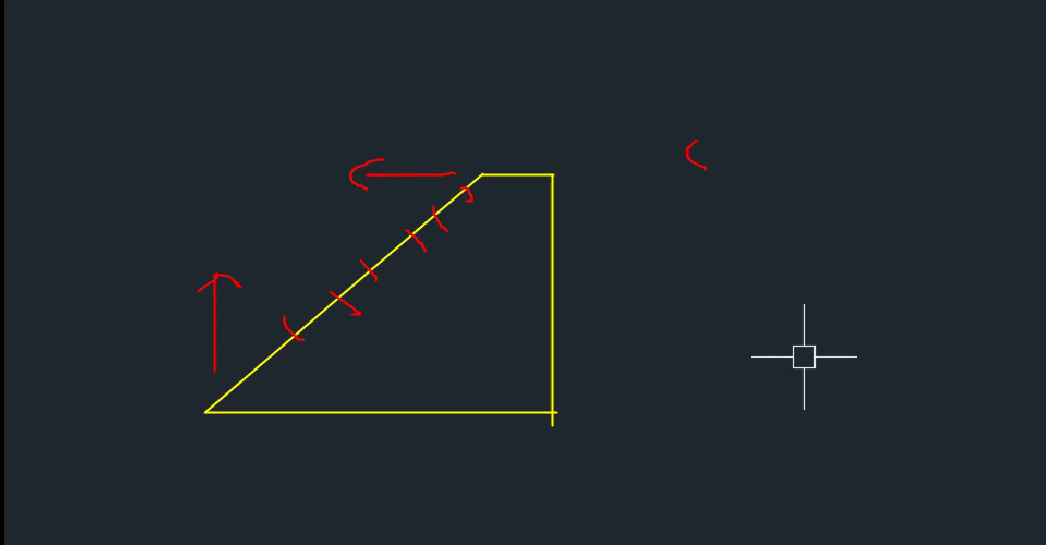
left_click_drag(752, 171, 791, 146)
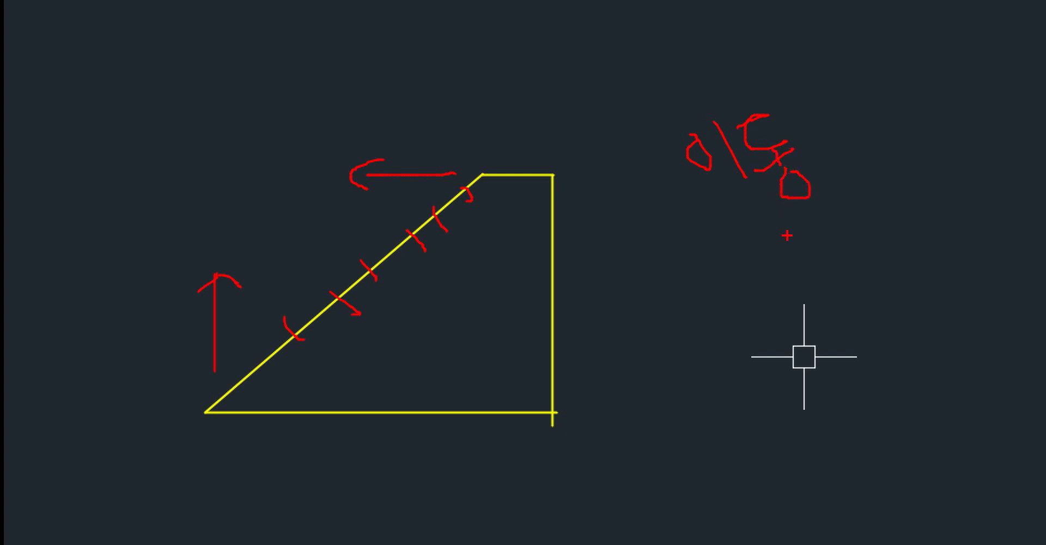
key("ctrl+z")
key("ctrl+z")
key("ctrl+z")
key("ctrl+z")
key("ctrl+z")
key("ctrl+z")
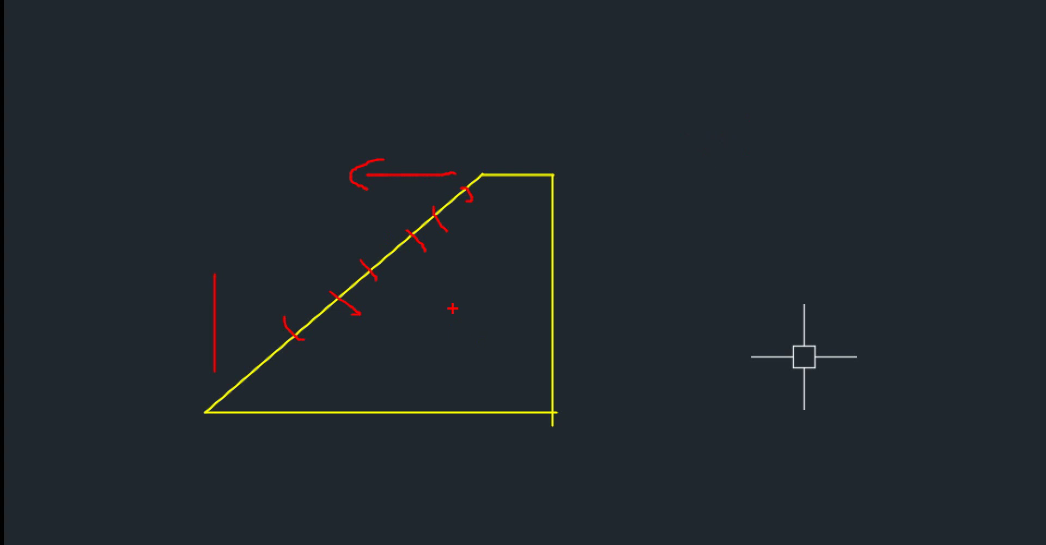
key("ctrl+z")
key("ctrl+z")
key("ctrl+z")
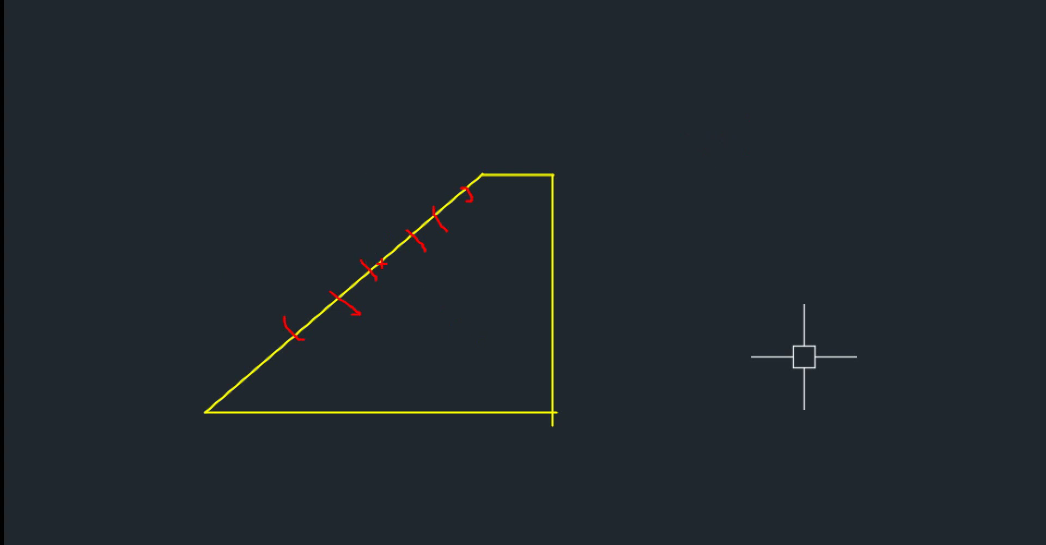
left_click_drag(357, 230, 348, 229, "shift")
left_click_drag(681, 221, 720, 241)
left_click_drag(701, 310, 706, 271)
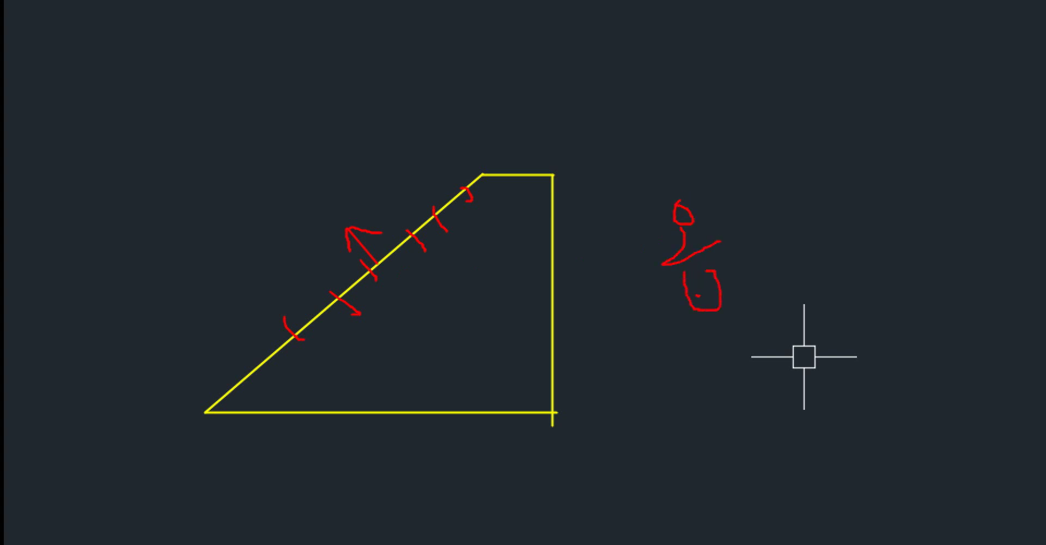
left_click_drag(745, 235, 783, 207)
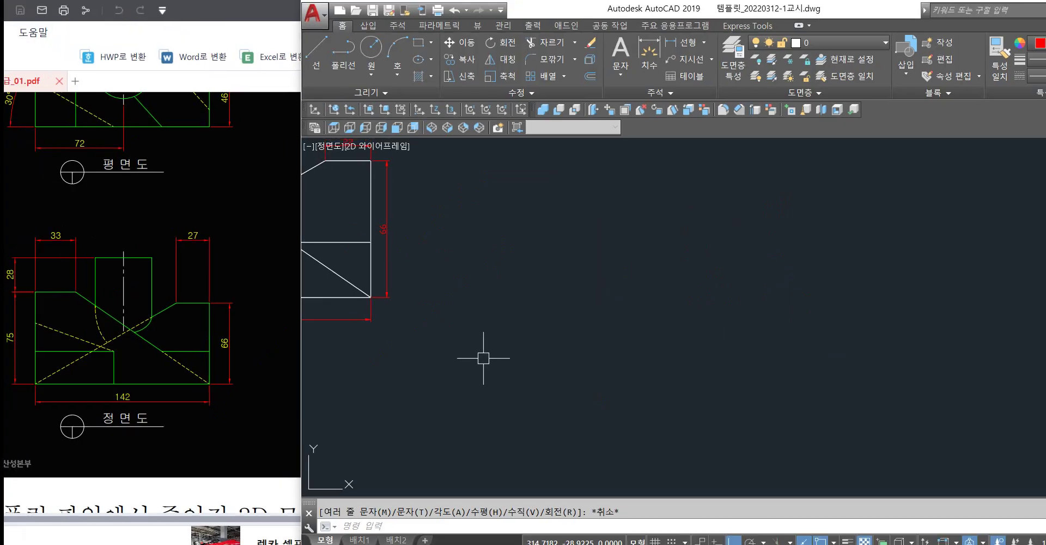
mouse_move(497, 357)
middle_mouse_down()
mouse_move(610, 381)
mouse_move(649, 377)
middle_mouse_up()
middle_click_drag(479, 322, 642, 342)
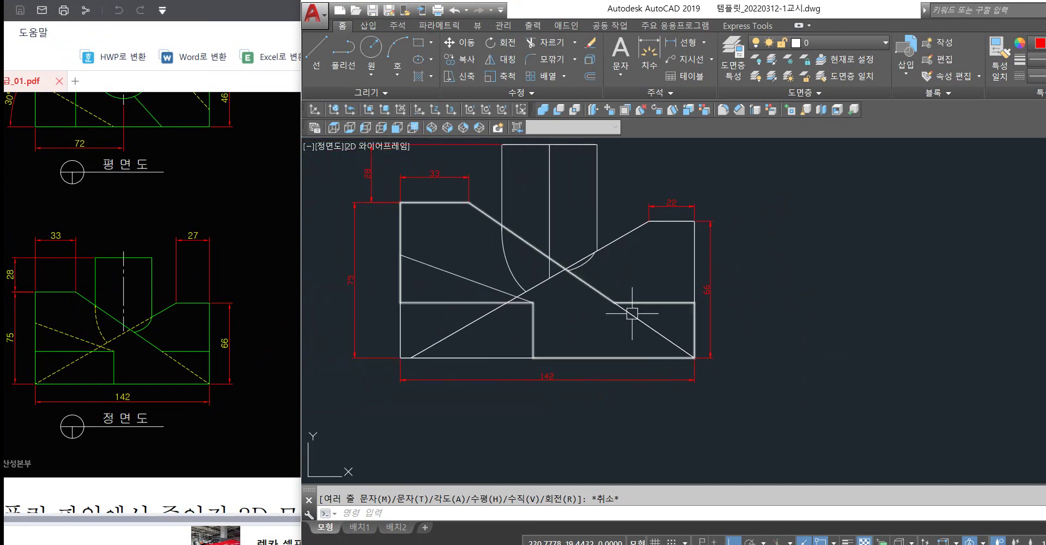
key("ctrl+1")
left_click(619, 293)
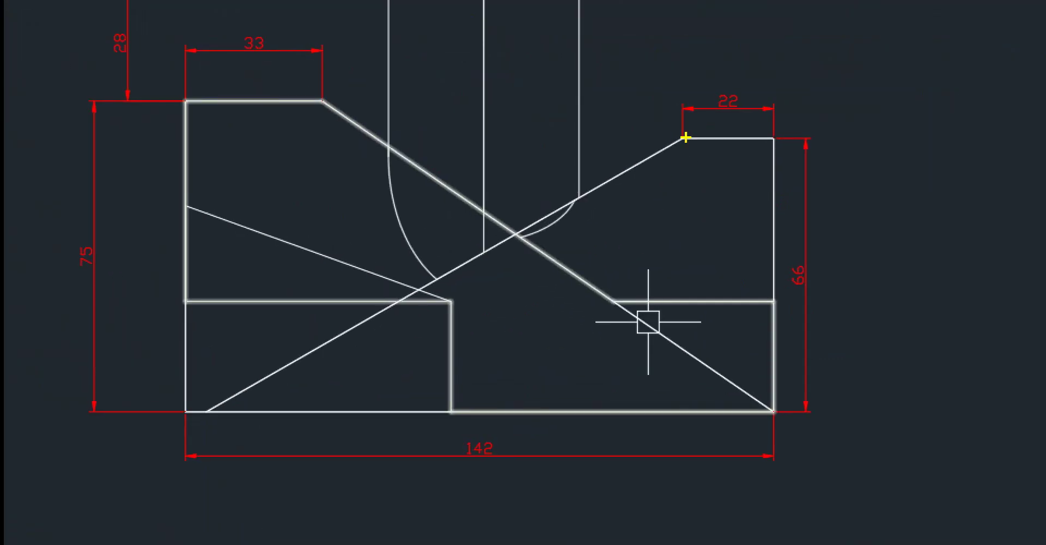
mouse_move(686, 137)
left_mouse_down("shift")
mouse_move(545, 207)
mouse_move(241, 398)
mouse_move(198, 413)
left_mouse_up("shift")
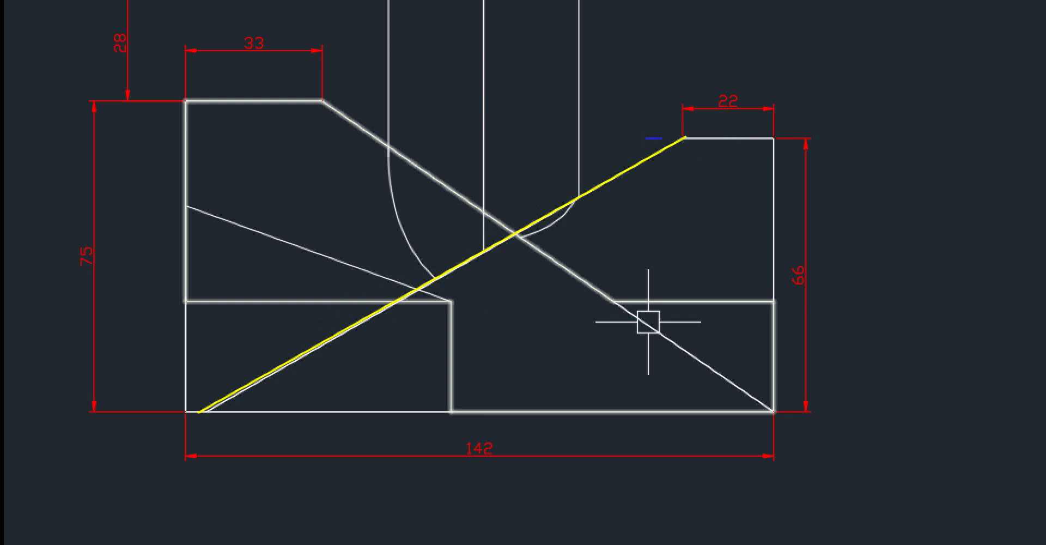
left_click_drag(662, 138, 771, 137, "shift")
mouse_move(646, 138)
left_mouse_down("shift")
mouse_move(192, 374)
mouse_move(181, 394)
left_mouse_up("shift")
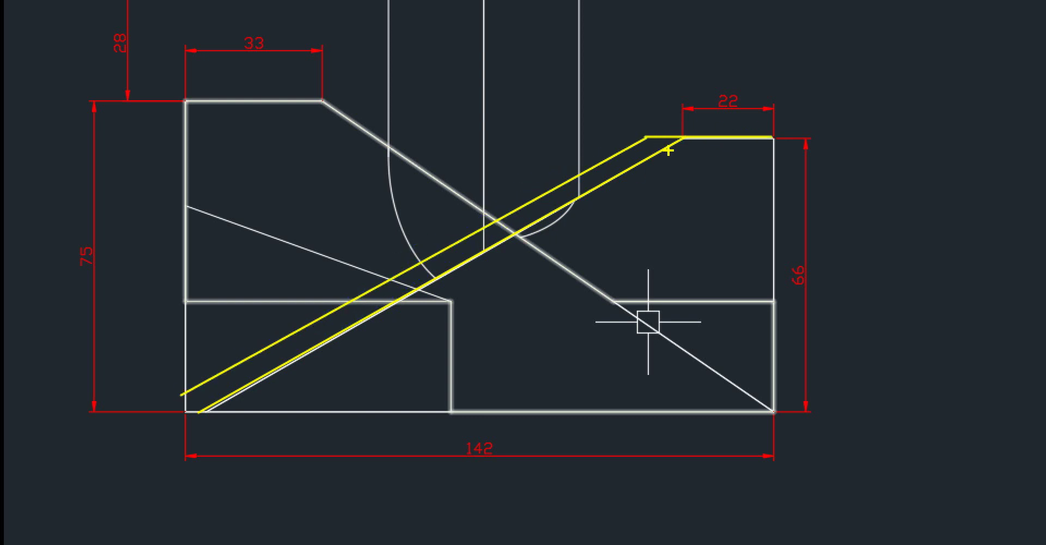
mouse_move(657, 152)
left_mouse_down("shift")
mouse_move(612, 152)
mouse_move(608, 172)
left_mouse_up("shift")
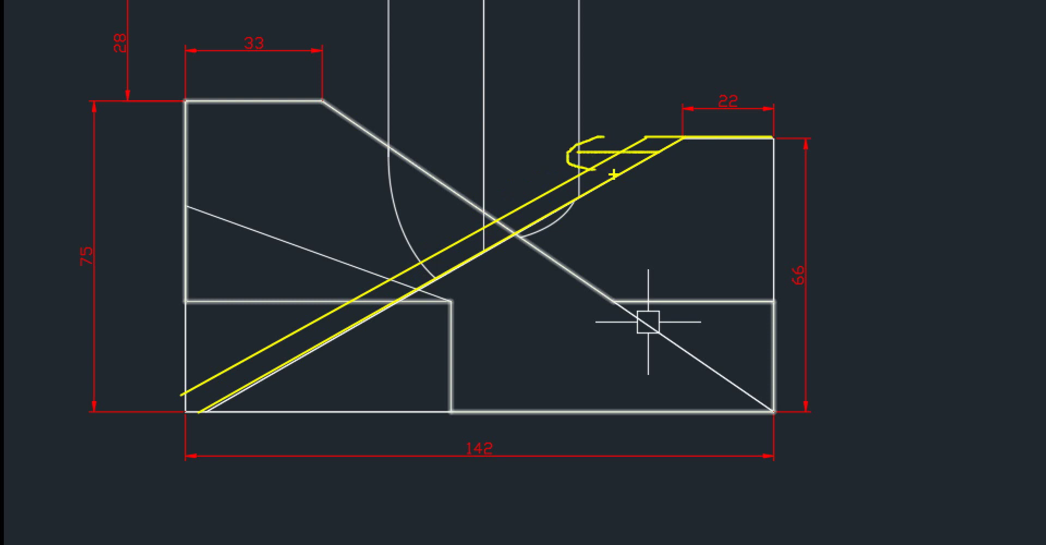
mouse_move(531, 214)
left_mouse_down()
mouse_move(507, 180)
mouse_move(473, 178)
left_mouse_up()
left_click_drag(474, 146, 534, 146, "shift")
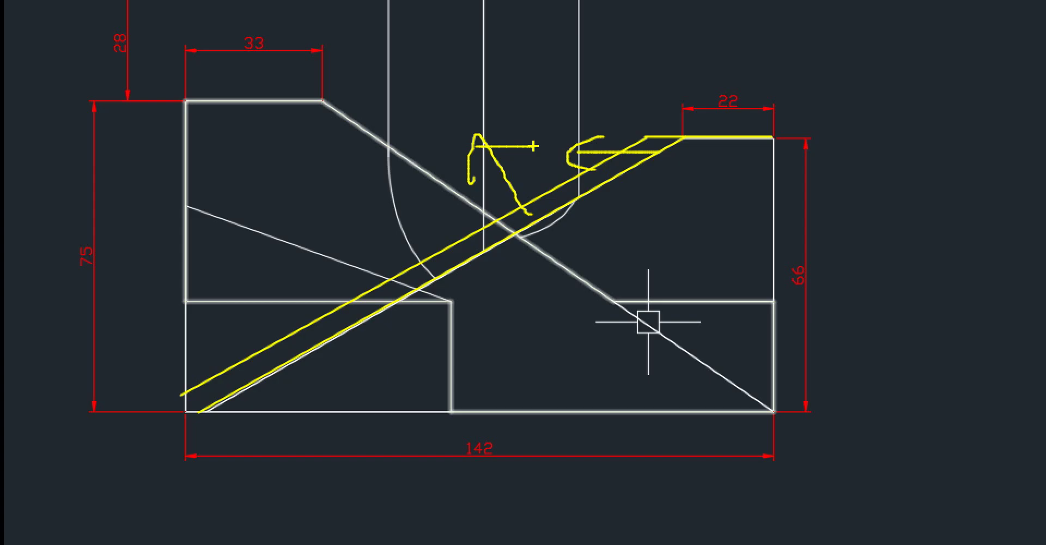
key("Escape")
Shade the model with the Conceptual visual style and examine the sloped face adjoining the short flat upper edge in 3D.
type("s")
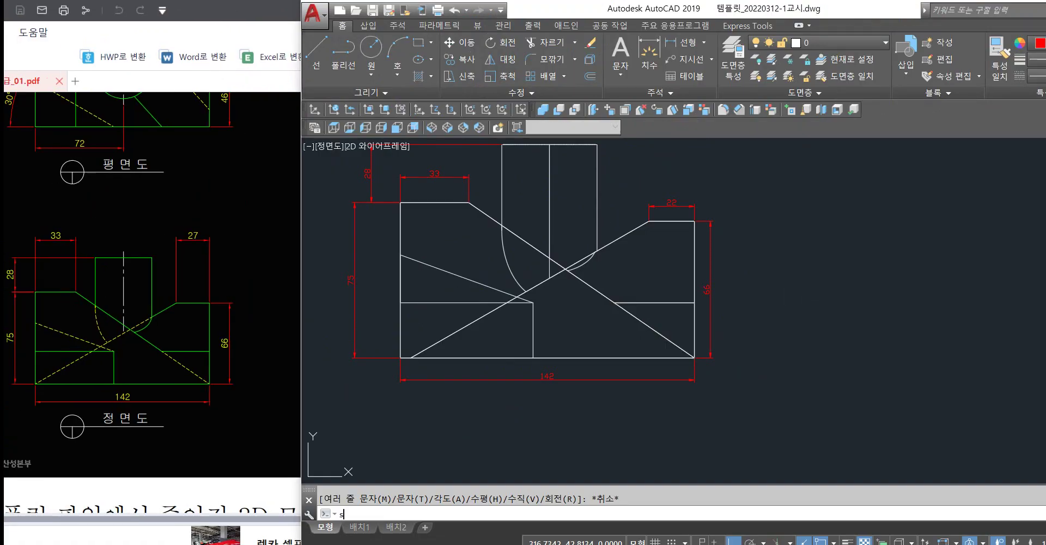
type("ha")
key("Return")
type("c")
key("Return")
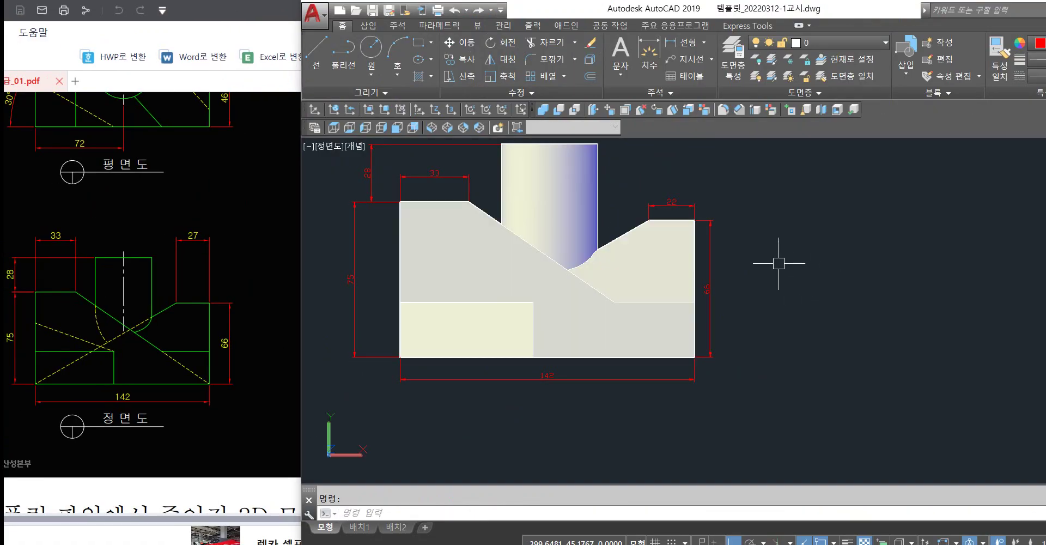
middle_click_drag(779, 263, 791, 279, "shift")
scroll(610, 159, "up", 3)
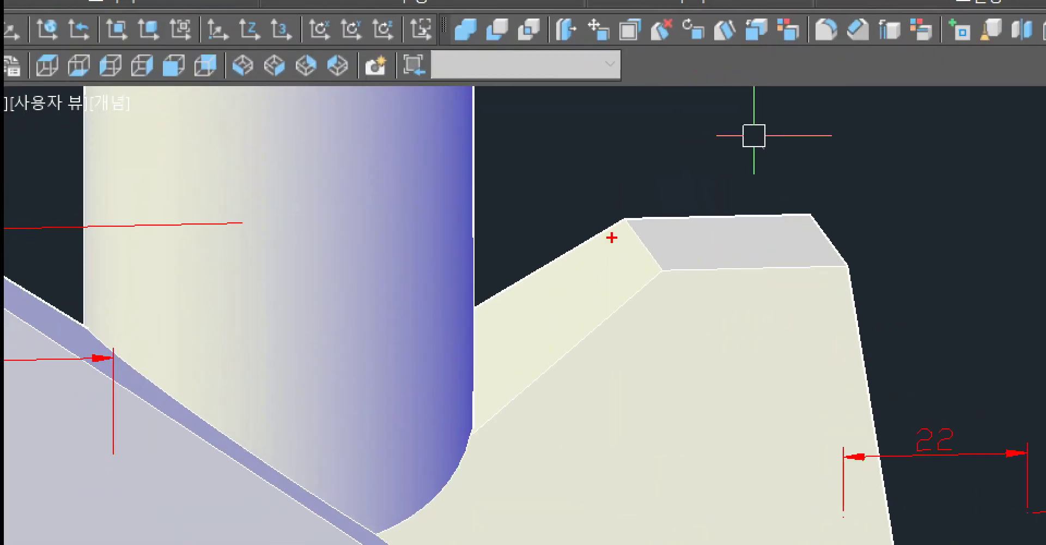
left_click_drag(621, 220, 648, 274)
left_click_drag(587, 255, 615, 303)
left_click_drag(554, 269, 584, 318)
left_click_drag(518, 295, 535, 312)
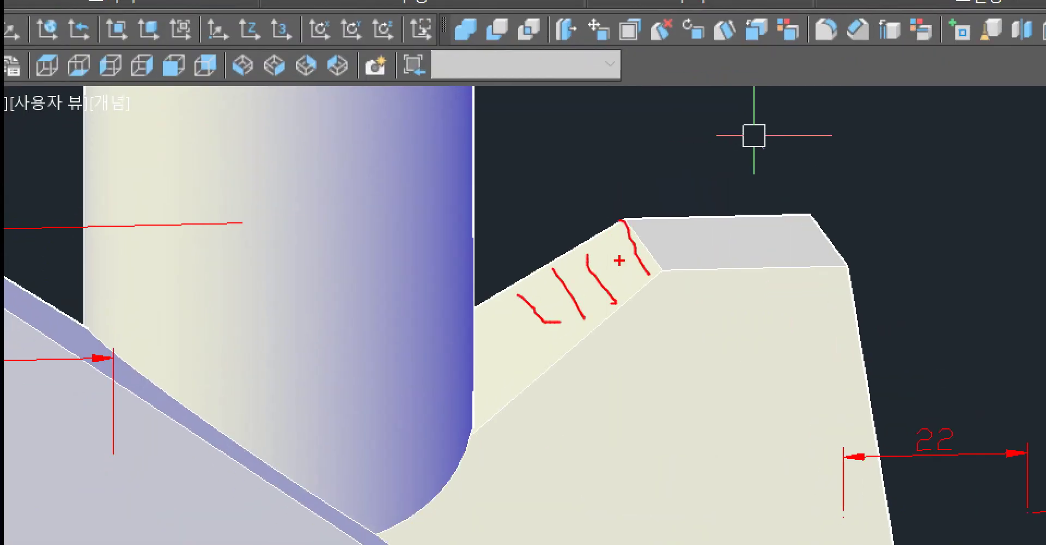
mouse_move(619, 261)
left_mouse_down()
mouse_move(493, 262)
mouse_move(512, 289)
left_mouse_up()
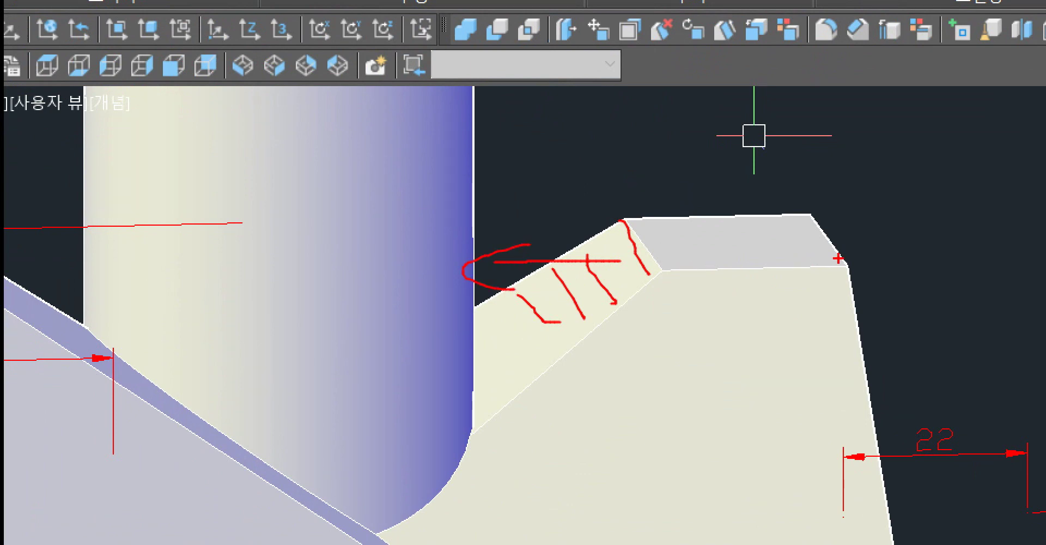
mouse_move(838, 258)
left_mouse_down()
mouse_move(610, 260)
mouse_move(636, 279)
left_mouse_up()
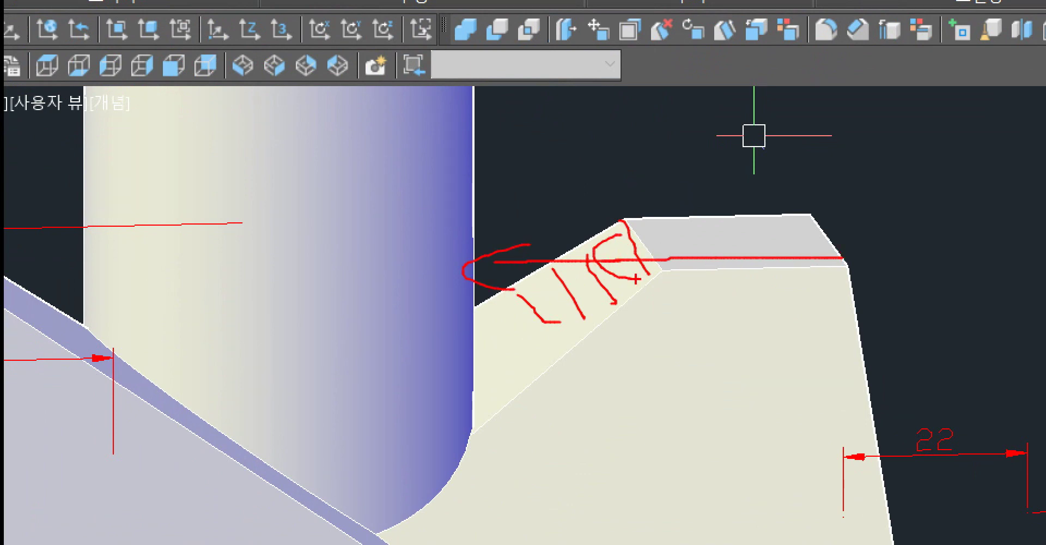
Return to 2D wireframe and move the sloped face horizontally toward the cylinder so the flat upper-right edge becomes 27 long.
type("sha")
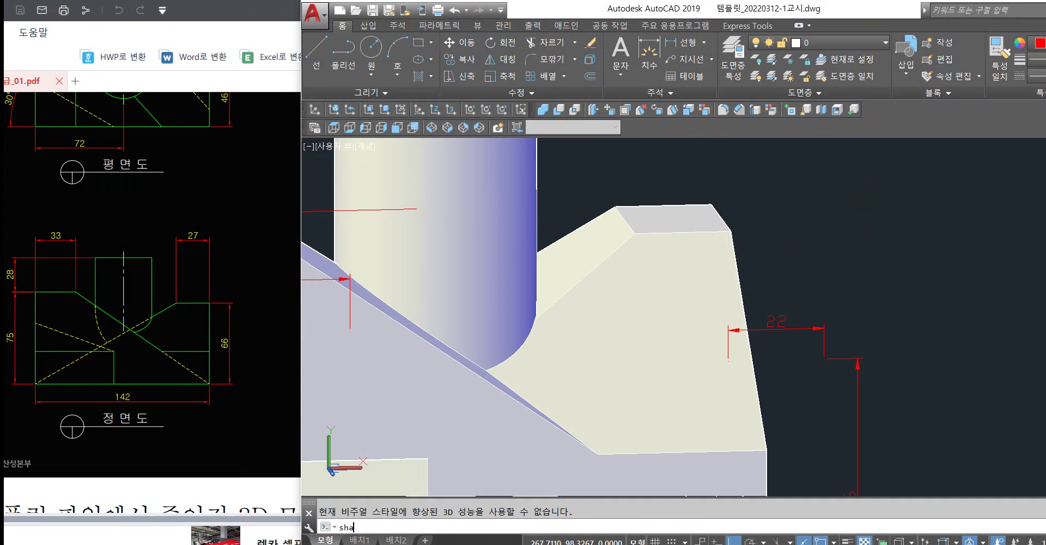
key("Return")
type("2")
key("Return")
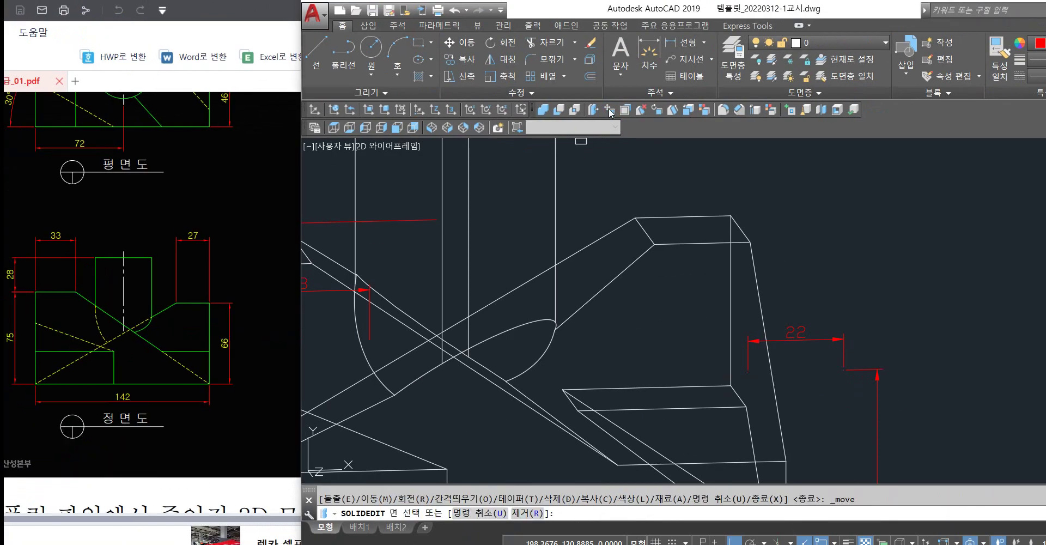
left_click(597, 263)
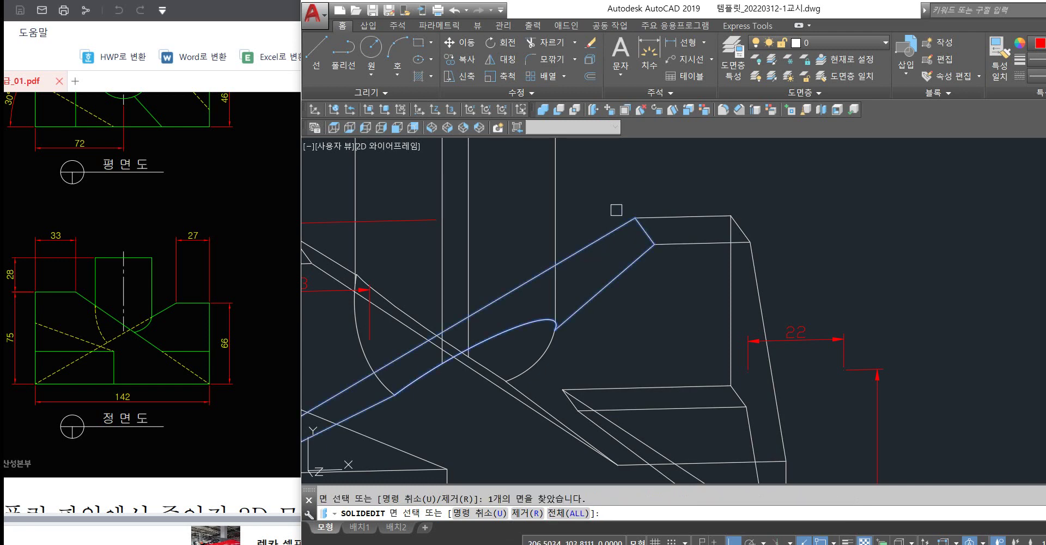
key("Return")
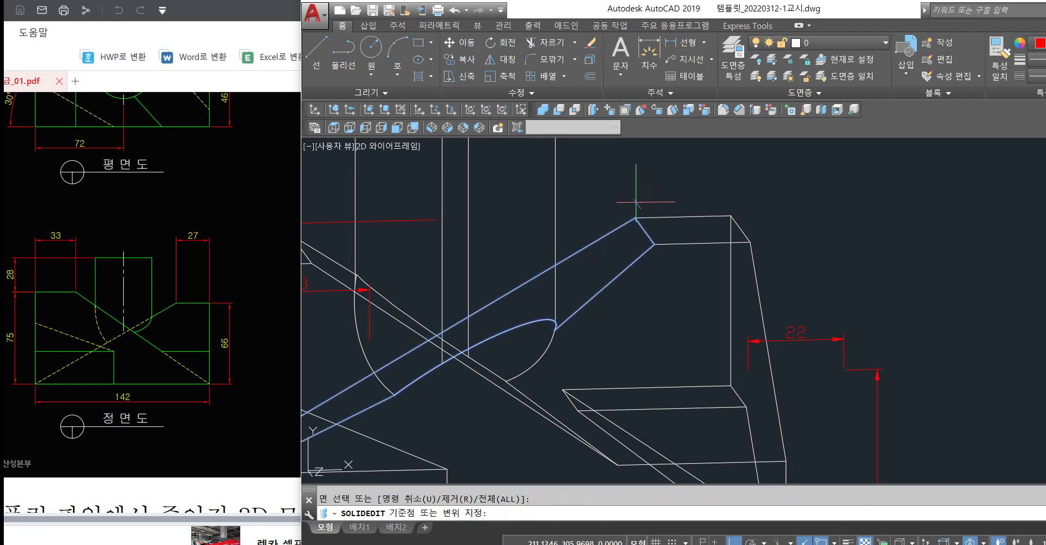
left_click(635, 217)
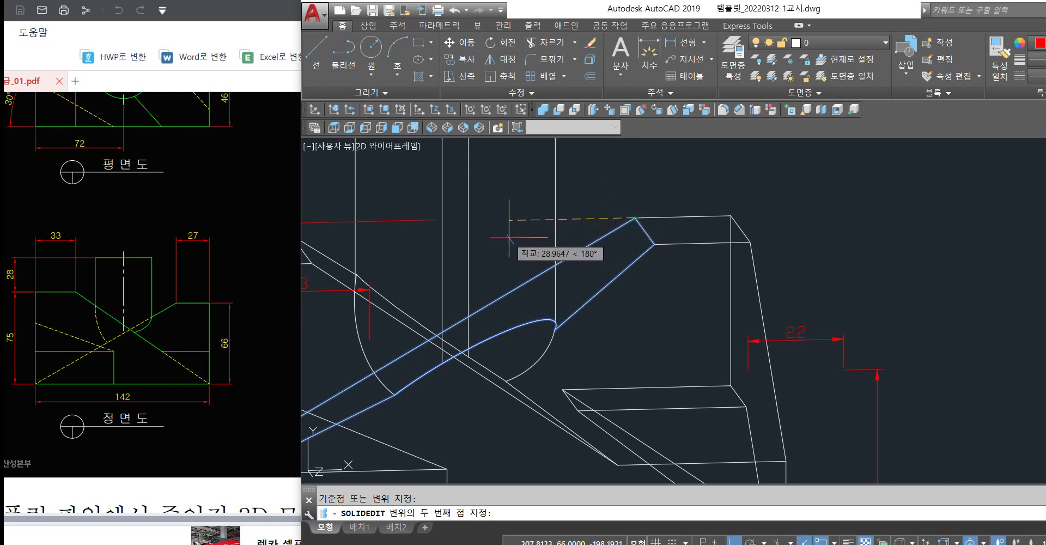
key("Return")
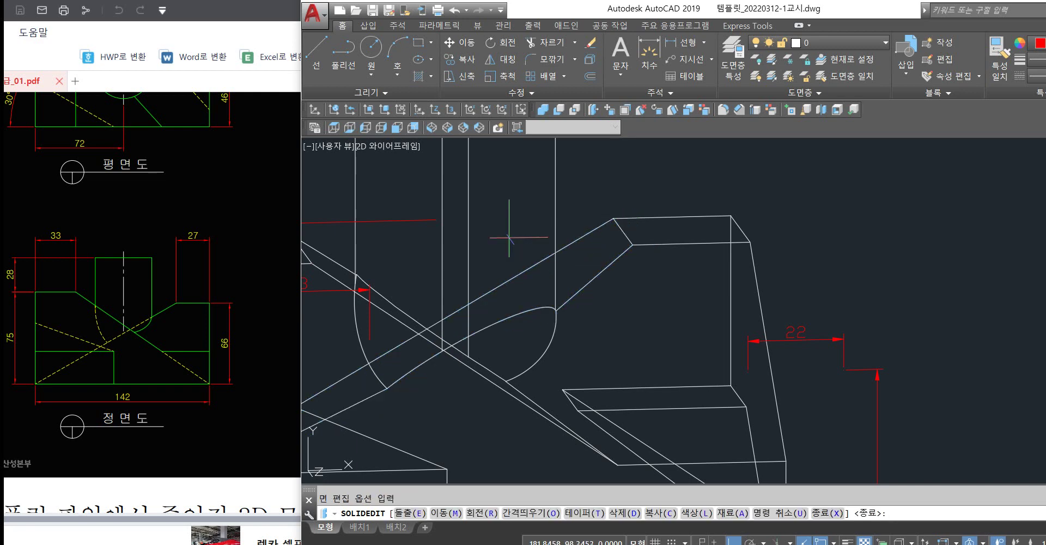
key("Escape")
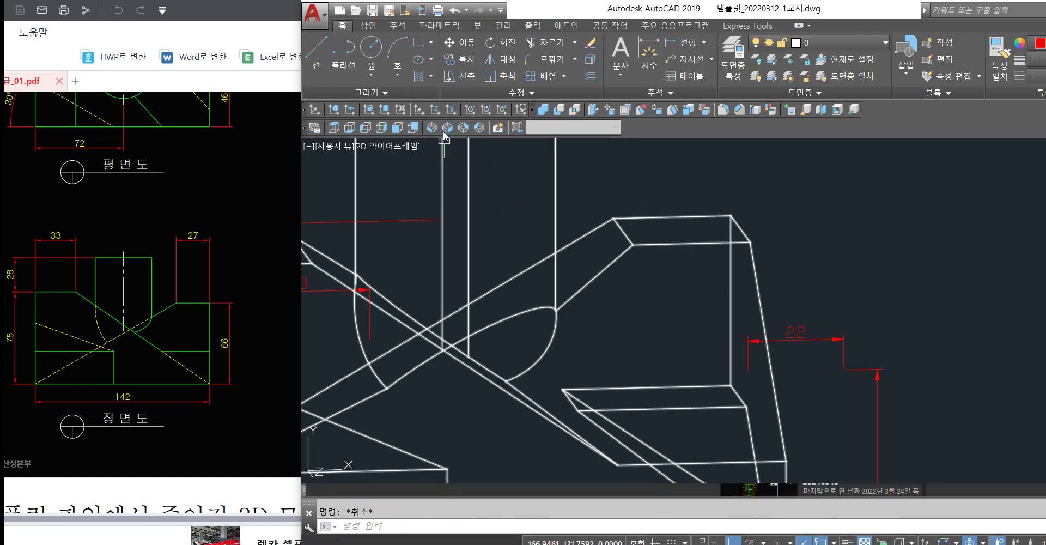
In the front view, place a linear dimension between the exact endpoints of the lengthened flat upper-right edge.
left_click(398, 128)
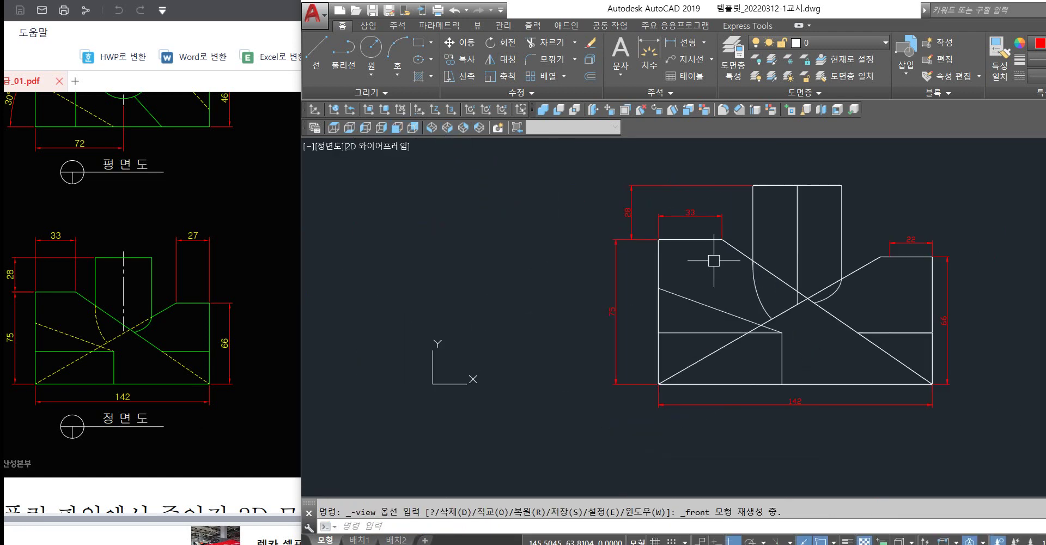
scroll(888, 226, "up", 4)
type("dli")
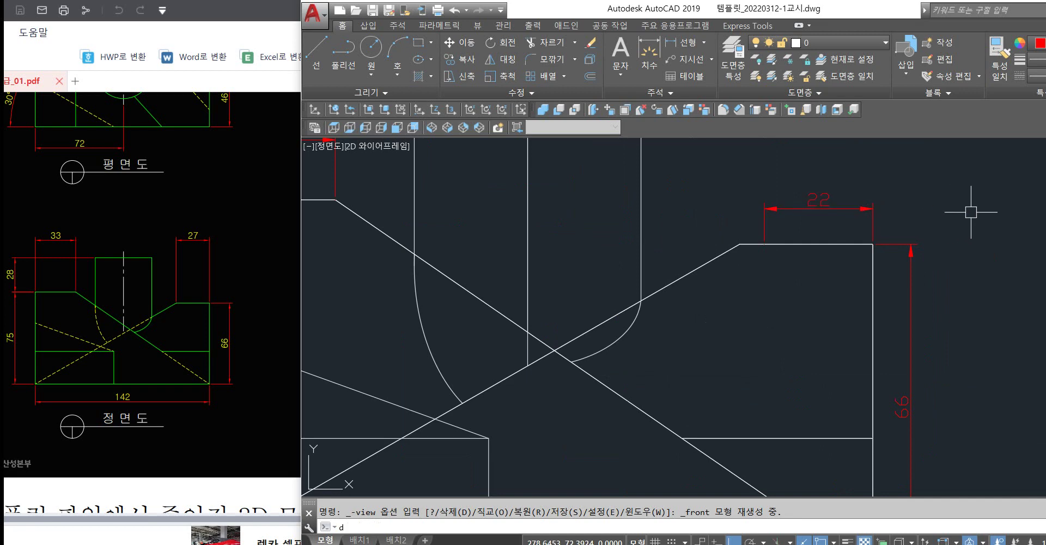
key("Return")
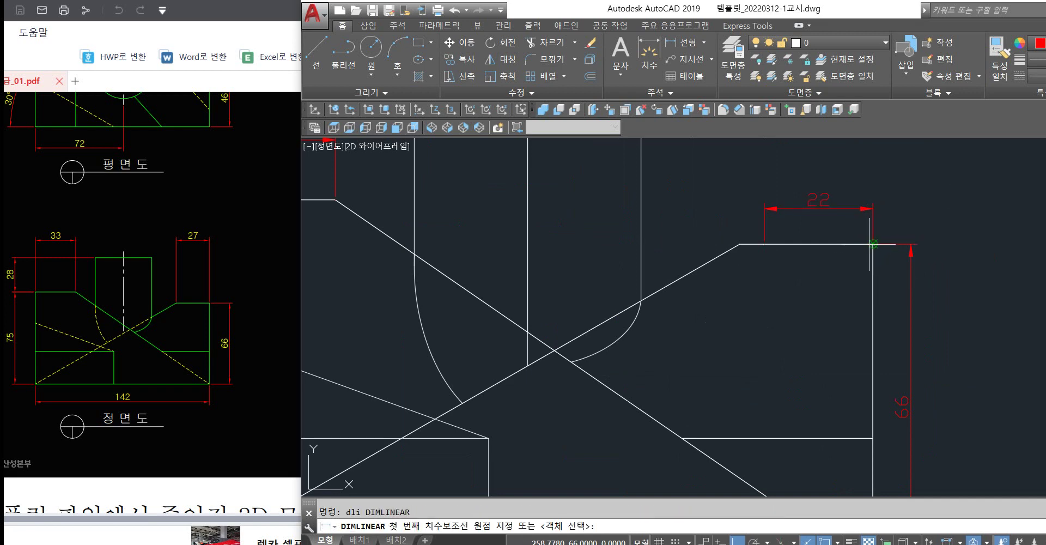
left_click(873, 243)
left_click(740, 244)
left_click(796, 182)
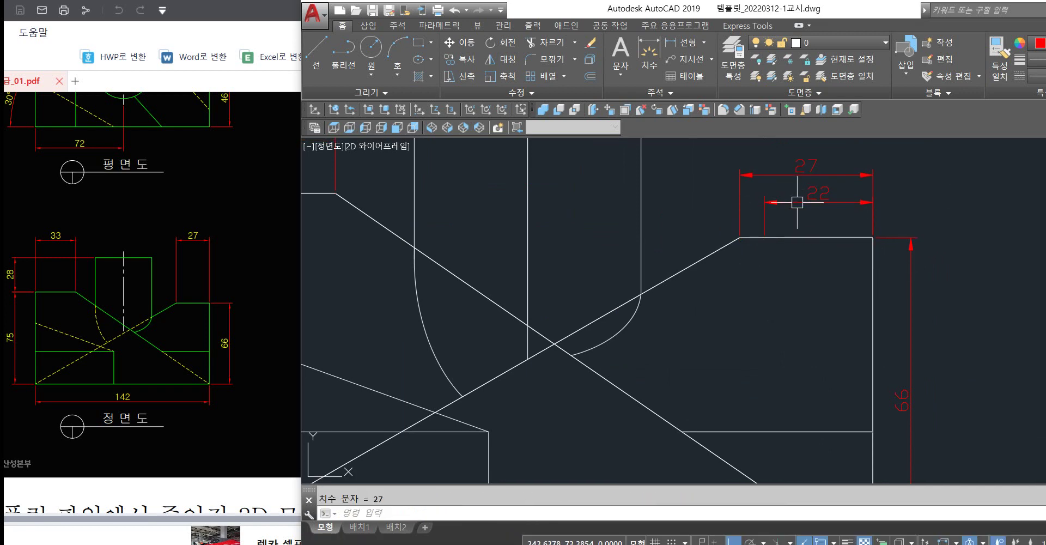
left_click(174, 320)
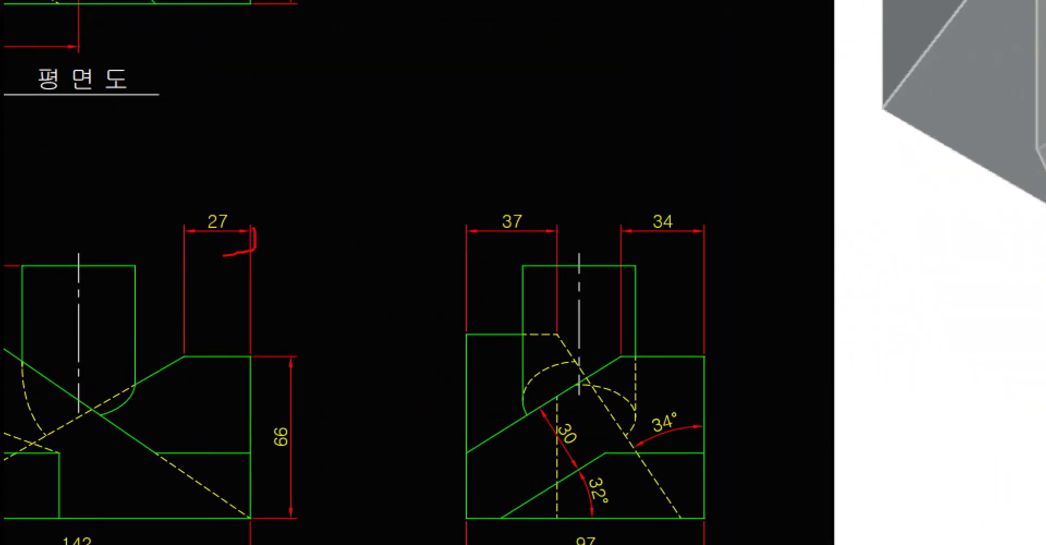
left_click_drag(224, 256, 246, 280)
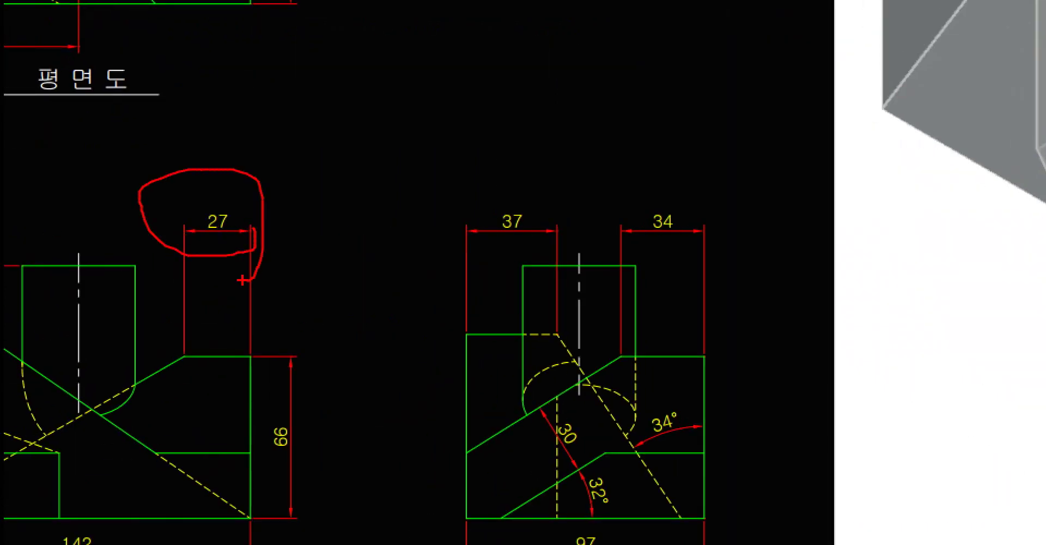
key("Escape")
Delete all seven checking dimensions around the front view of the model.
left_click(937, 245)
scroll(772, 284, "down", 2)
scroll(772, 284, "down", 2)
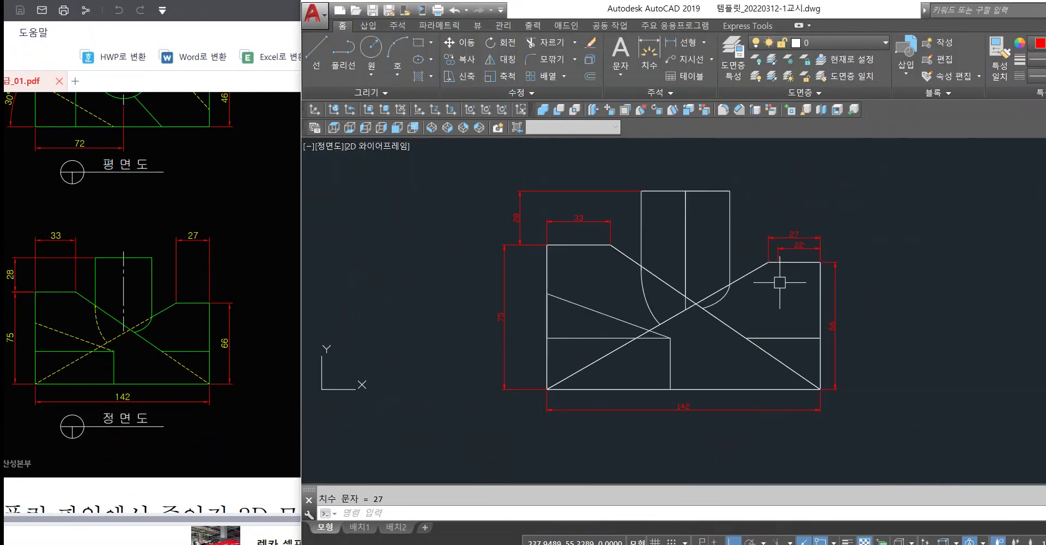
left_click(845, 222)
left_click(798, 243)
left_click(835, 267)
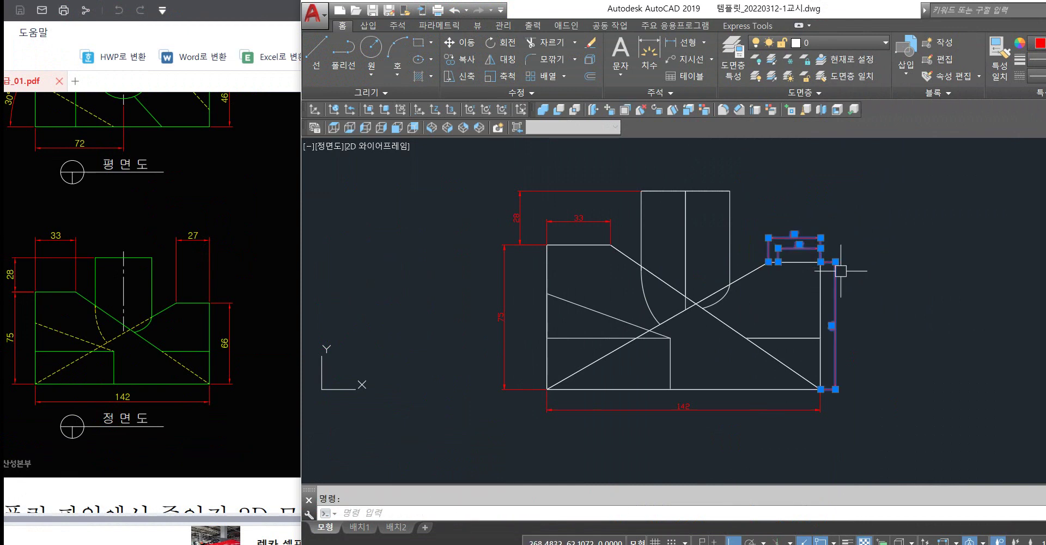
left_click(742, 408)
left_click(502, 319)
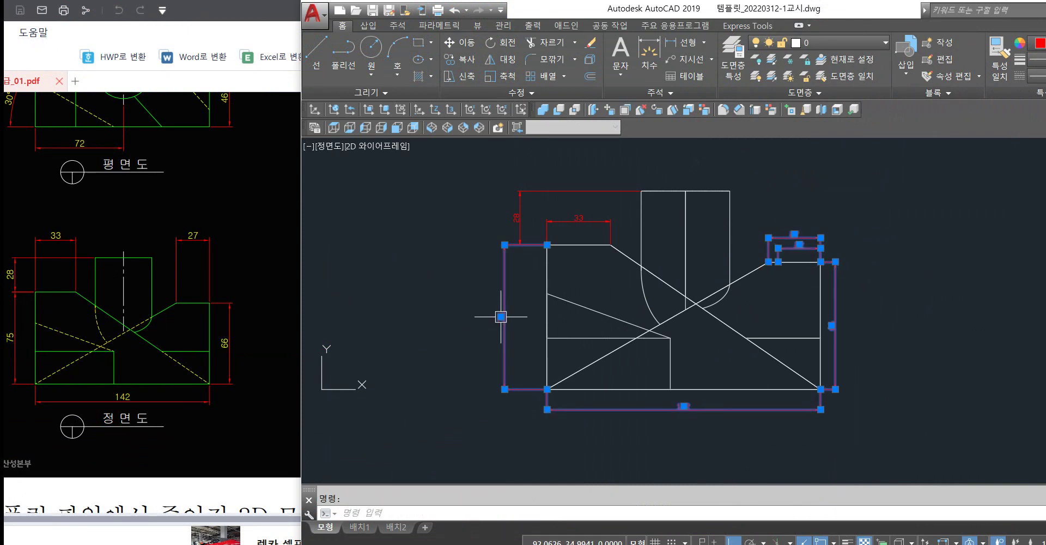
left_click(577, 221)
left_click(561, 191)
key("Delete")
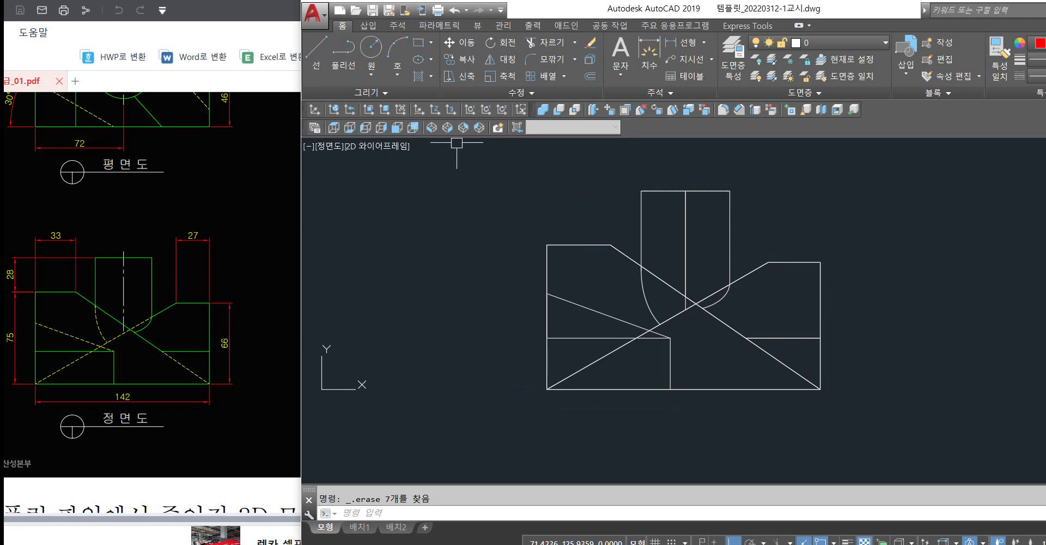
Switch the model to its right-side view and bring the PDF's right-side drawing beside it for comparison.
left_click(381, 127)
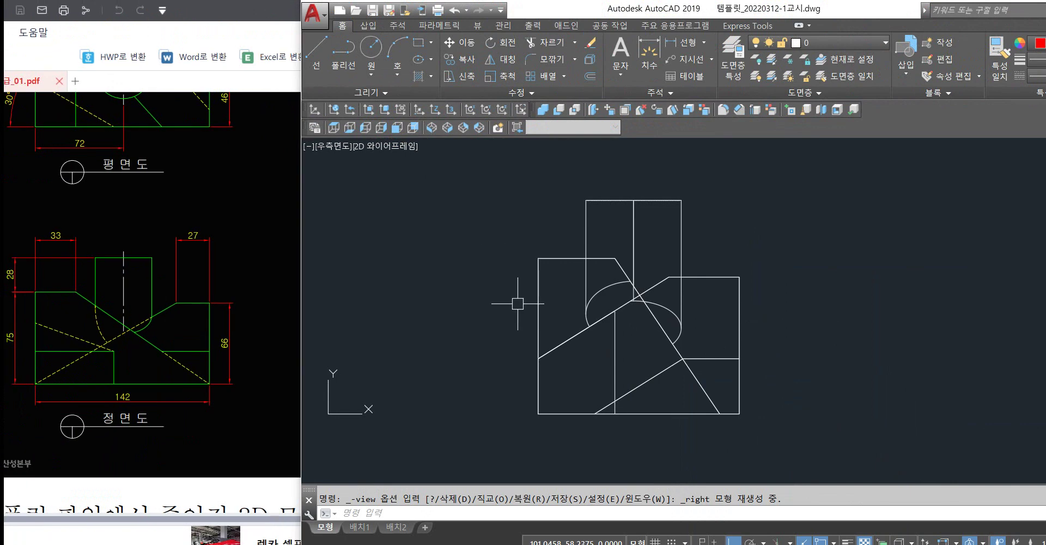
left_click(186, 378)
mouse_move(588, 184)
left_mouse_down()
mouse_move(427, 175)
mouse_move(427, 164)
left_mouse_up()
left_click(934, 187)
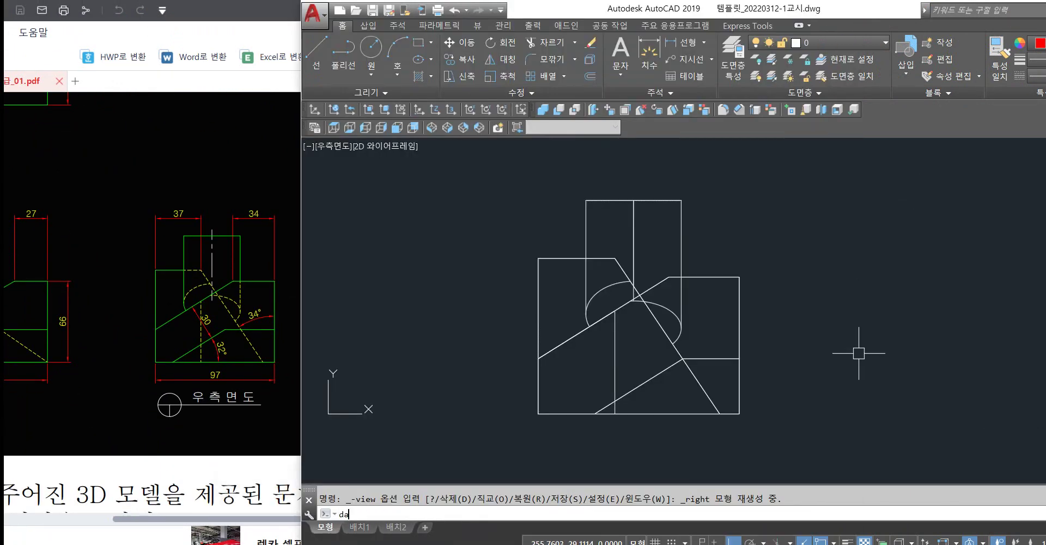
Place angular dimensions between the steep sloped edge and the vertical right edge, and between the lower sloped edge and the base.
key("Return")
scroll(750, 433, "up", 2)
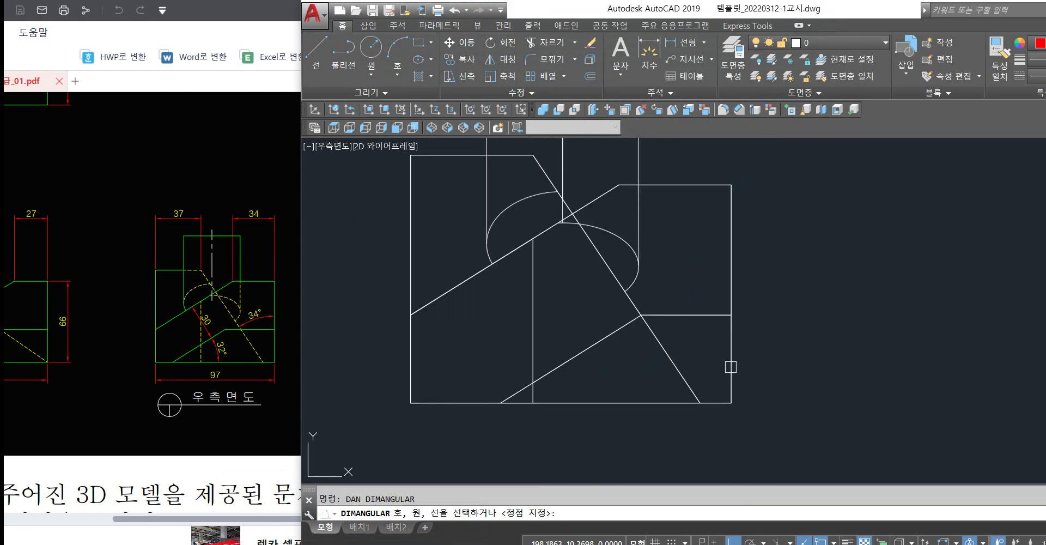
left_click(731, 366)
left_click(672, 363)
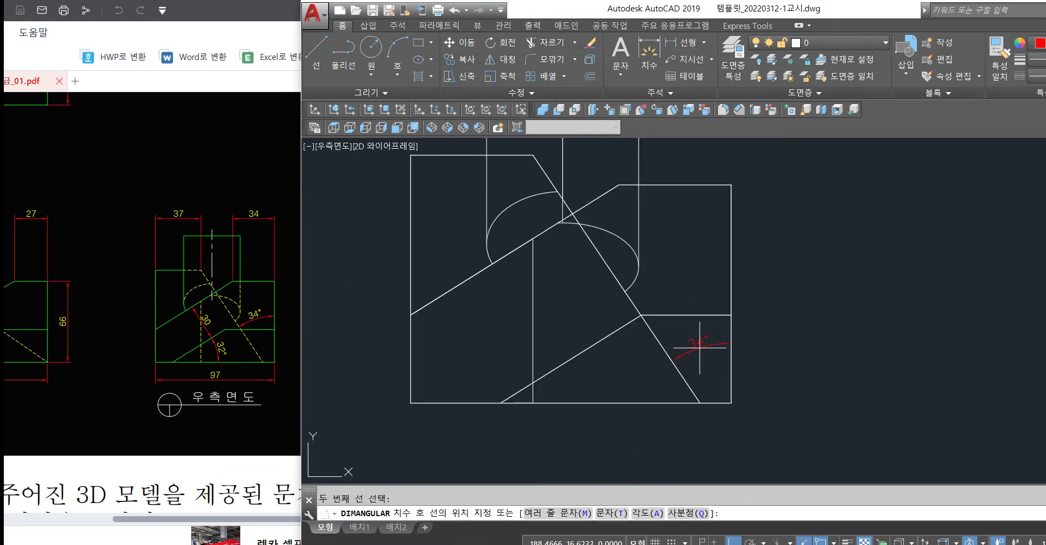
left_click(691, 351)
key("Return")
left_click(580, 356)
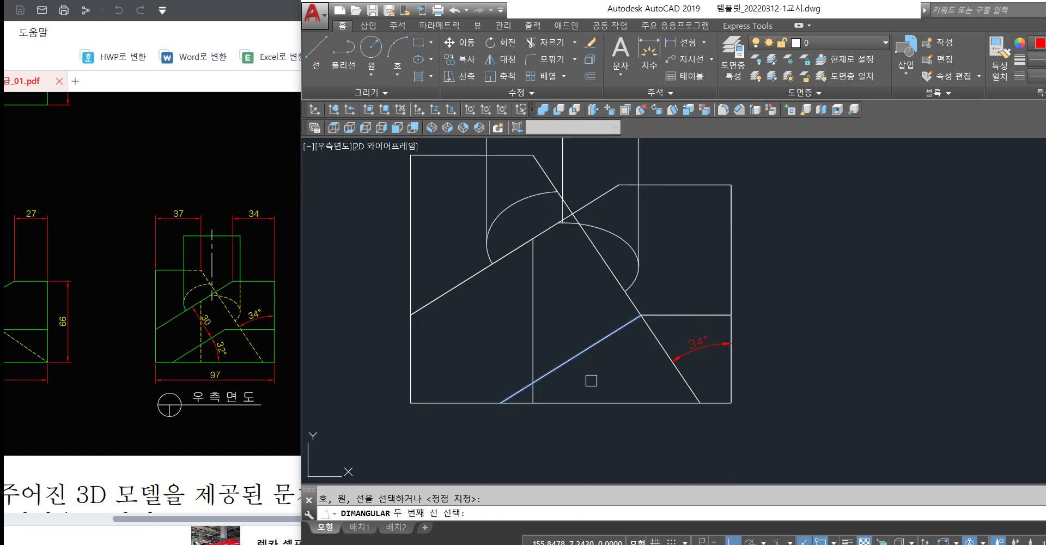
left_click(596, 403)
left_click(602, 375)
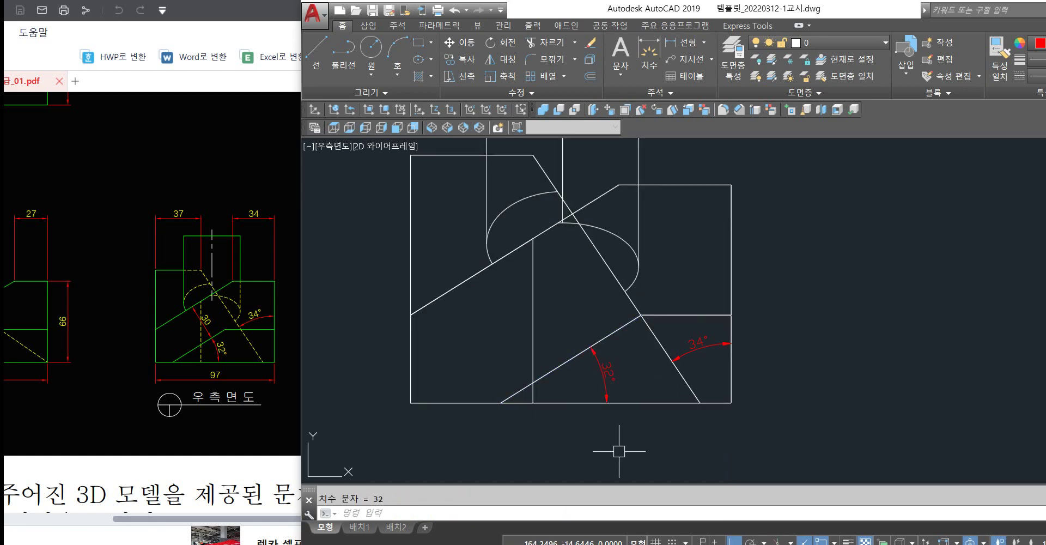
Place a linear dimension across the flat upper-right edge of the right-side view, with its dimension line above the model.
middle_click_drag(638, 322, 642, 368)
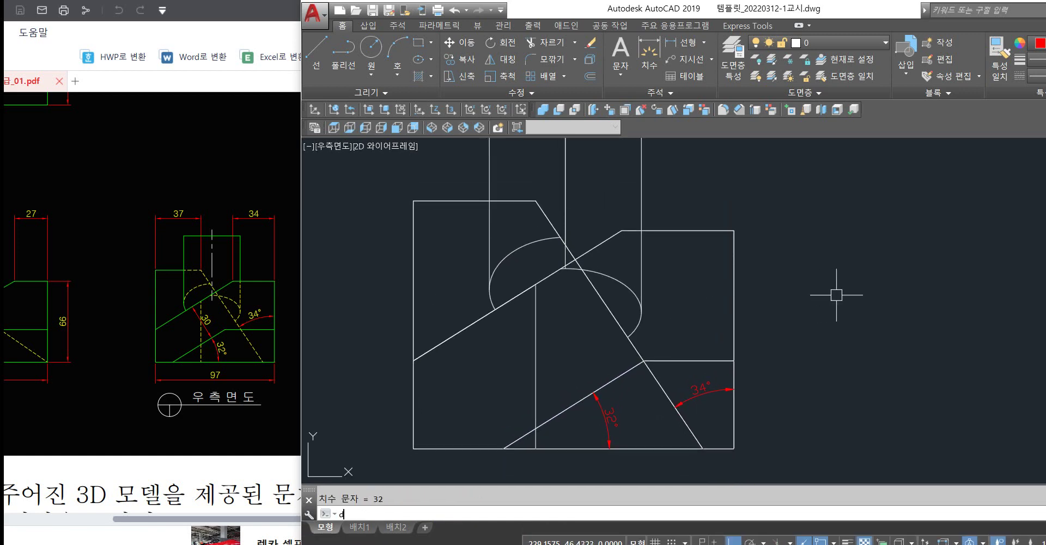
key("Return")
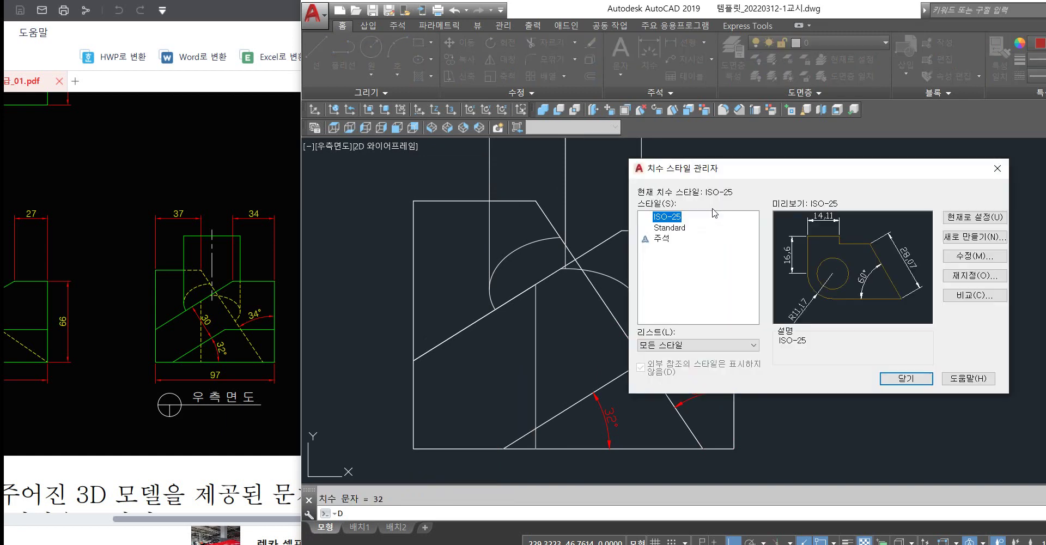
key("Escape")
type("dli")
key("Return")
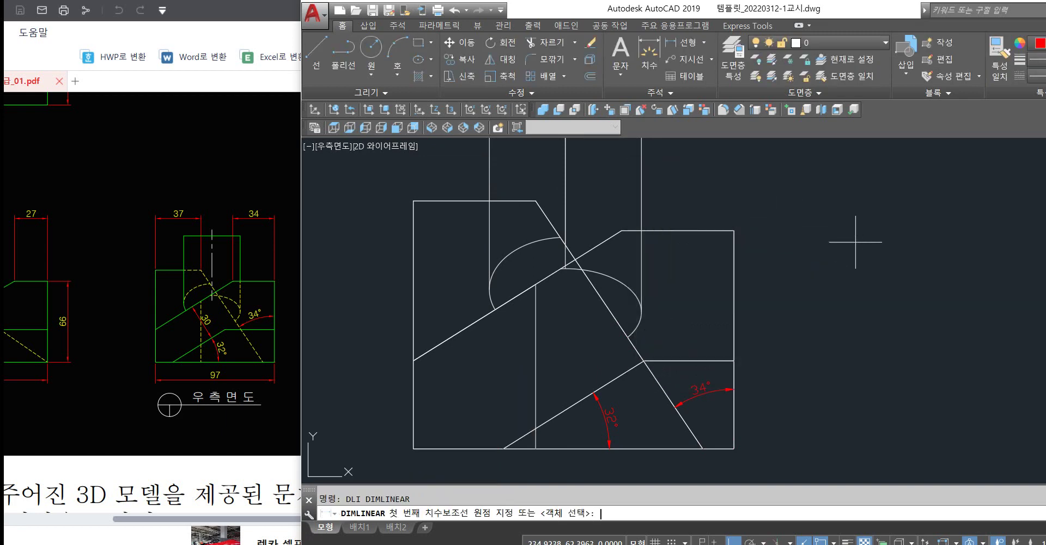
middle_click_drag(800, 219, 838, 274)
left_click(772, 285)
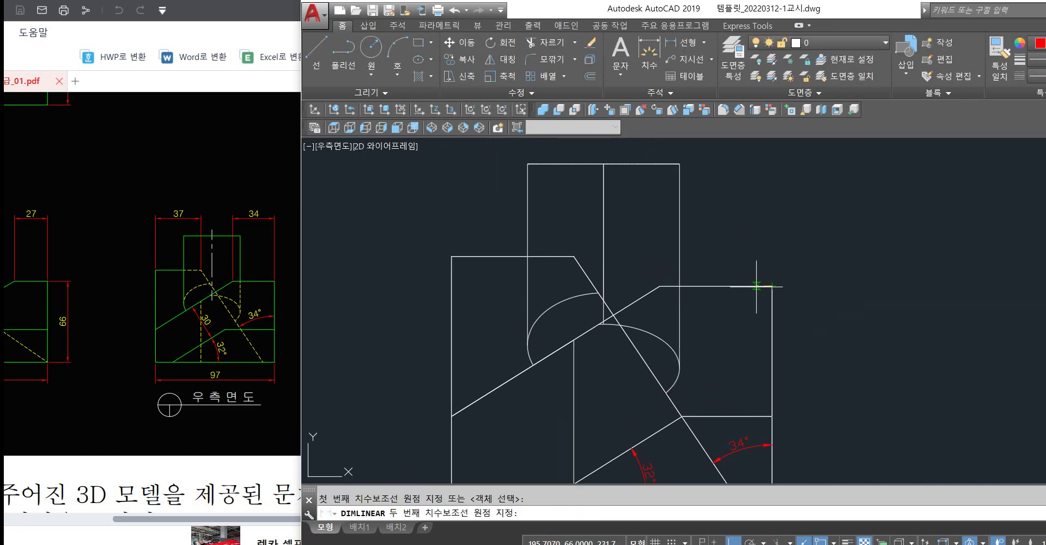
left_click(660, 285)
middle_click_drag(674, 237, 695, 308)
left_click(724, 190)
Place a linear dimension across the flat upper-left edge of the right-side view.
key("space")
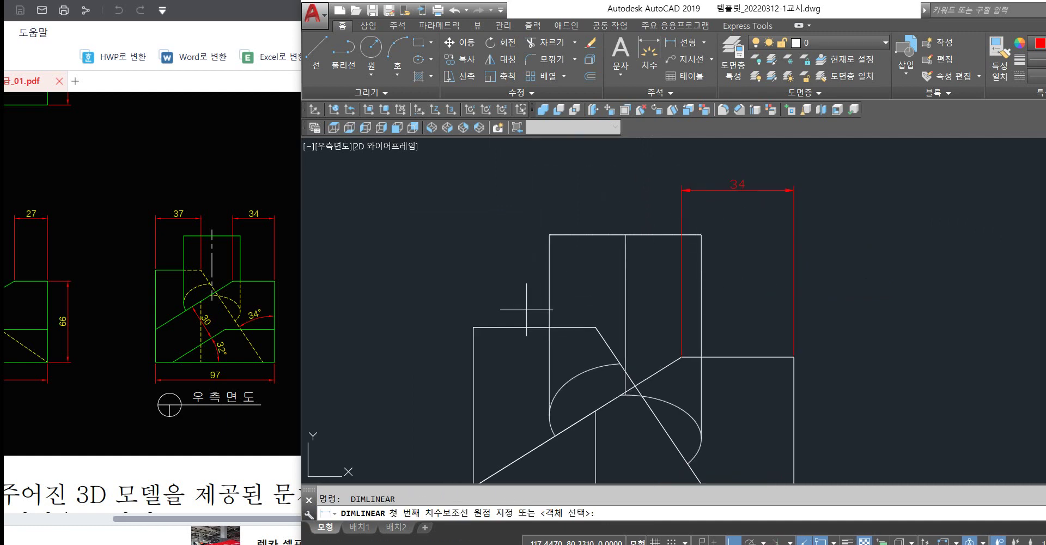
left_click(474, 326)
left_click(595, 328)
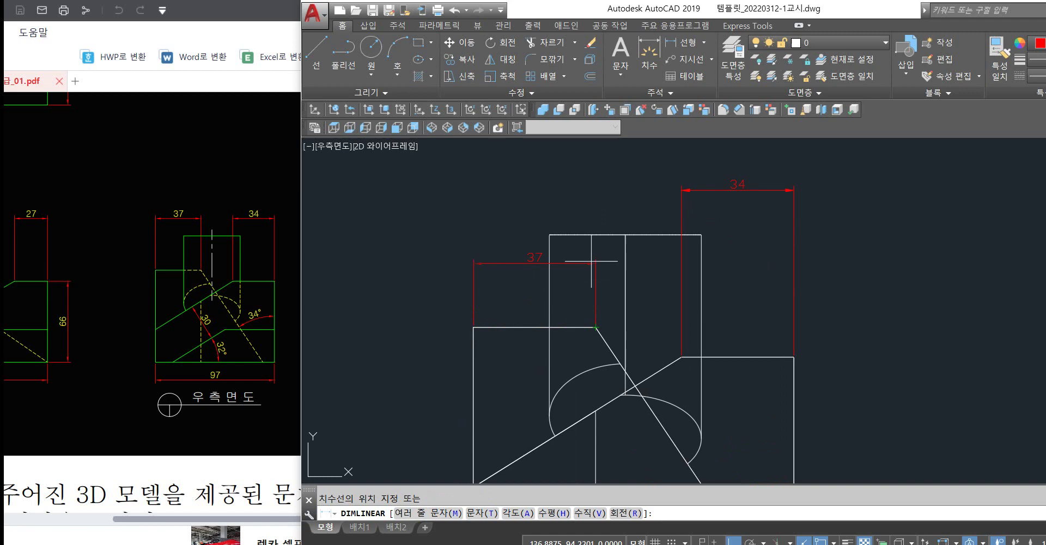
left_click(577, 204)
Delete the linear and angular checking dimensions from the right-side view.
left_click(806, 182)
left_click(621, 208)
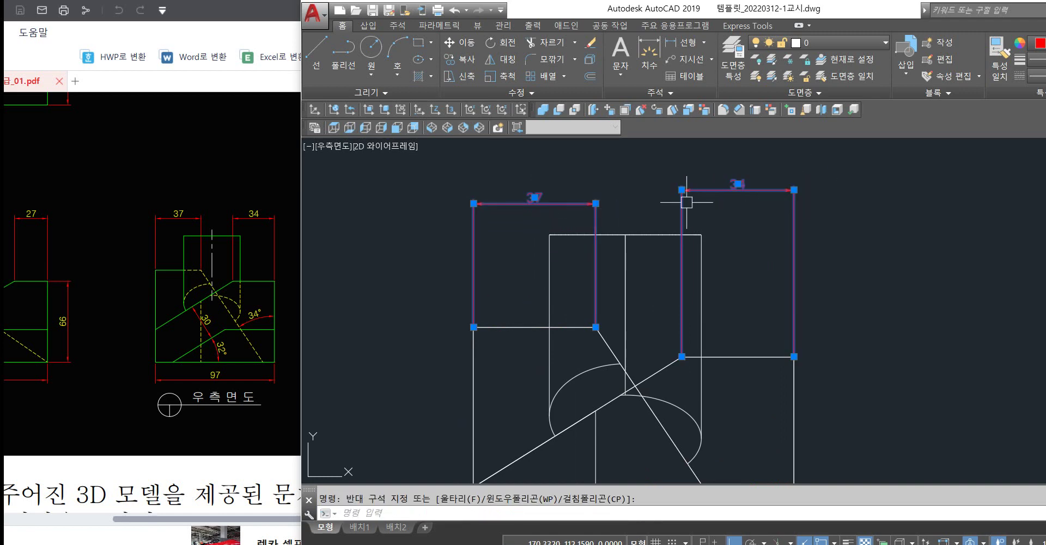
key("Delete")
Measure the perpendicular distance between the two parallel sloped edges with an aligned dimension, and delete that dimension.
scroll(656, 231, "down", 4)
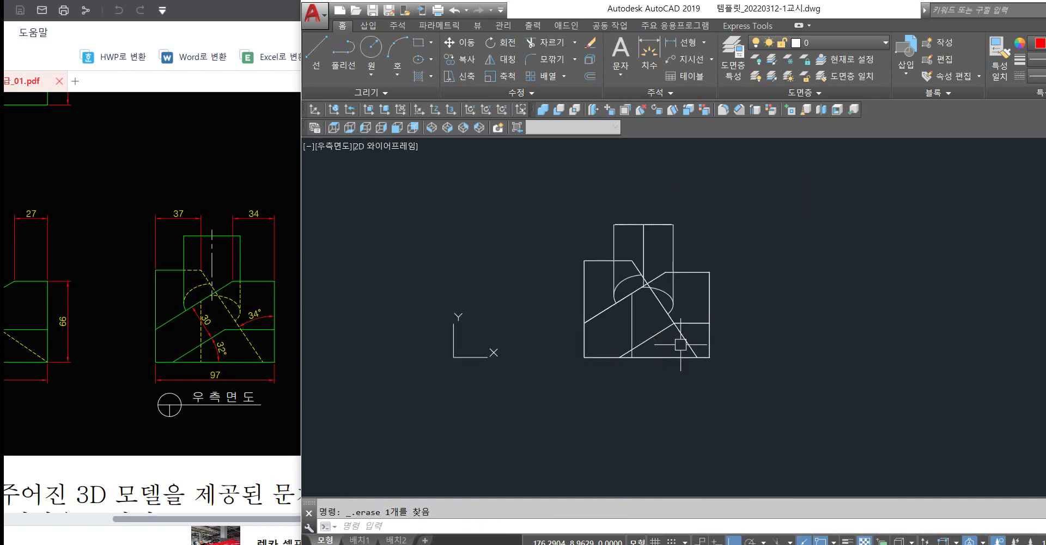
scroll(640, 342, "up", 2)
type("dal")
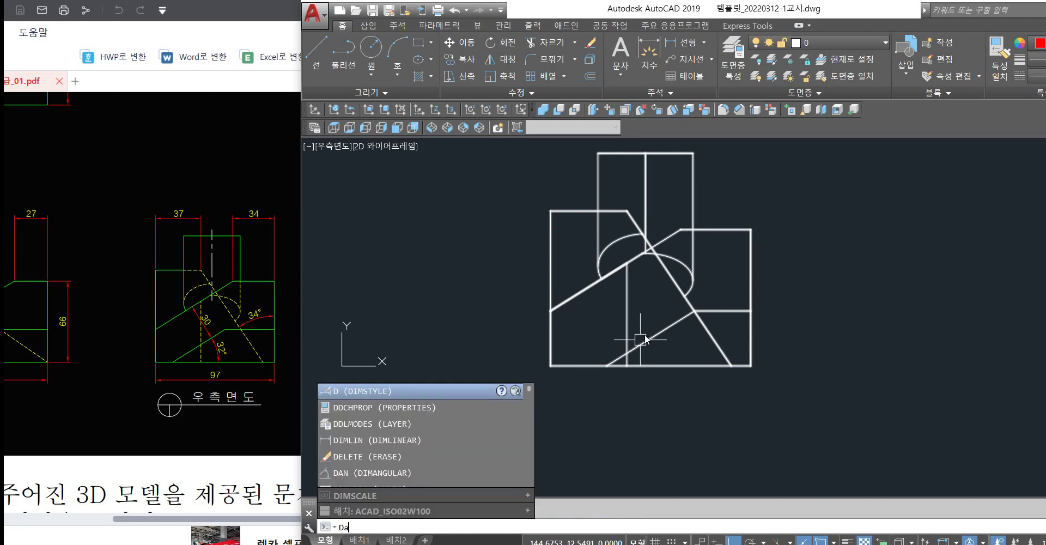
key("Return")
scroll(643, 337, "up", 4)
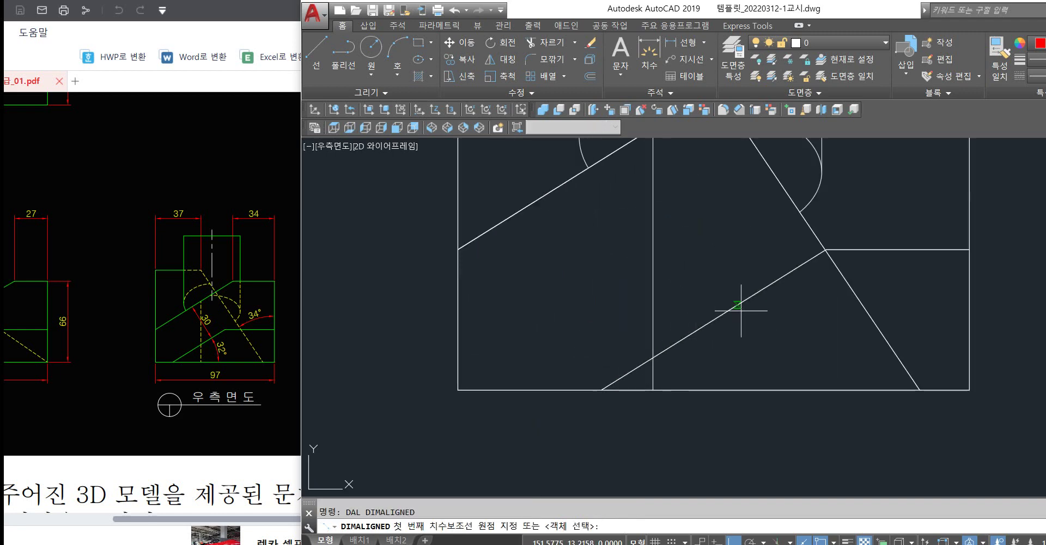
left_click(677, 342)
middle_click_drag(645, 303, 667, 351)
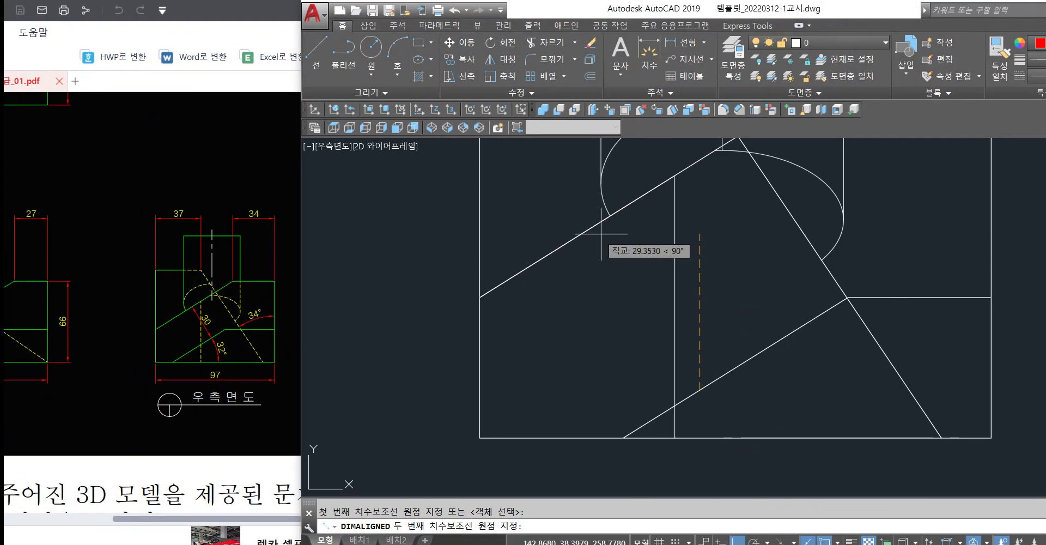
left_click(590, 226)
left_click(596, 224)
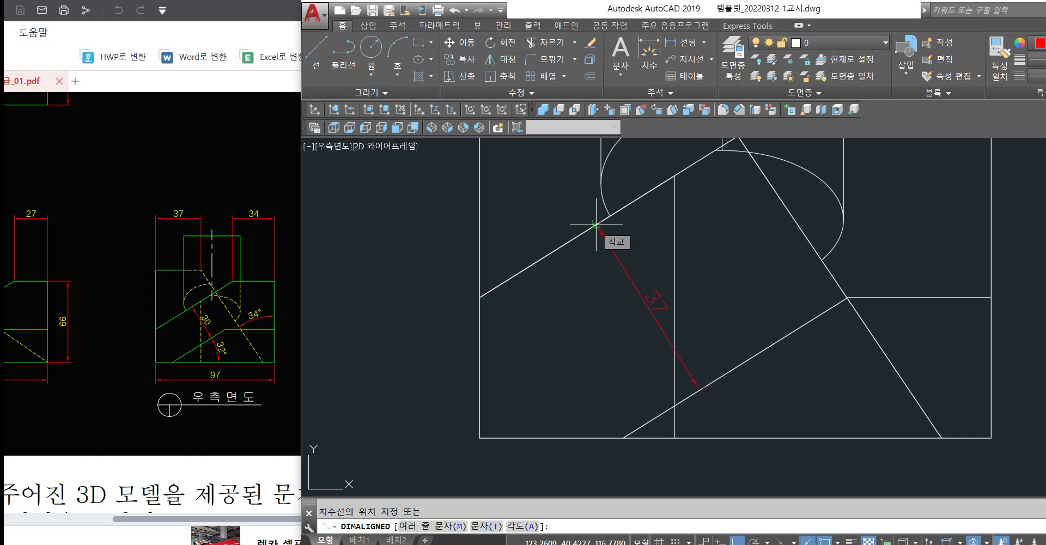
left_click(612, 233)
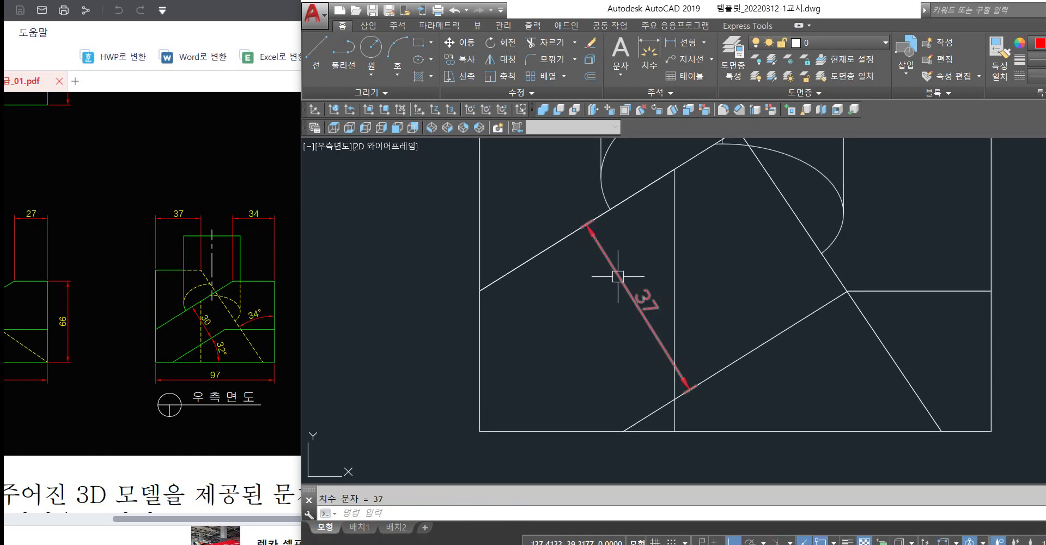
left_click(618, 276)
key("Delete")
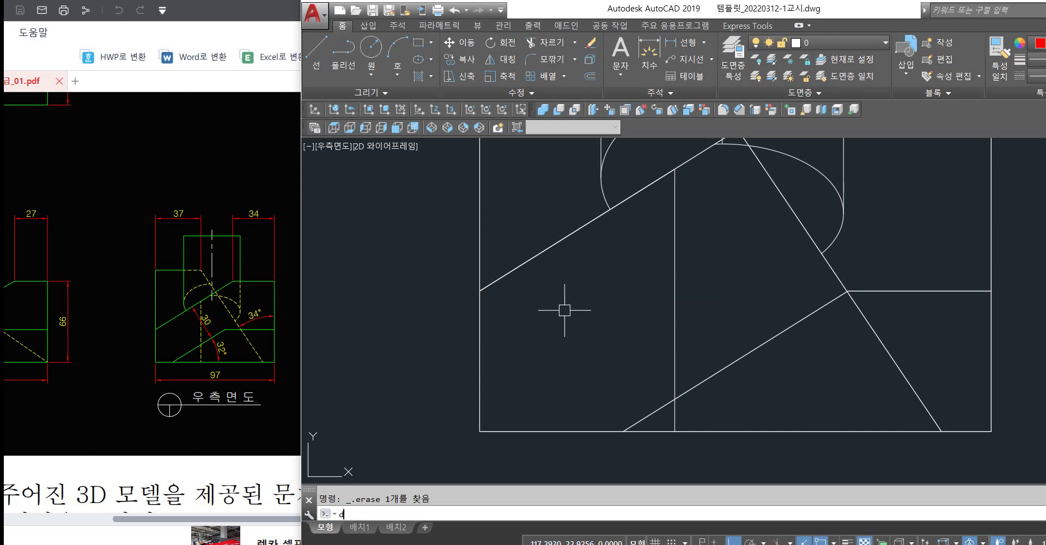
Place a rotated linear dimension between the lower and upper parallel sloped edges, with its dimension line perpendicular to them.
type("dli")
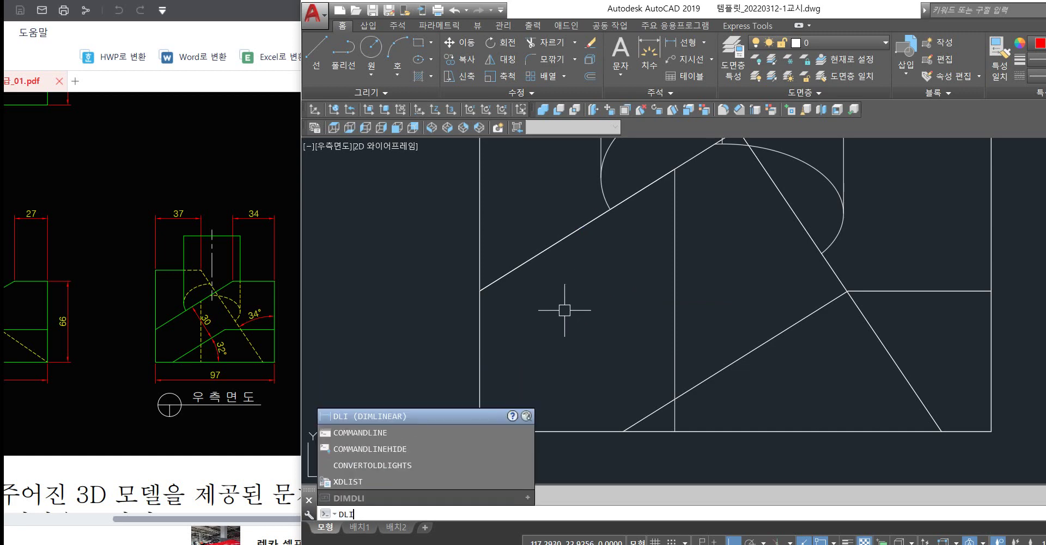
key("Return")
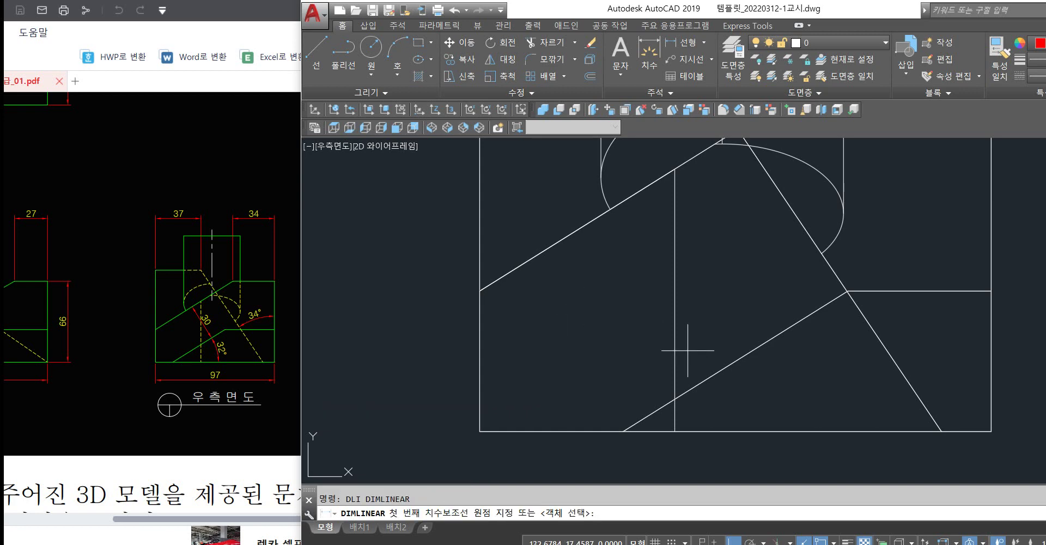
left_click(729, 364)
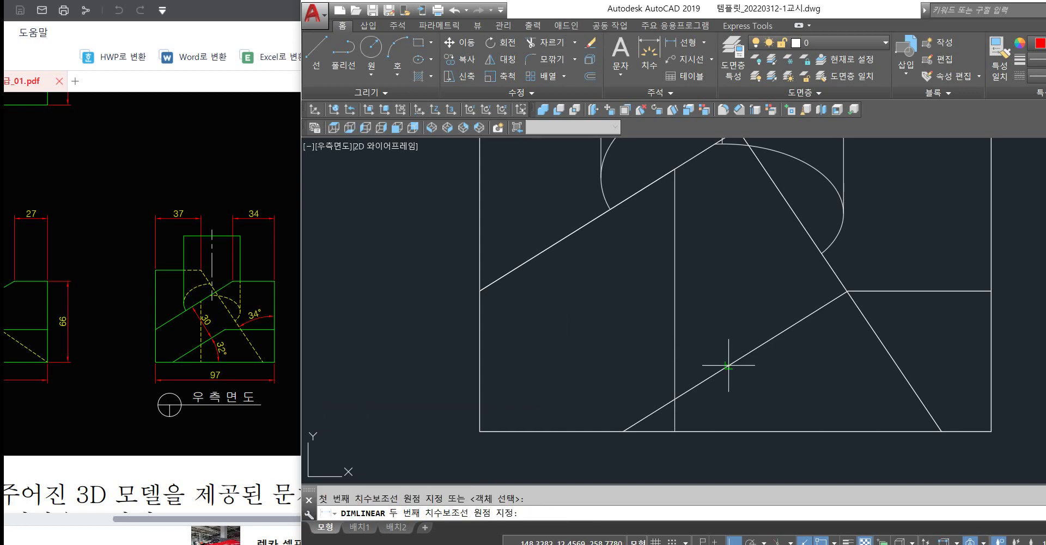
left_click(557, 242)
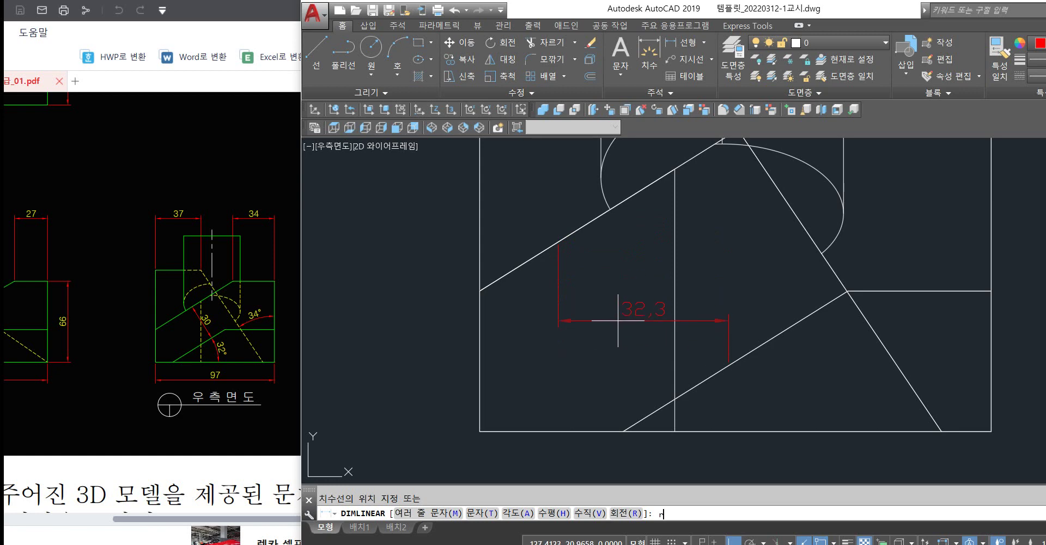
key("Return")
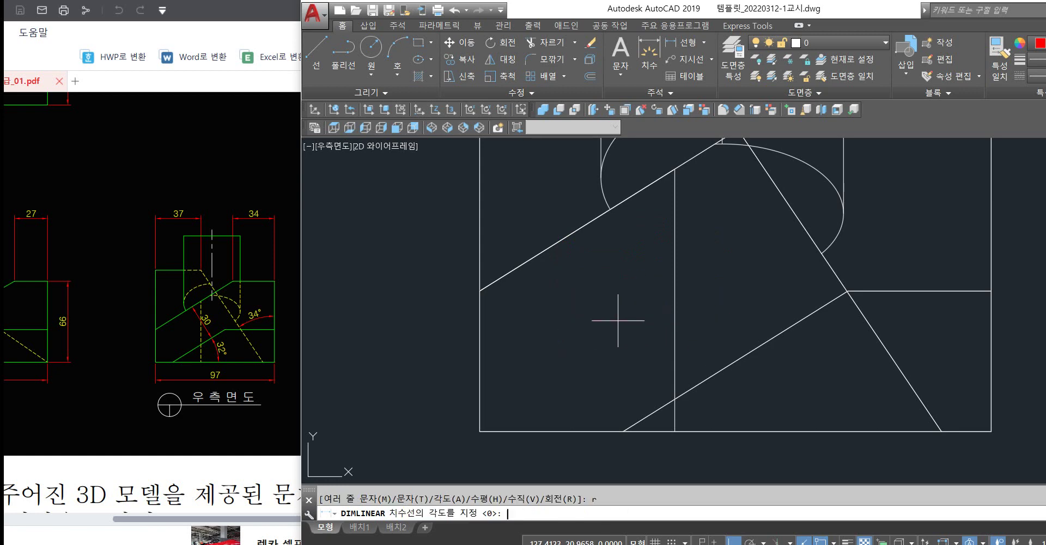
left_click(525, 260)
left_click(565, 234)
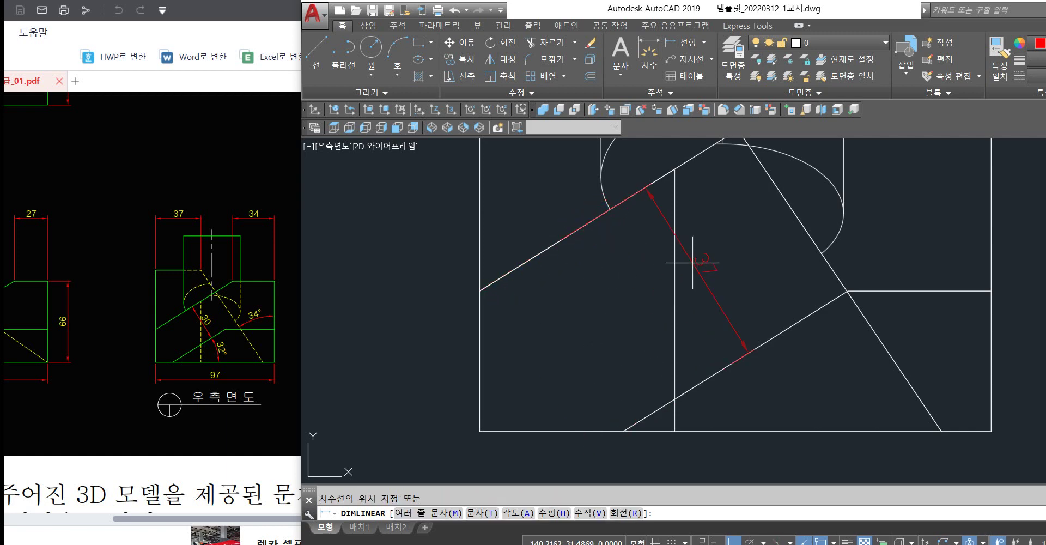
left_click(605, 296)
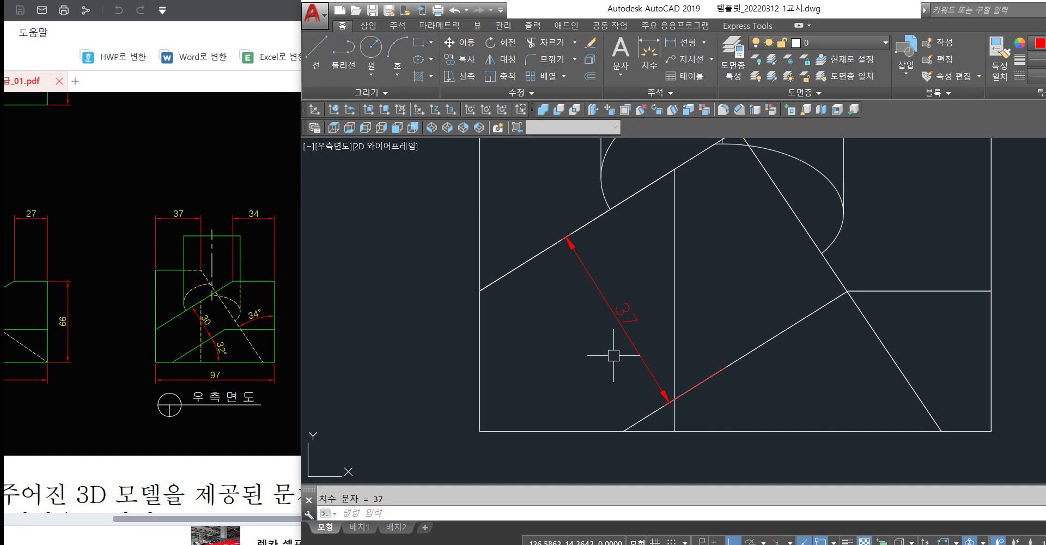
scroll(678, 331, "down", 2)
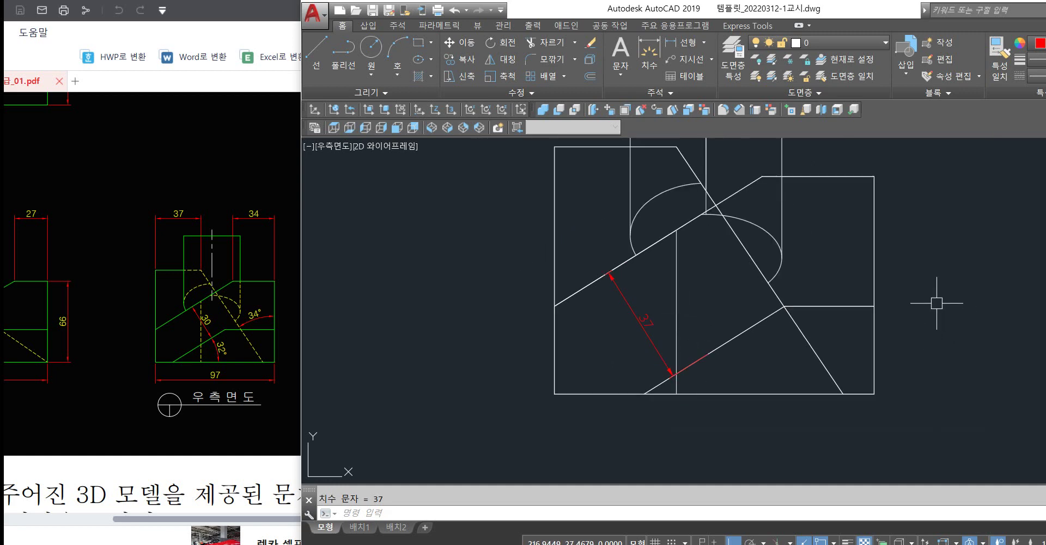
middle_click_drag(971, 295, 906, 353)
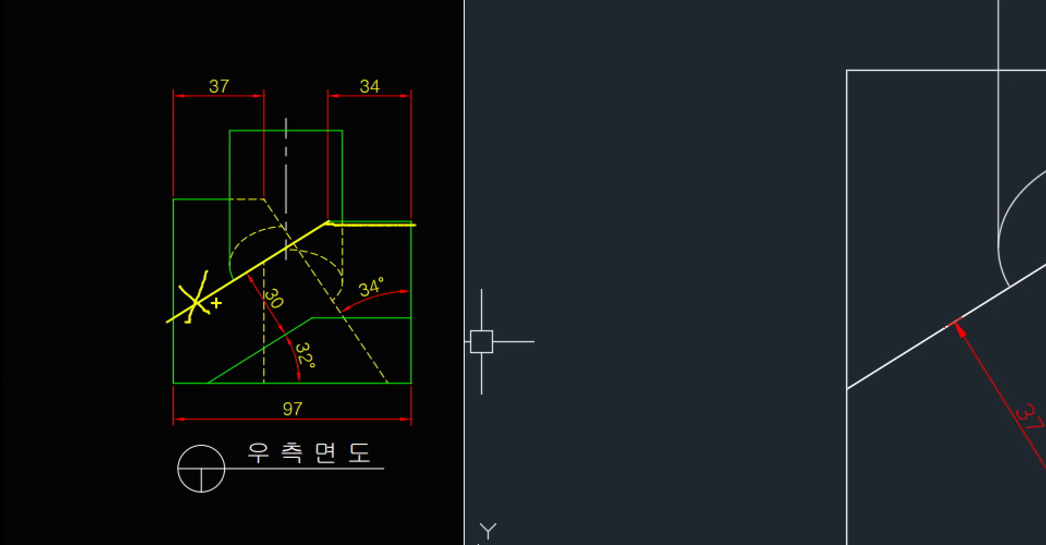
mouse_move(425, 97)
left_mouse_down()
mouse_move(384, 67)
mouse_move(389, 132)
left_mouse_up()
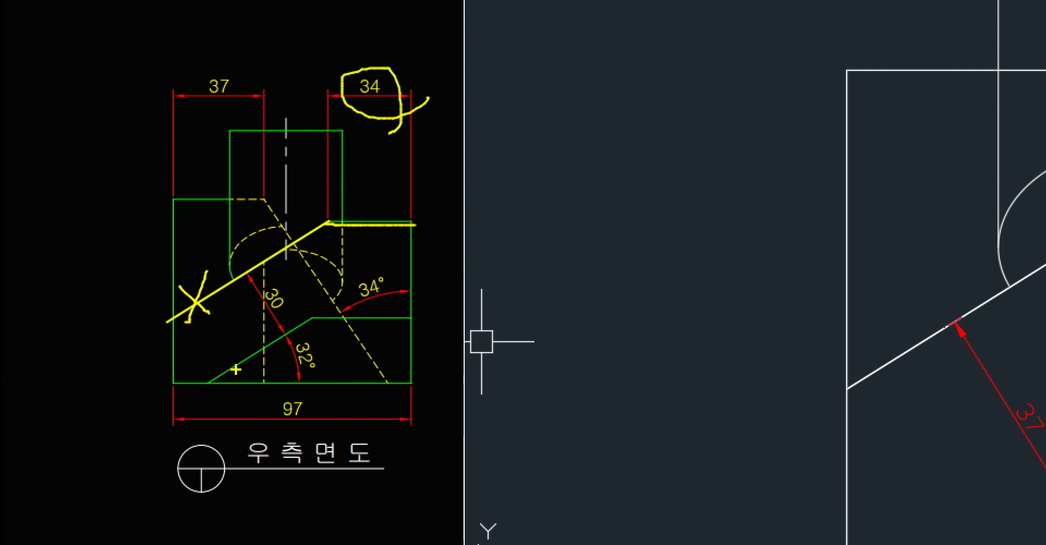
left_click_drag(211, 379, 309, 320)
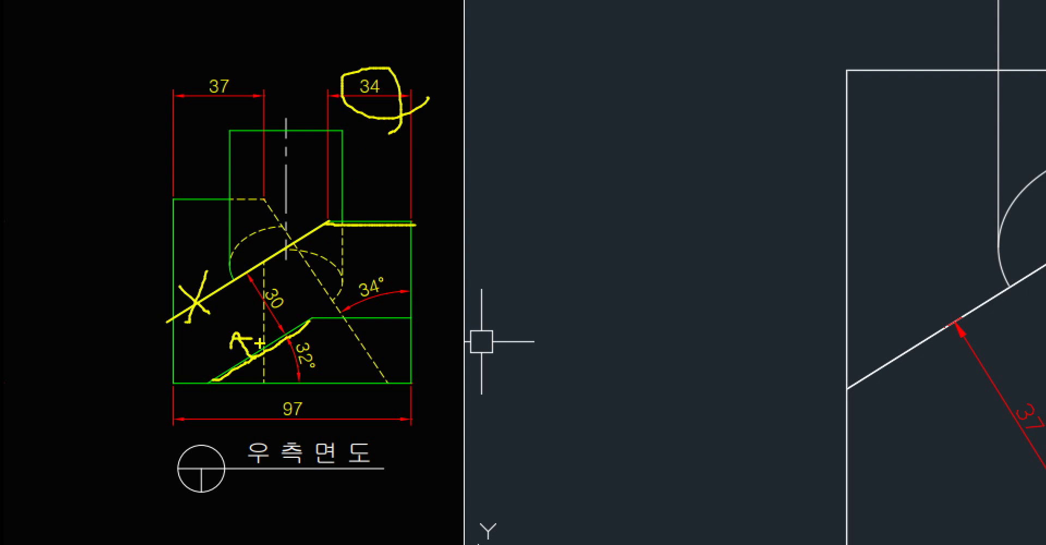
key("Escape")
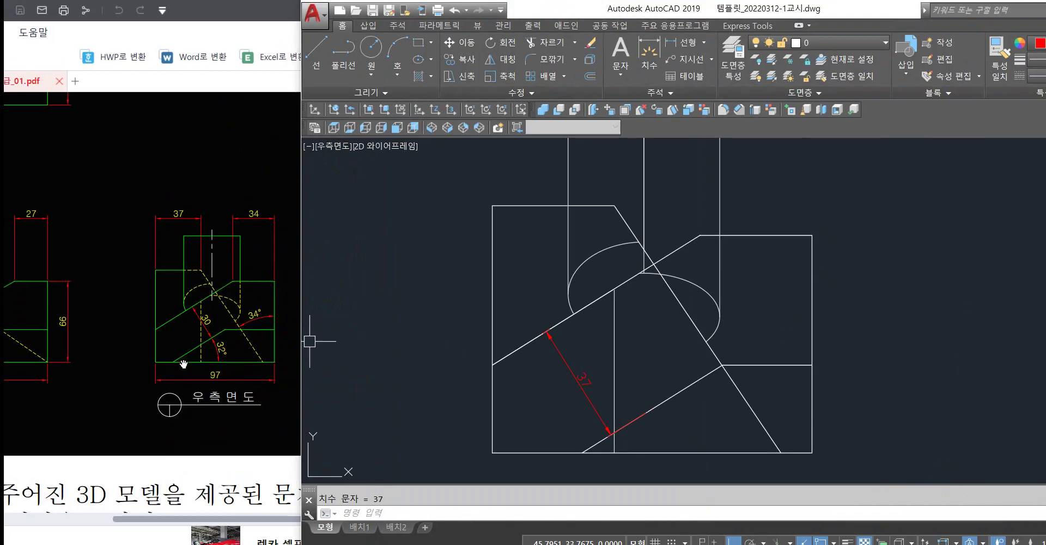
key("ctrl+1")
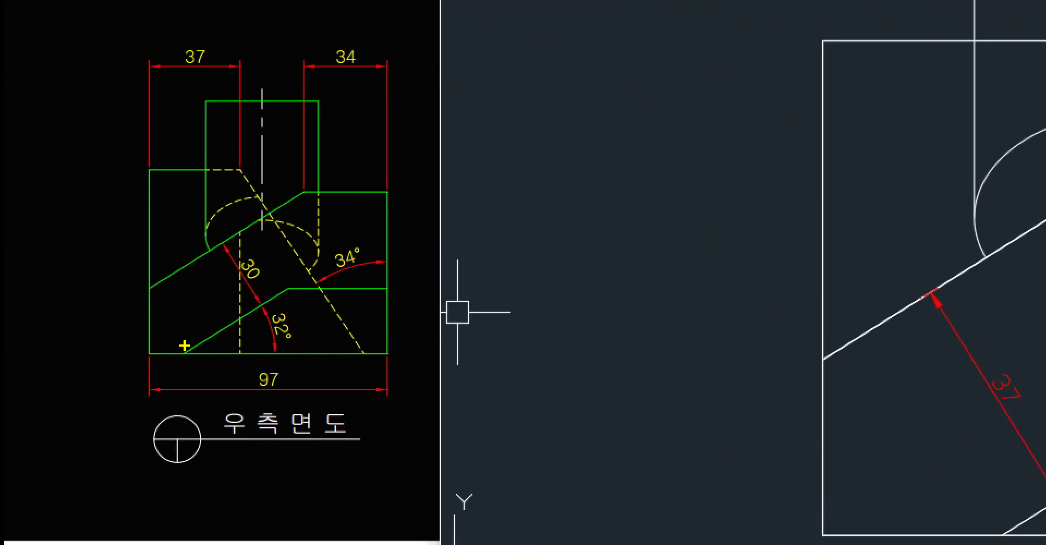
left_click_drag(182, 350, 287, 289, "shift")
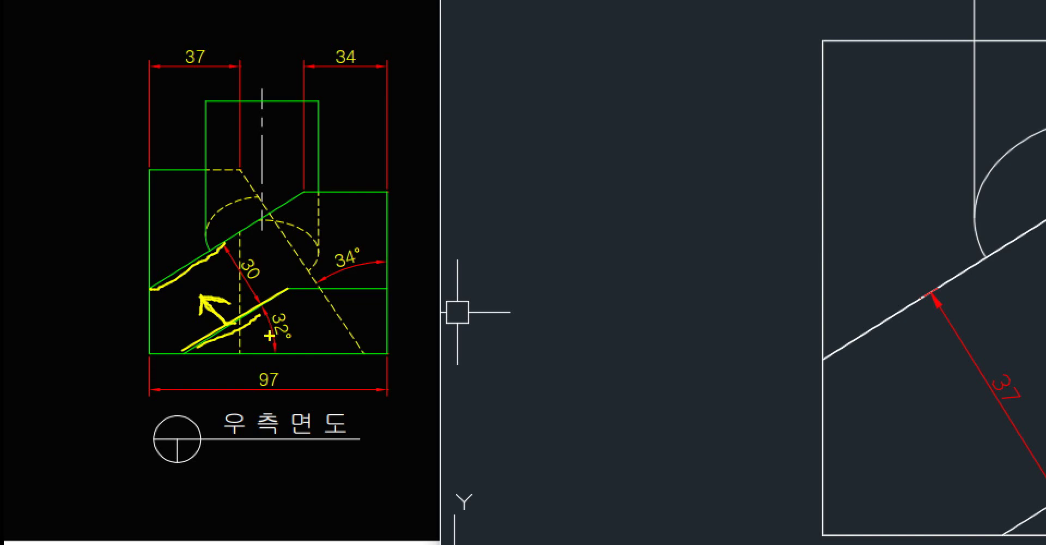
key("Escape")
key("ctrl+1")
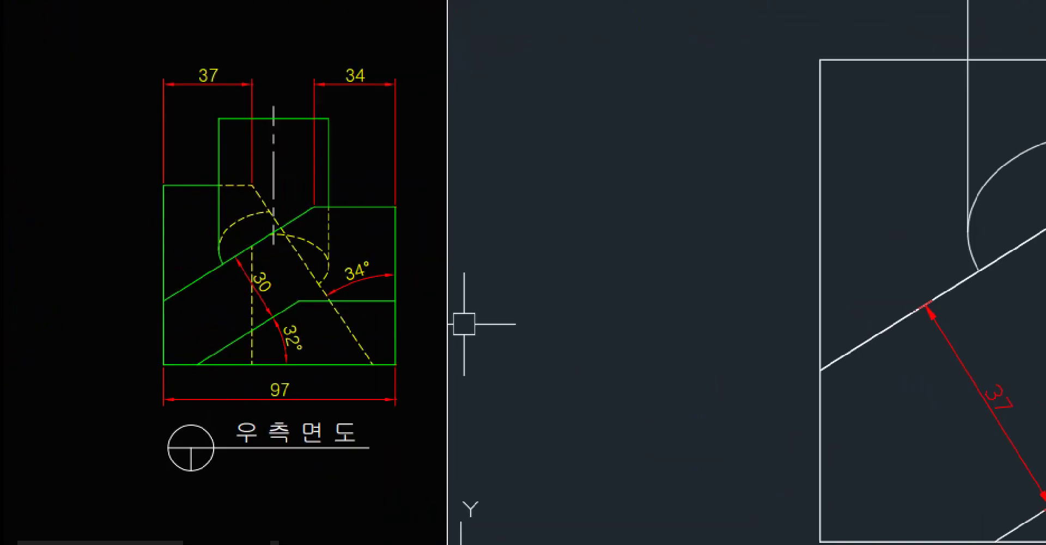
left_click(277, 314)
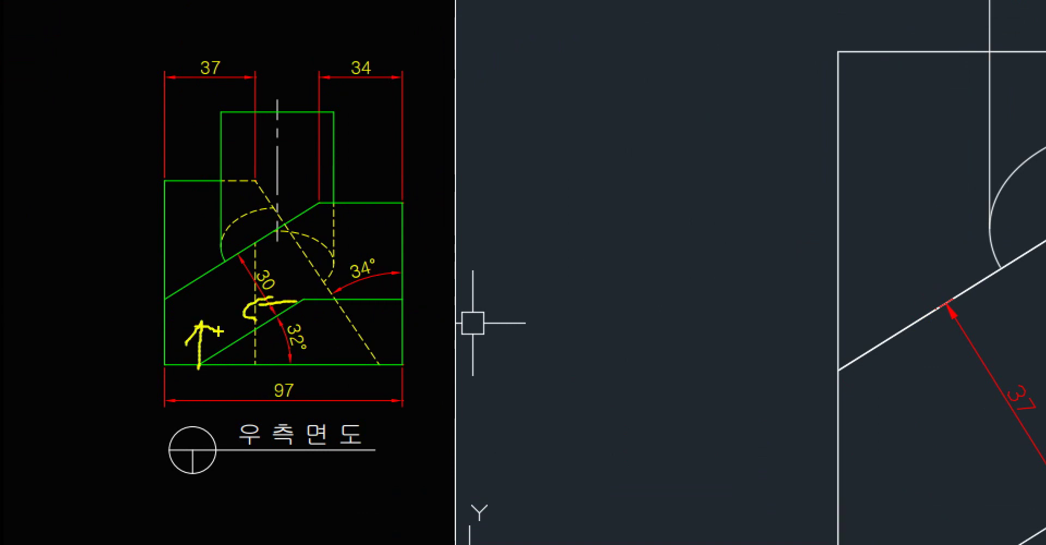
key("Escape")
key("ctrl+1")
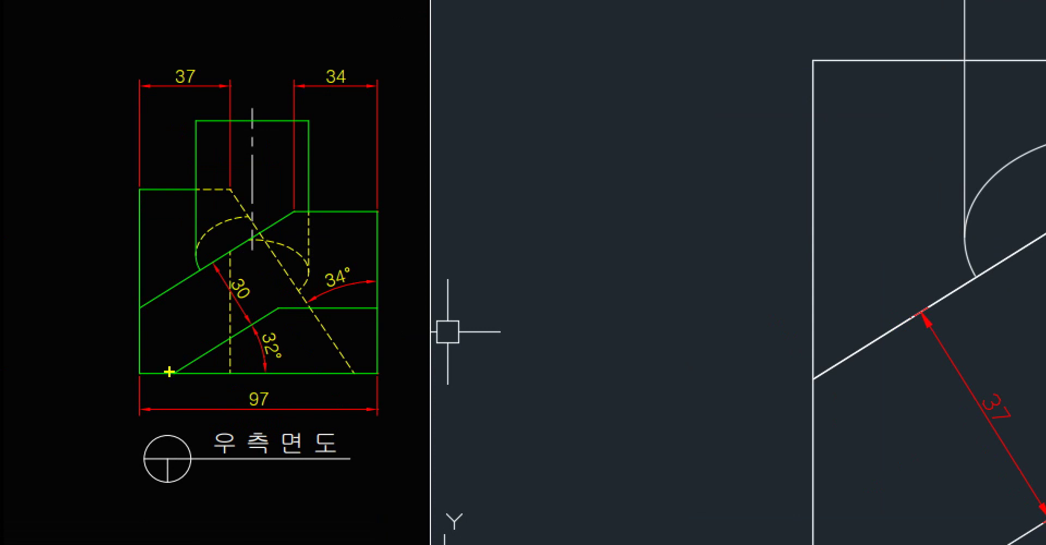
Delete the rotated checking dimension between the two parallel sloped edges in the right-side view.
left_click_drag(217, 359, 276, 306, "shift")
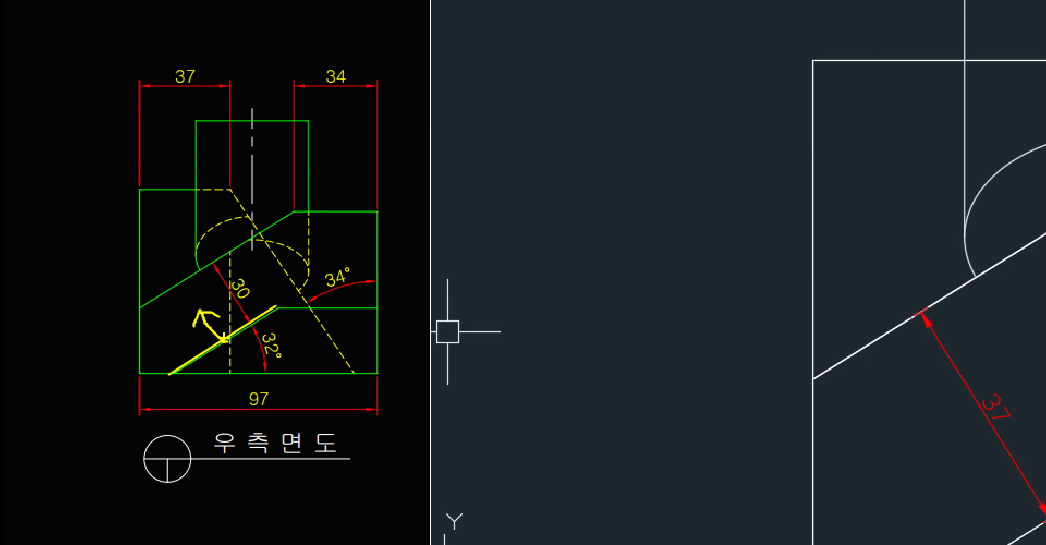
key("Escape")
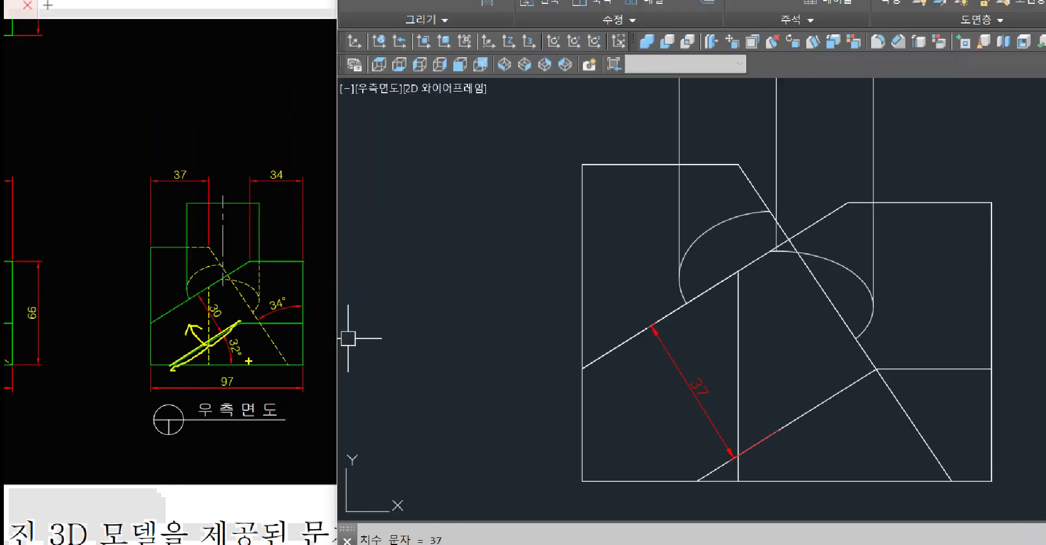
left_click(666, 401)
key("Escape")
left_click(586, 397)
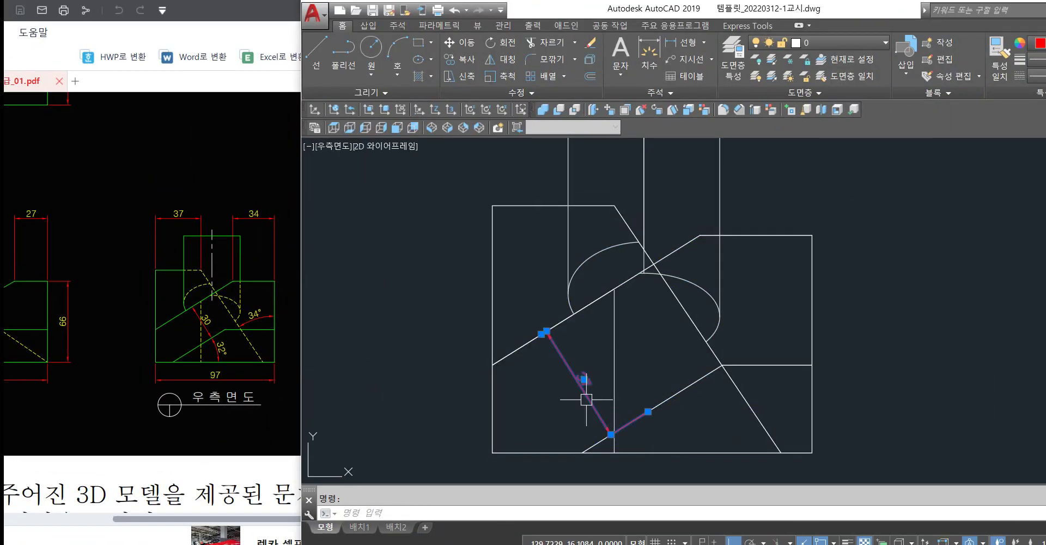
key("Delete")
Shade the model in the Conceptual style and orbit it to examine the lower sloped face of the step.
middle_click_drag(953, 395, 926, 356)
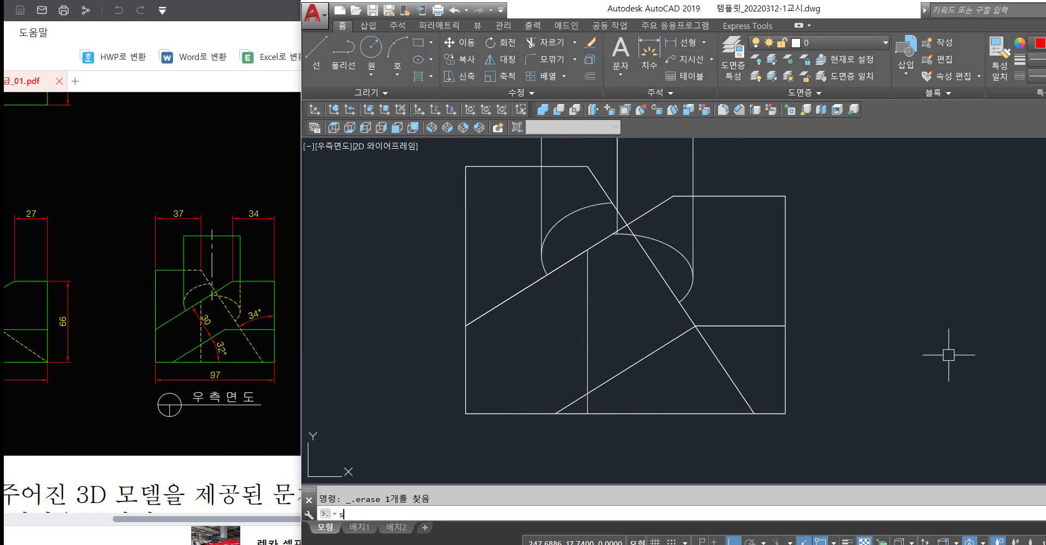
type("sha c")
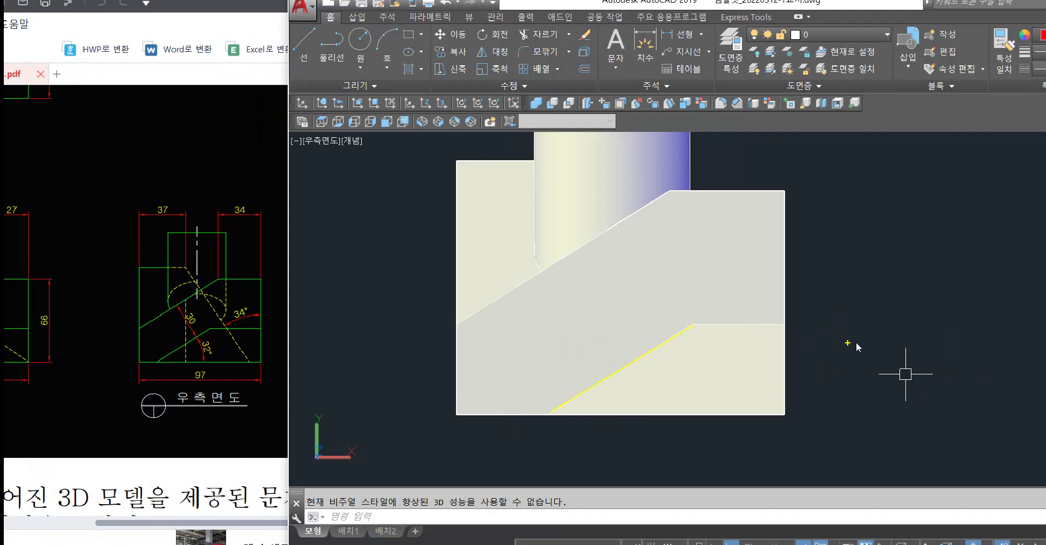
mouse_move(909, 331)
middle_mouse_down("shift")
mouse_move(924, 351)
mouse_move(901, 329)
mouse_move(910, 345)
mouse_move(906, 328)
mouse_move(928, 332)
middle_mouse_up("shift")
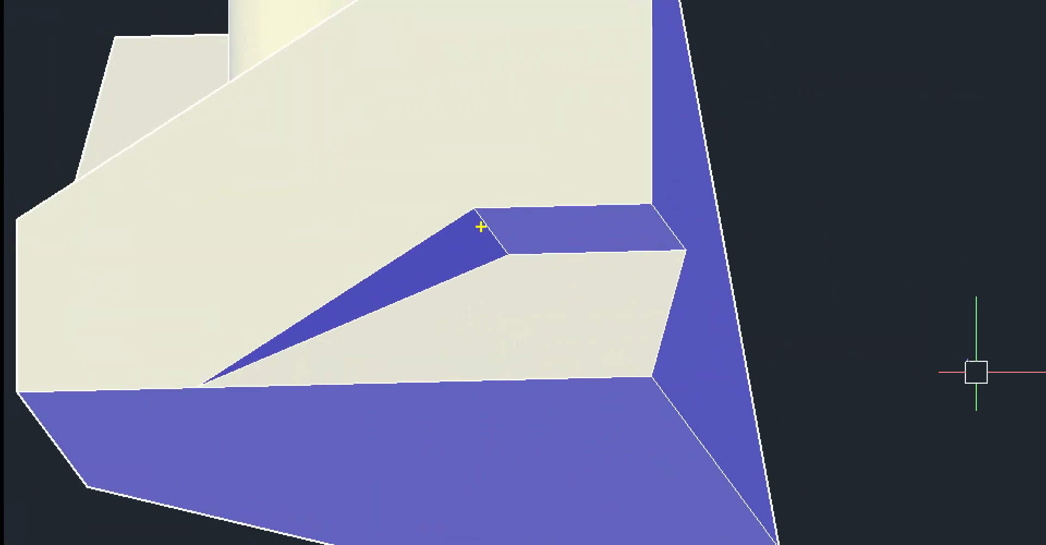
mouse_move(478, 228)
left_mouse_down()
mouse_move(425, 270)
mouse_move(322, 321)
left_mouse_up()
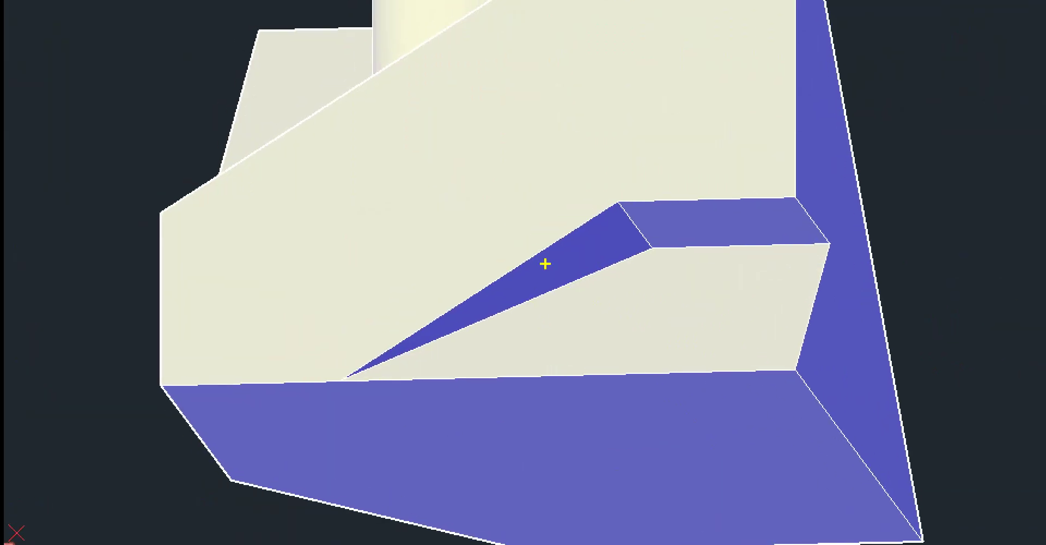
mouse_move(545, 264)
left_mouse_down()
mouse_move(551, 284)
mouse_move(484, 186)
left_mouse_up()
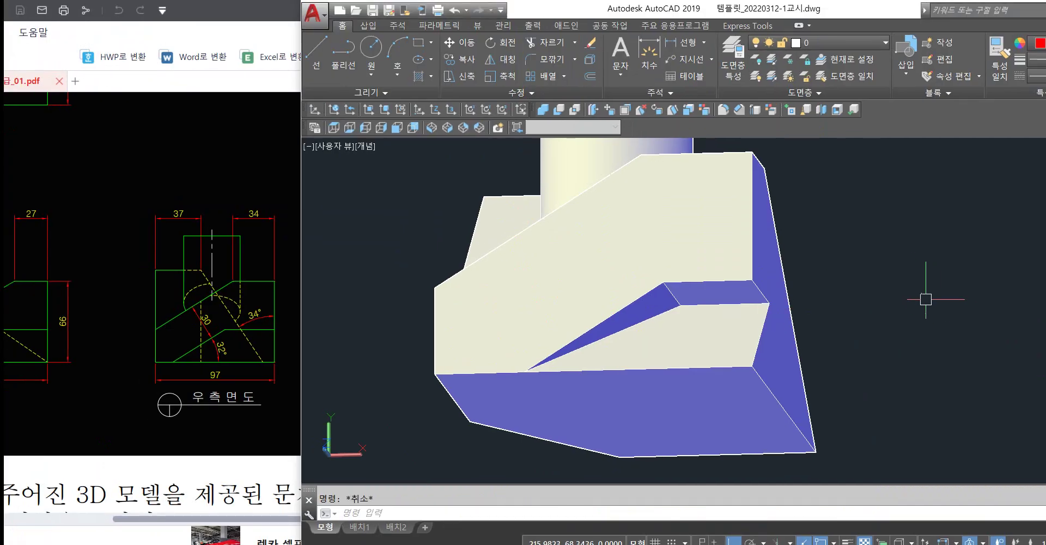
Return the orbited model to the 2D Wireframe visual style.
type("sha")
key("Return")
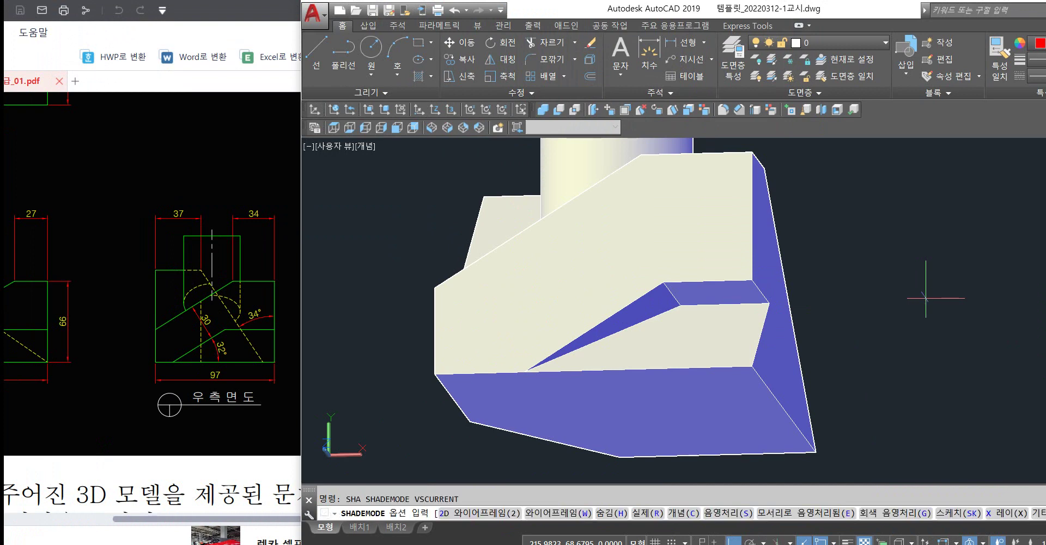
type("2")
key("Return")
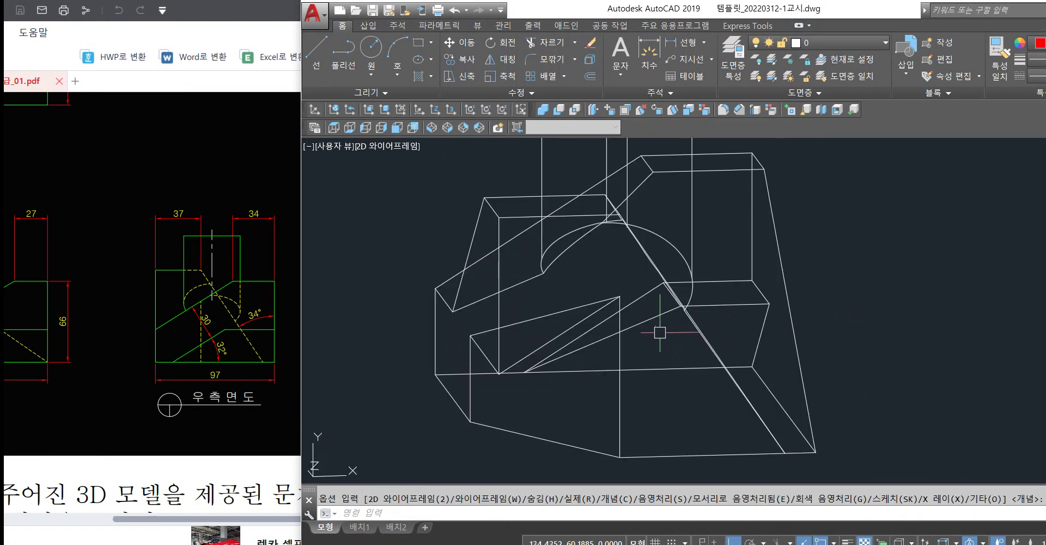
Offset the solid's narrow lower sloped face by -7 with solid face editing.
scroll(657, 321, "up", 3)
scroll(653, 314, "up", 2)
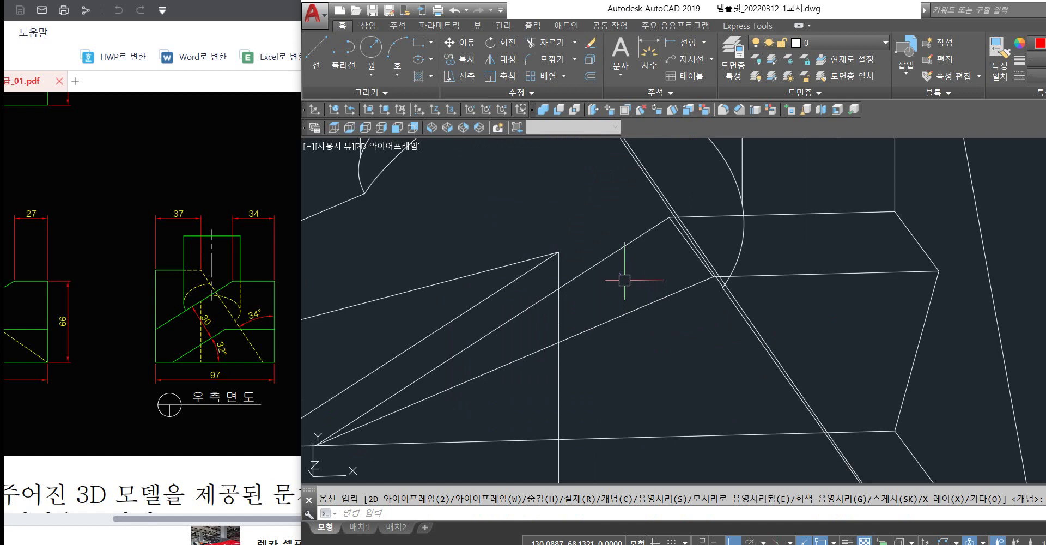
left_click(625, 109)
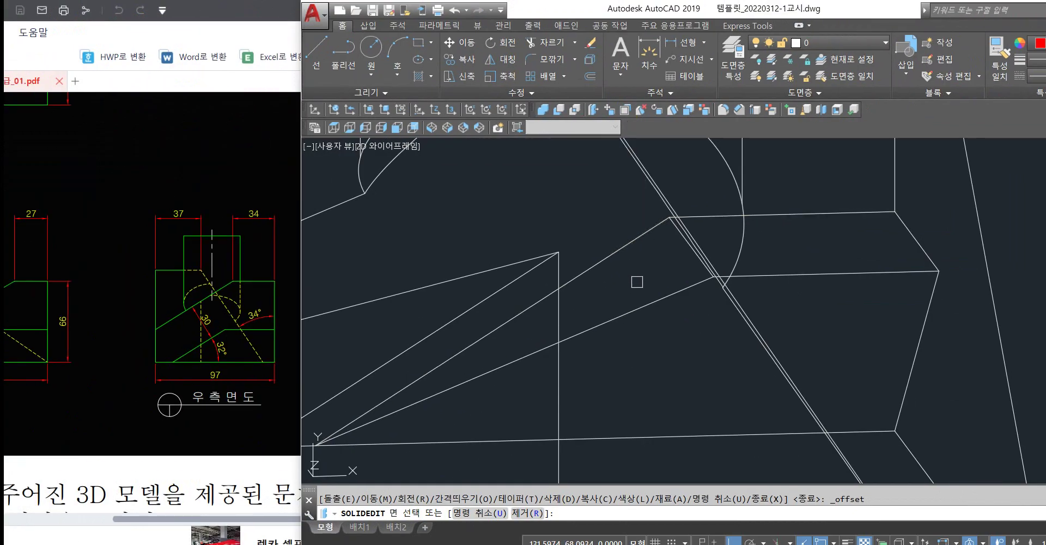
left_click(627, 281)
key("Return")
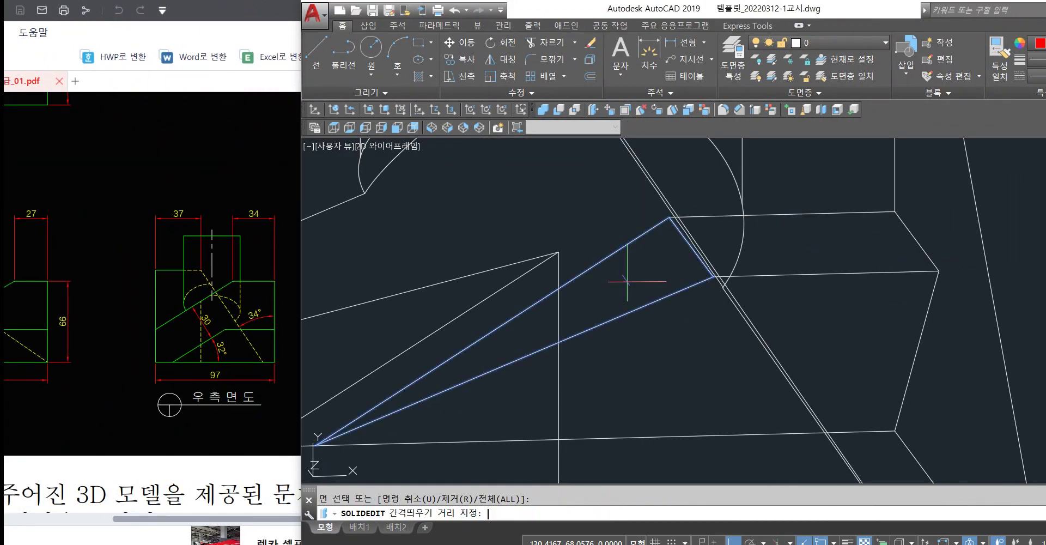
type("-7")
key("Return")
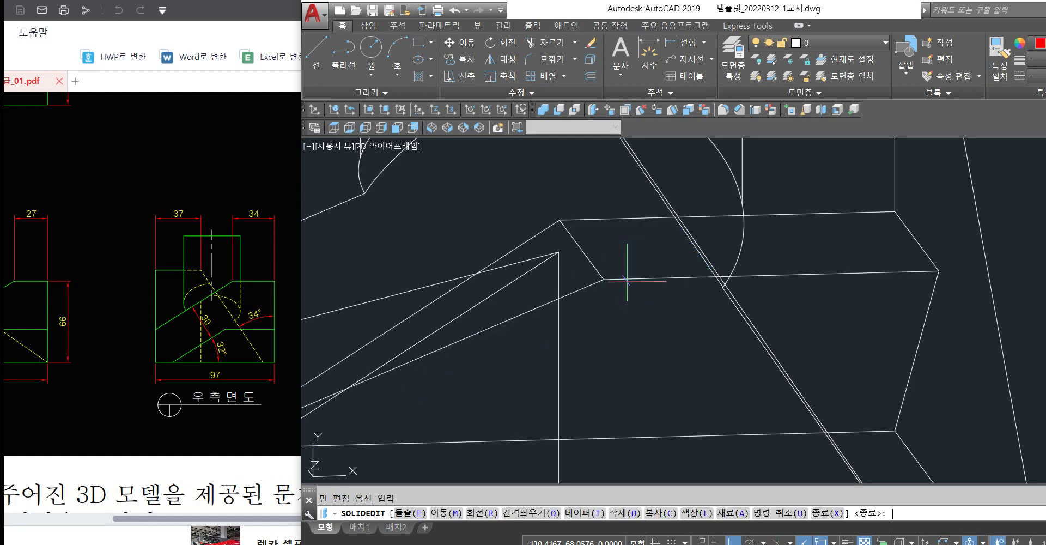
key("Escape")
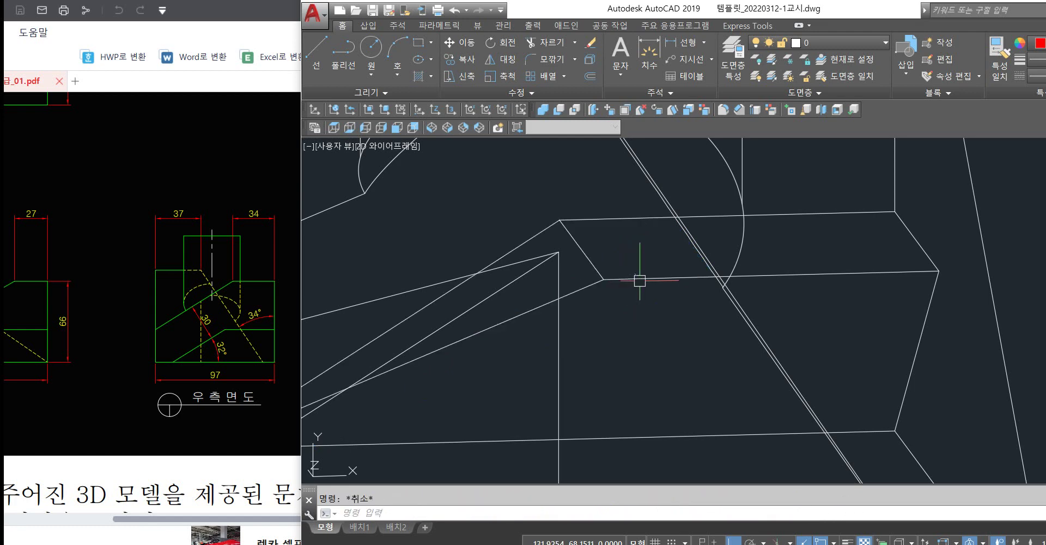
Shade the model in the Conceptual style and view it from the right side.
scroll(626, 308, "down", 2)
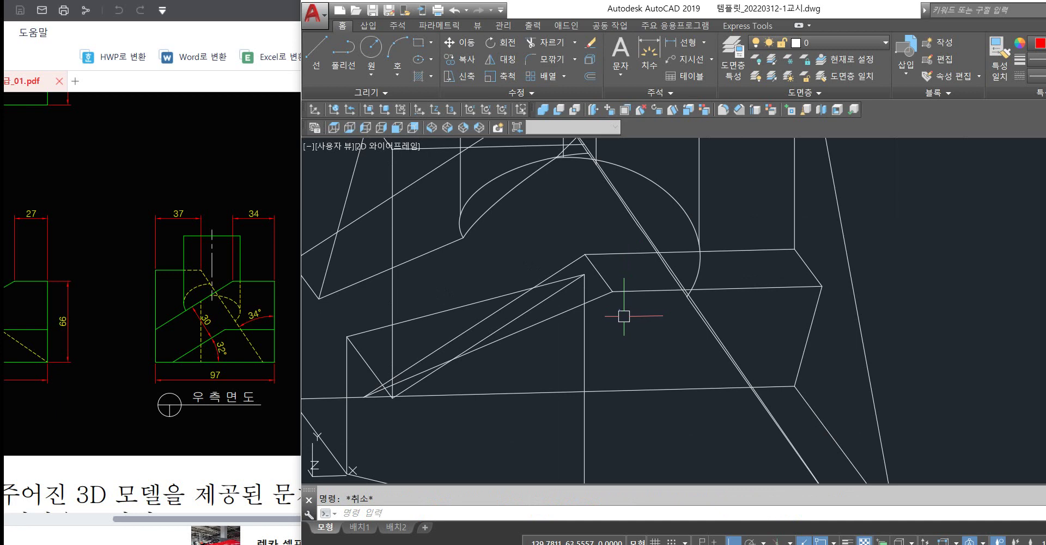
type("sha")
key("Return")
type("s")
key("Return")
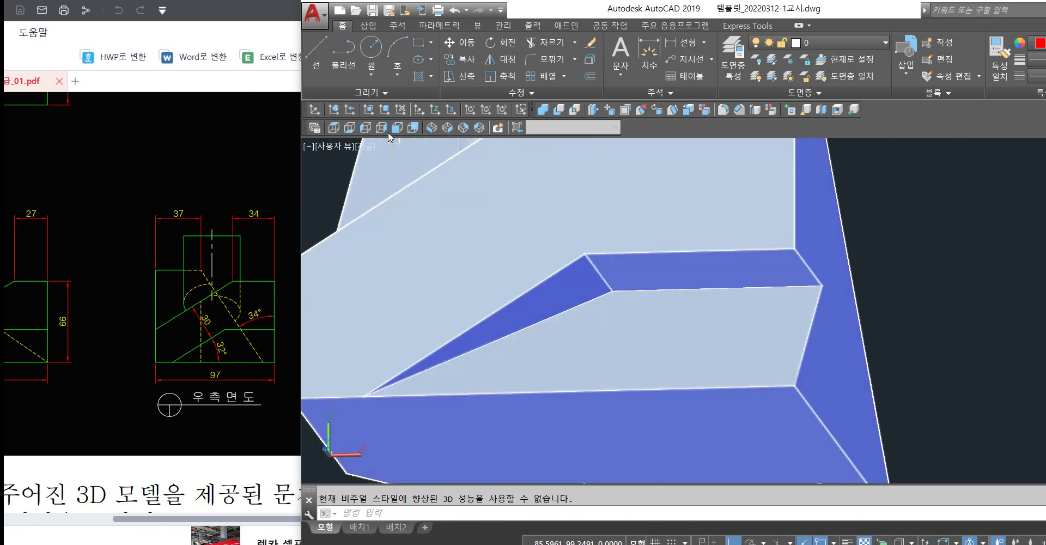
left_click(384, 126)
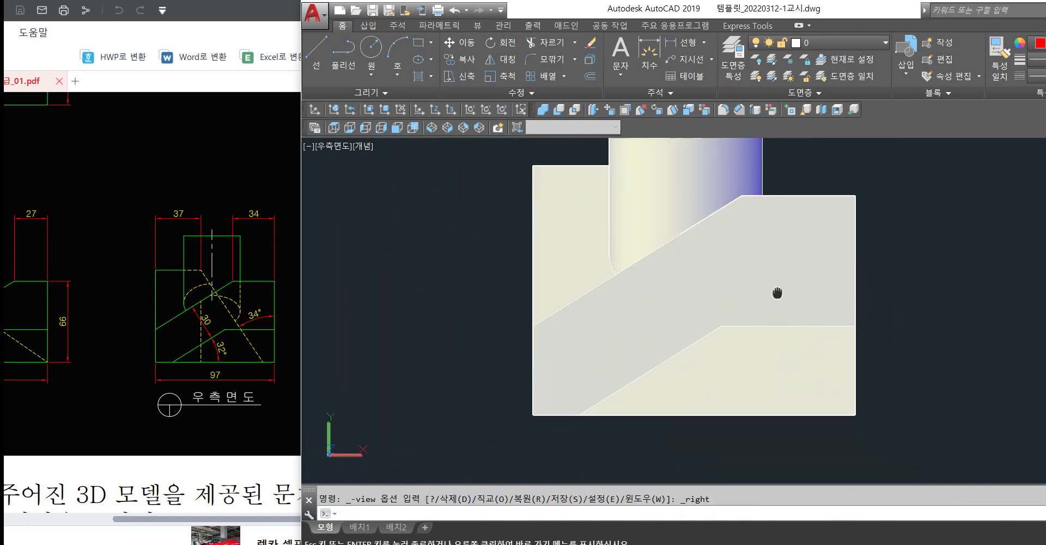
scroll(918, 303, "up", 2)
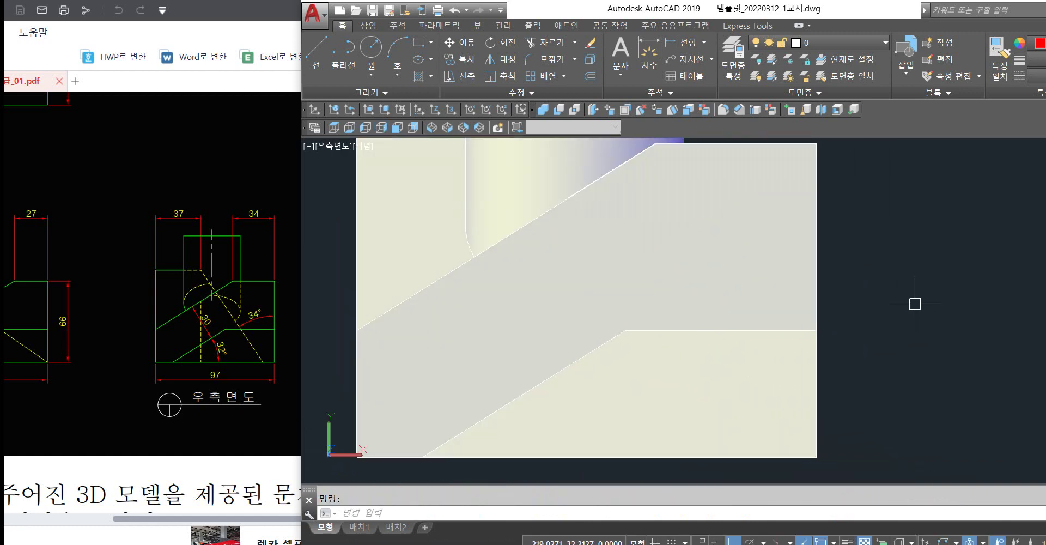
Display the right-side view in the 2D Wireframe visual style.
type("SHA")
key("Return")
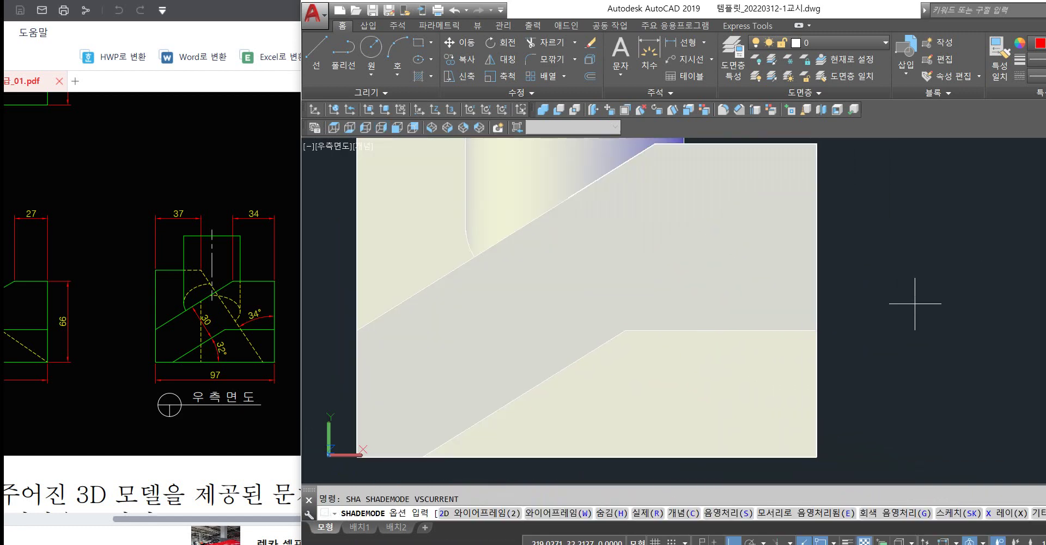
type("2")
key("Return")
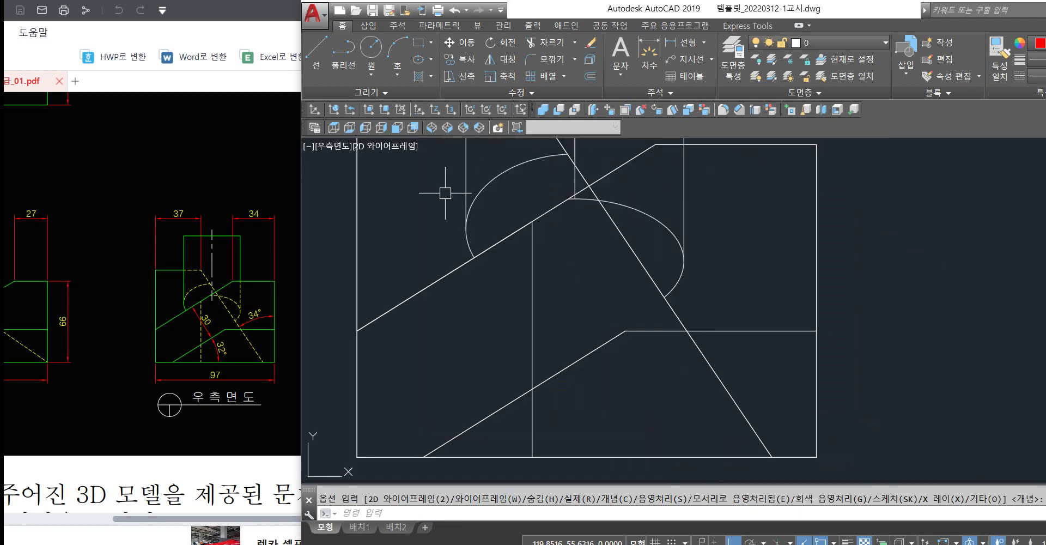
Measure the perpendicular distance between the two parallel sloped edges with a rotated linear dimension, and delete that dimension.
type("dli")
key("Return")
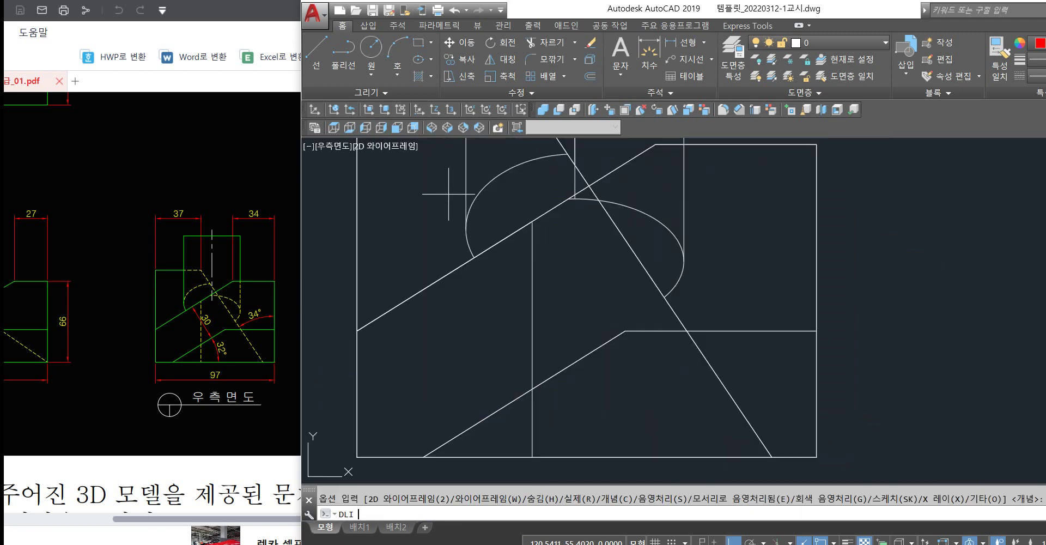
left_click(507, 404)
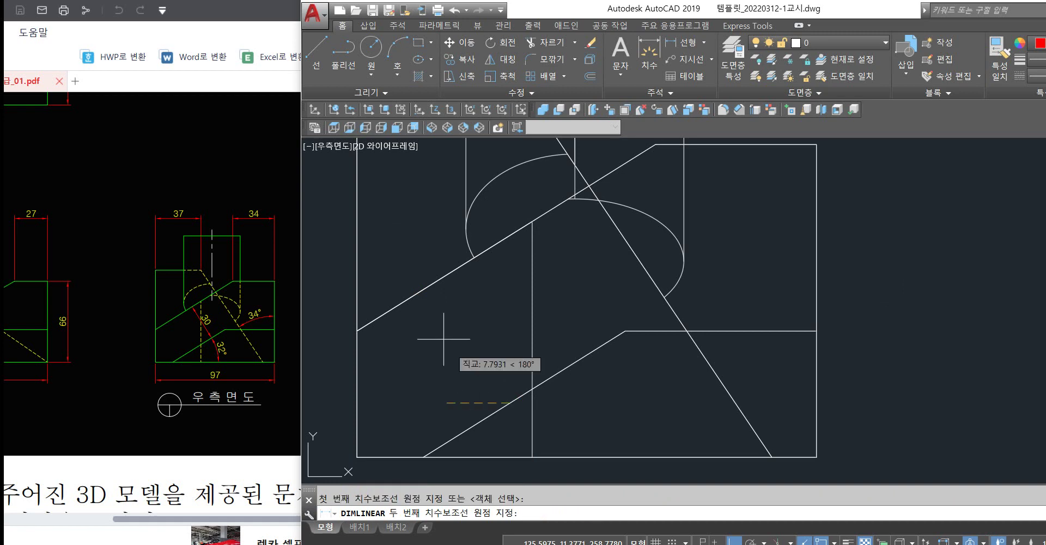
left_click(419, 292)
type("r")
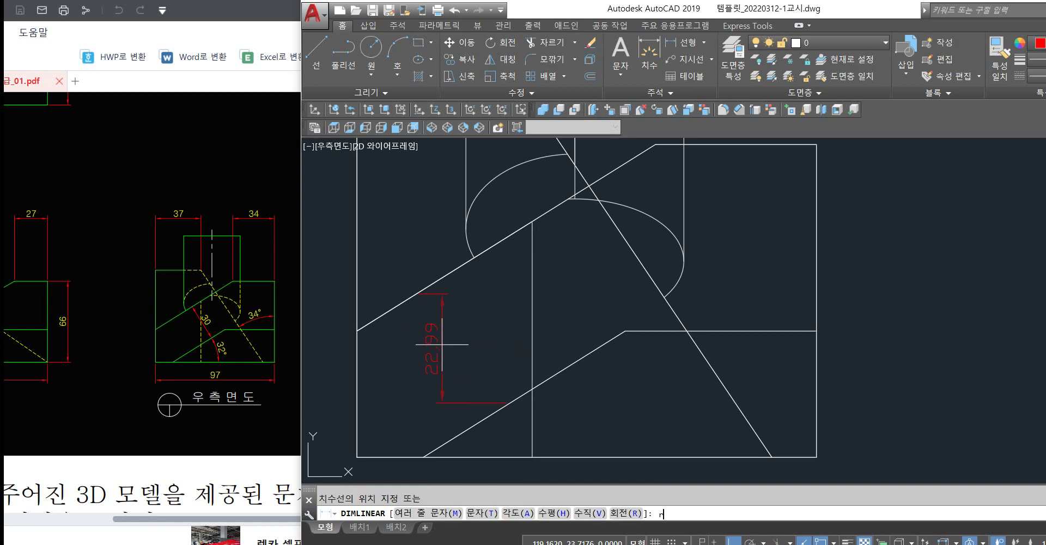
key("Return")
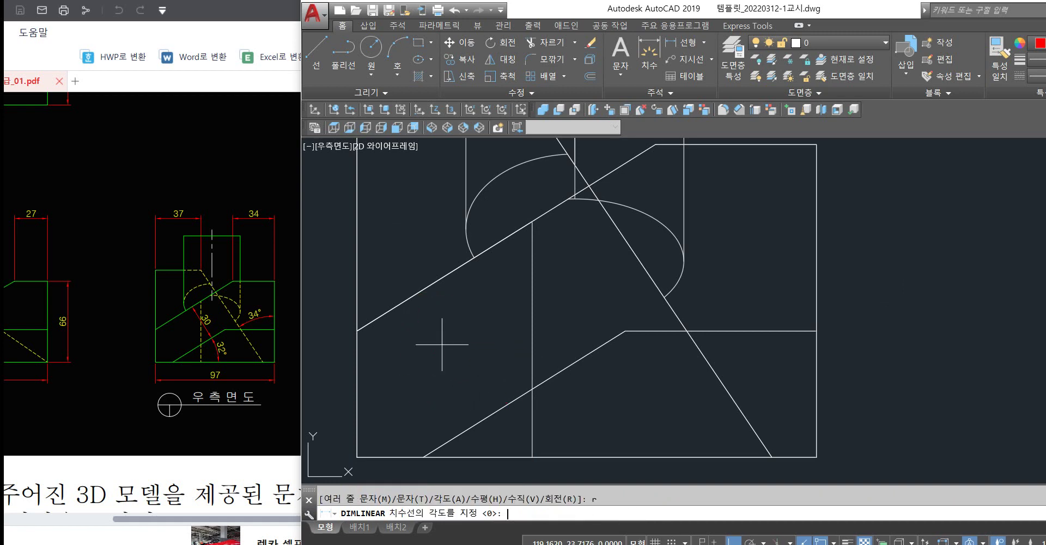
left_click(417, 293)
left_click(444, 276)
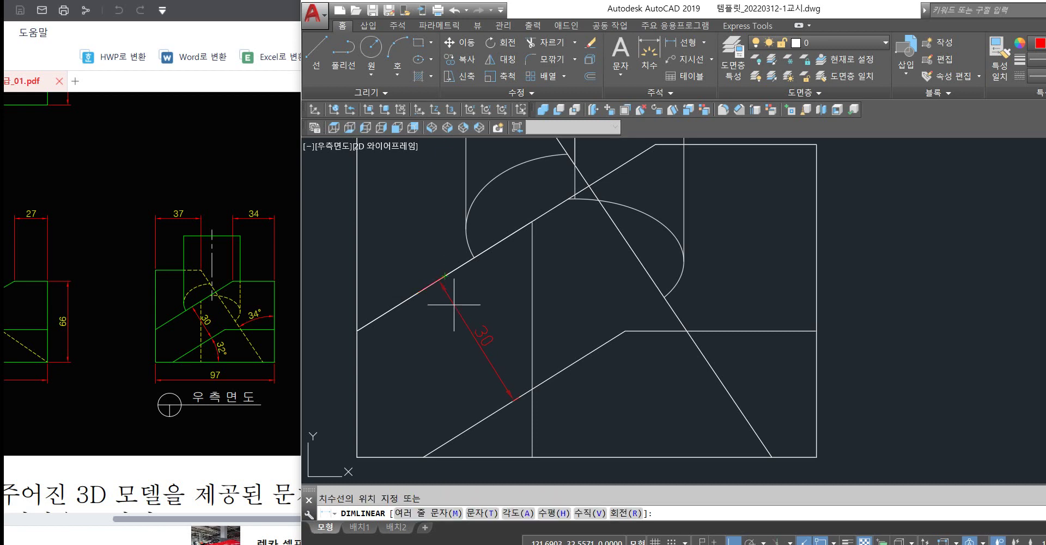
left_click(478, 332)
scroll(566, 346, "down", 2)
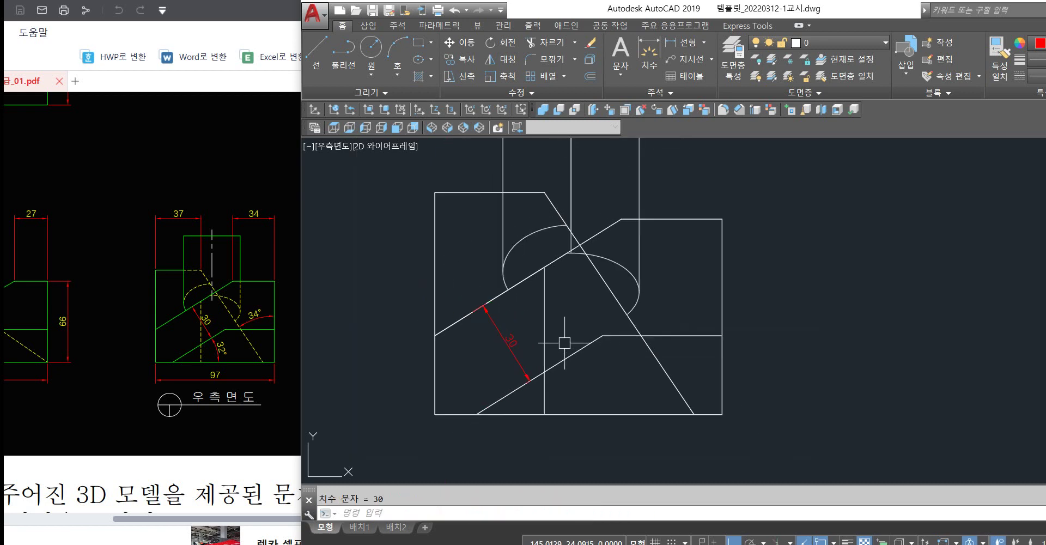
left_click(508, 345)
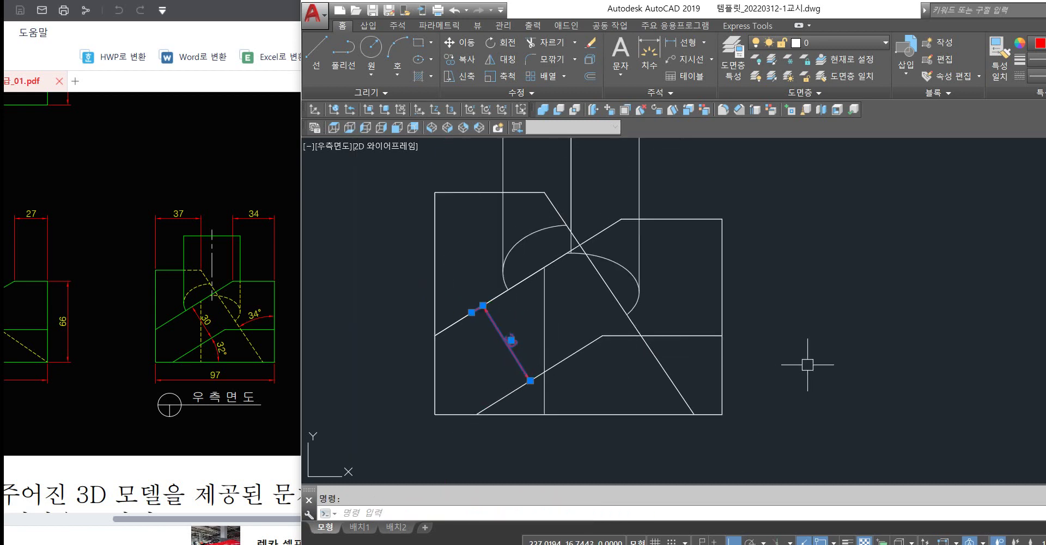
key("Delete")
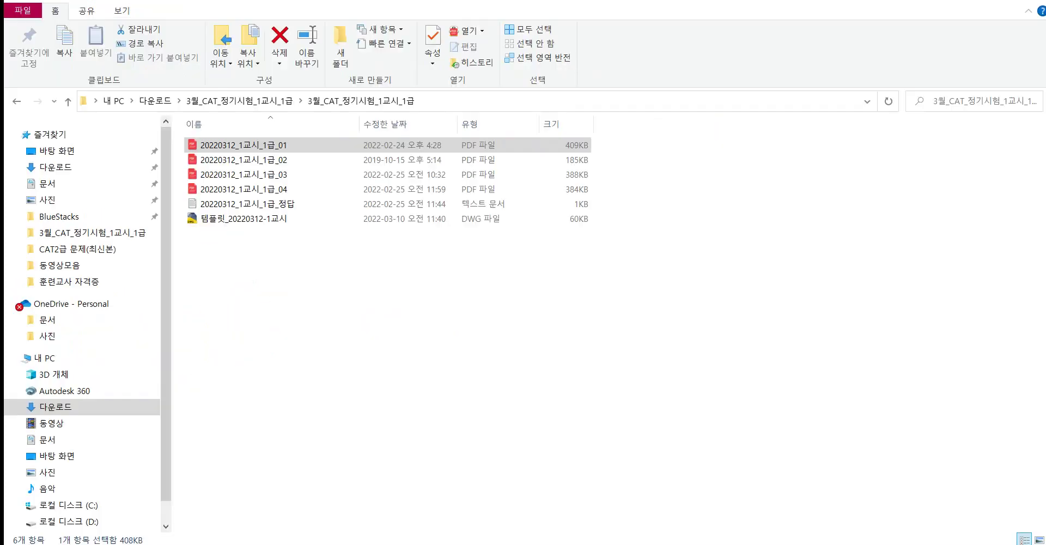
In File Explorer, open the exam drawing 20220312_1교시_1급_03 to view and close it, and open 20220312_1교시_1급_04.
left_click(250, 144)
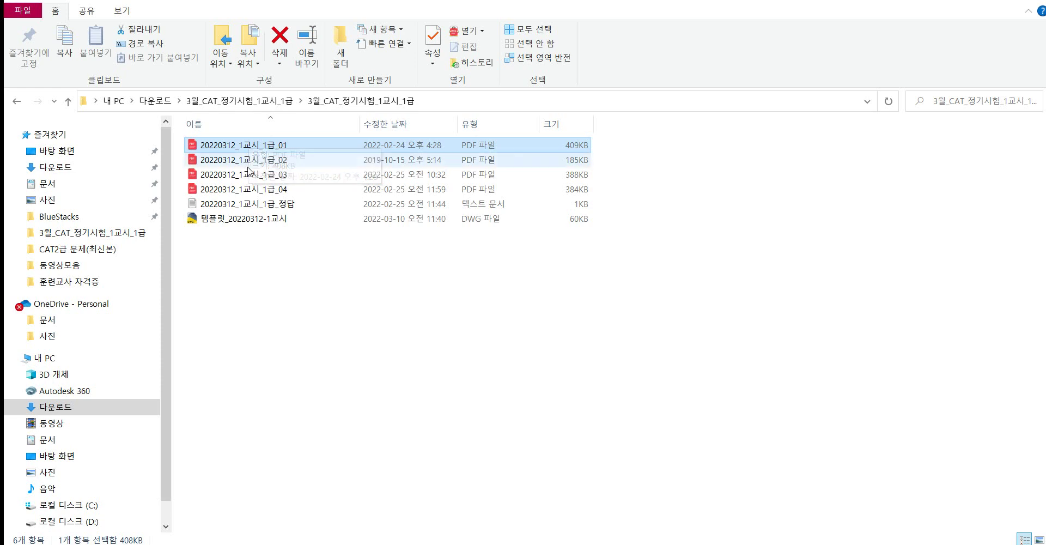
double_click(248, 176)
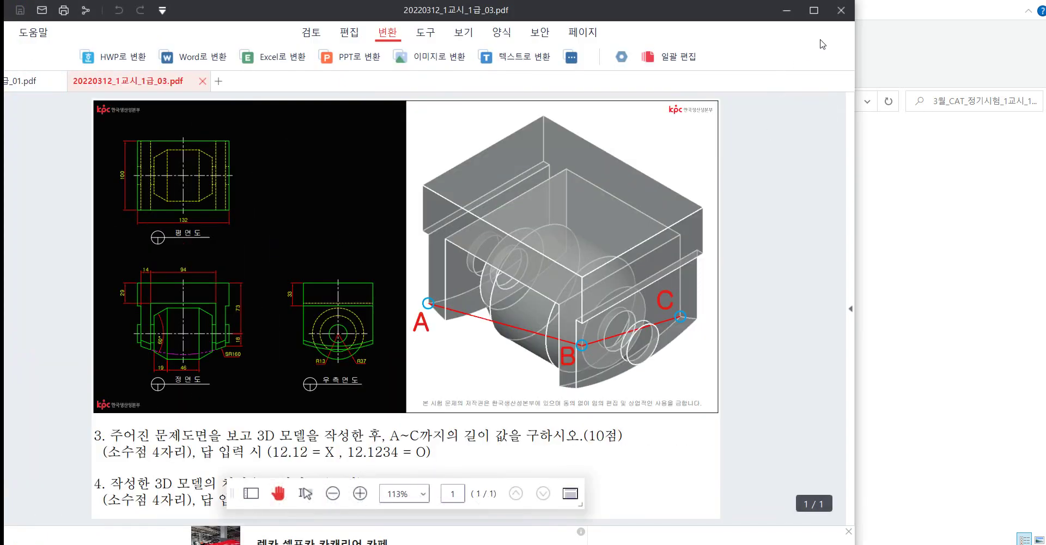
left_click(841, 10)
double_click(281, 190)
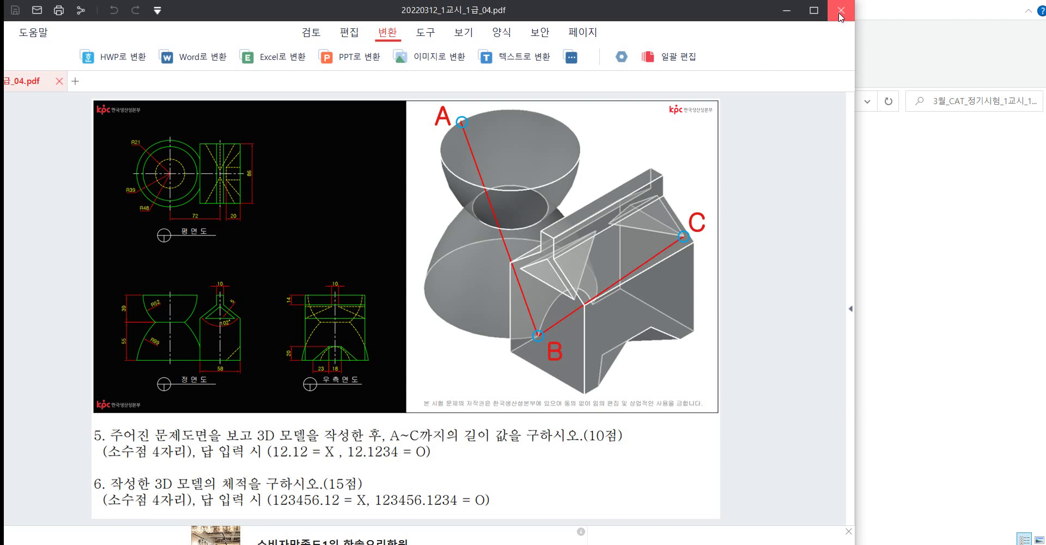
Switch to the "1급 영상 시작 메모장" note in Notepad.
mouse_move(355, 544)
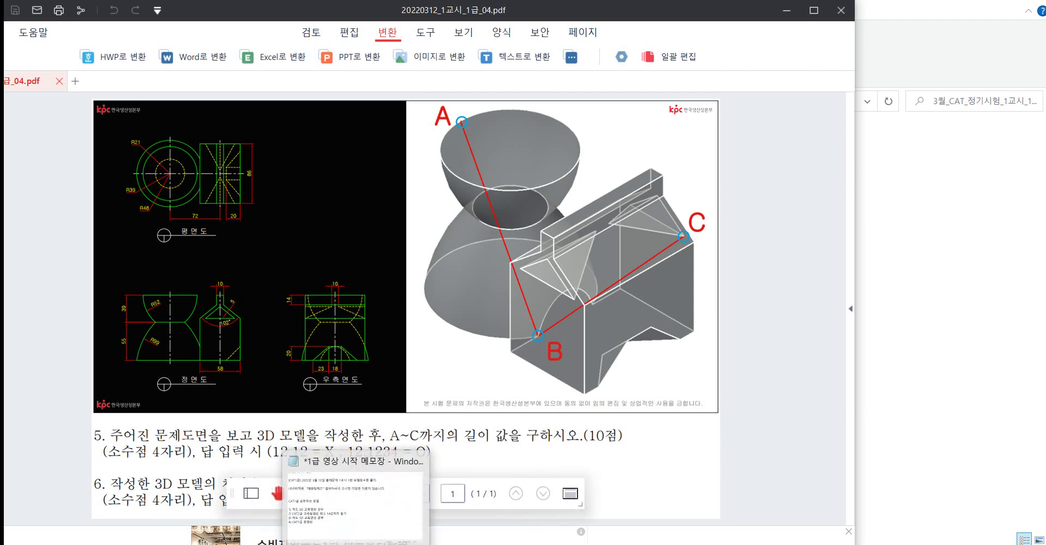
left_click(355, 490)
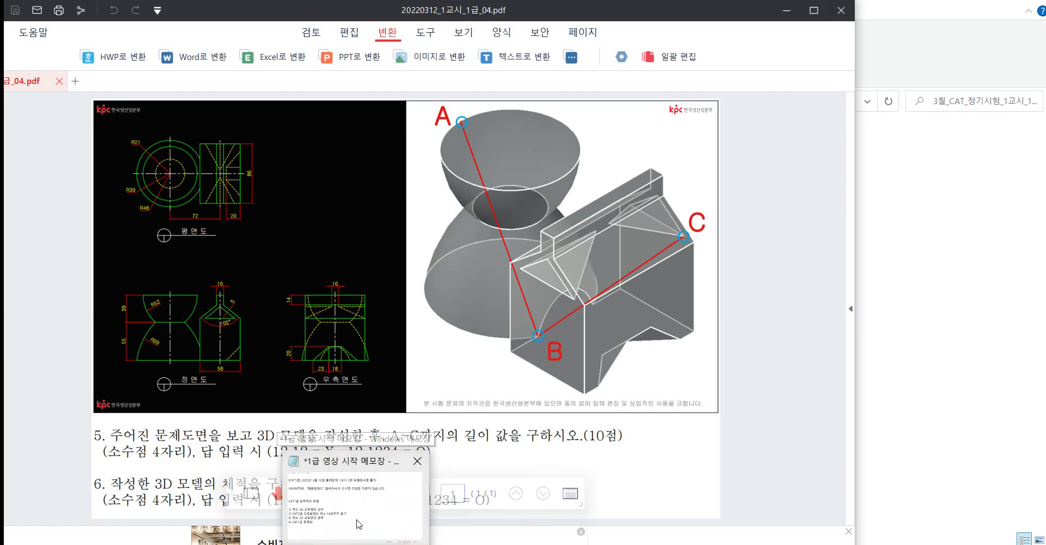